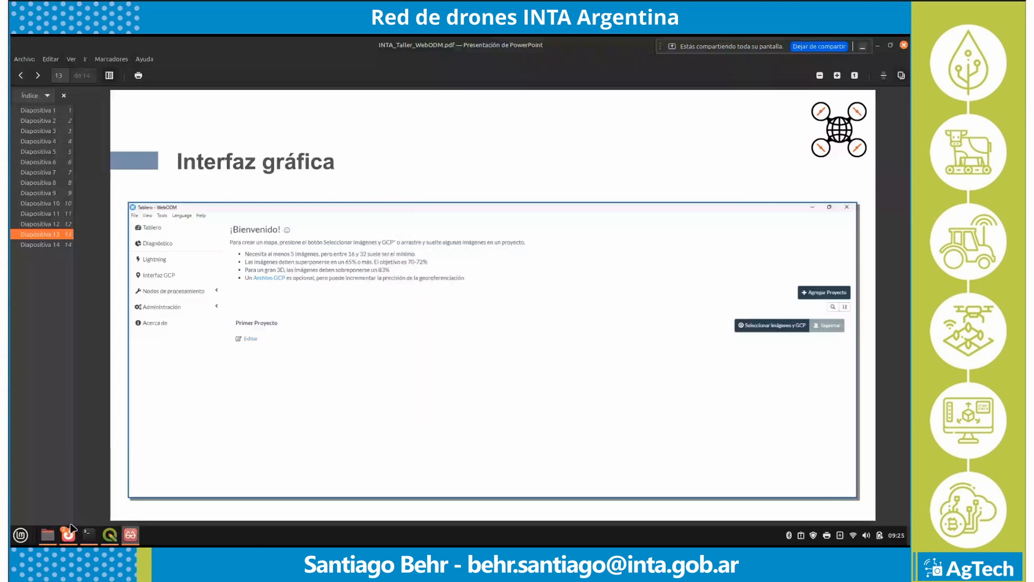
Step: Switch to Firefox, collapse the IPA_2024 task on the WebODM dashboard and close the dashboard page
left_click(69, 532)
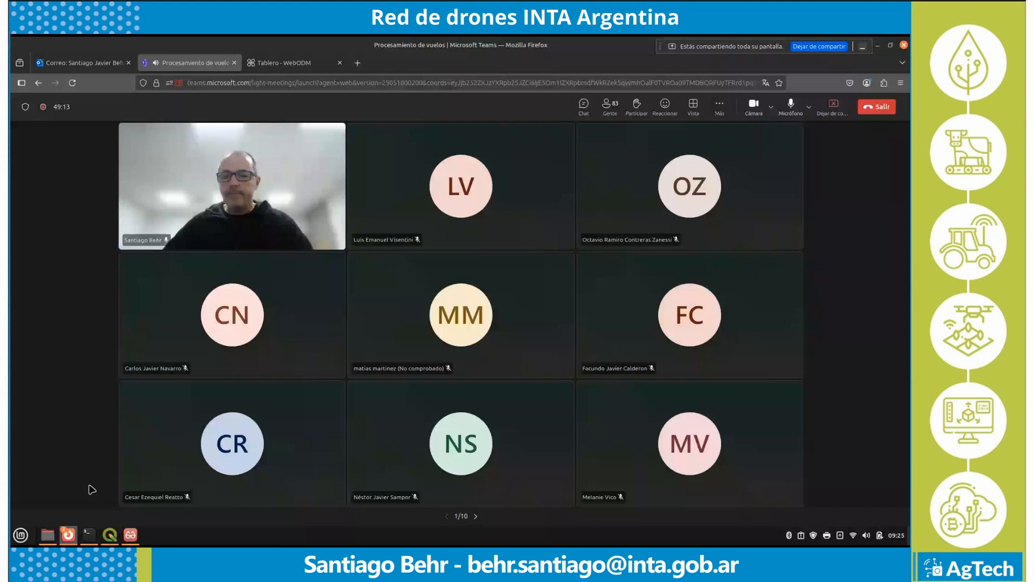
key("ctrl+Tab")
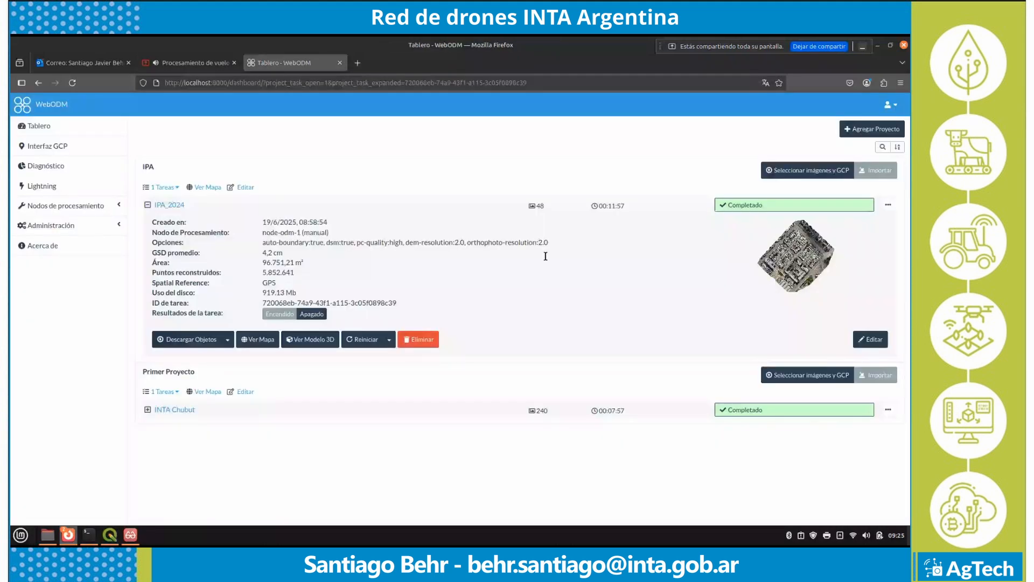
left_click(147, 205)
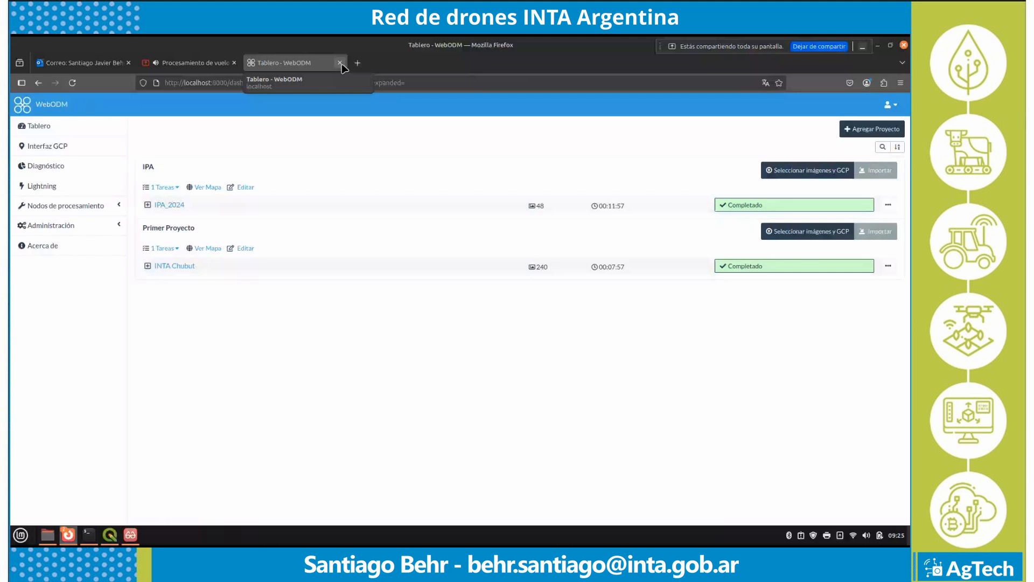
left_click(340, 63)
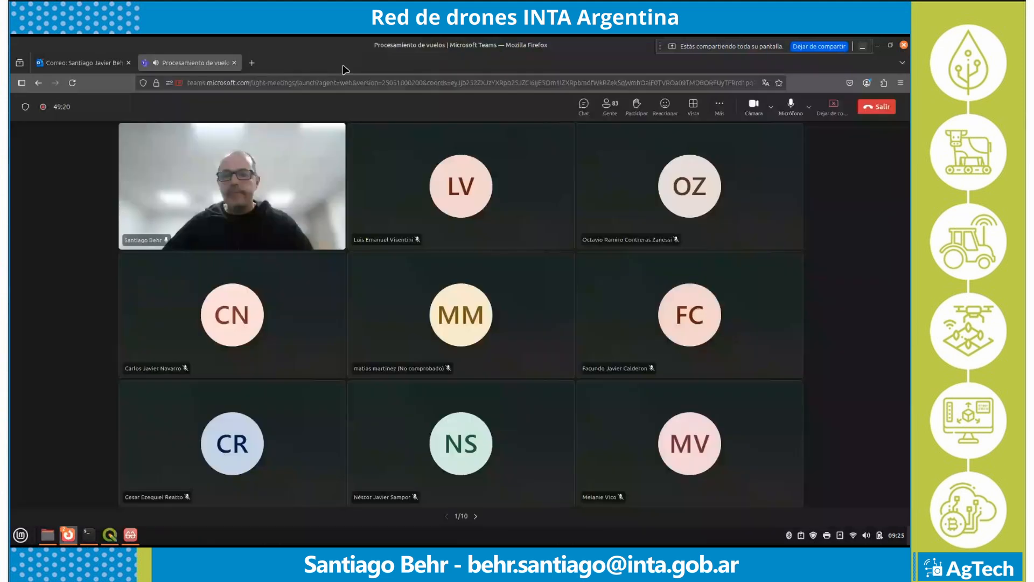
Step: Switch to the terminal running WebODM and stop its containers
key("alt+Tab")
left_click_drag(635, 137, 382, 137)
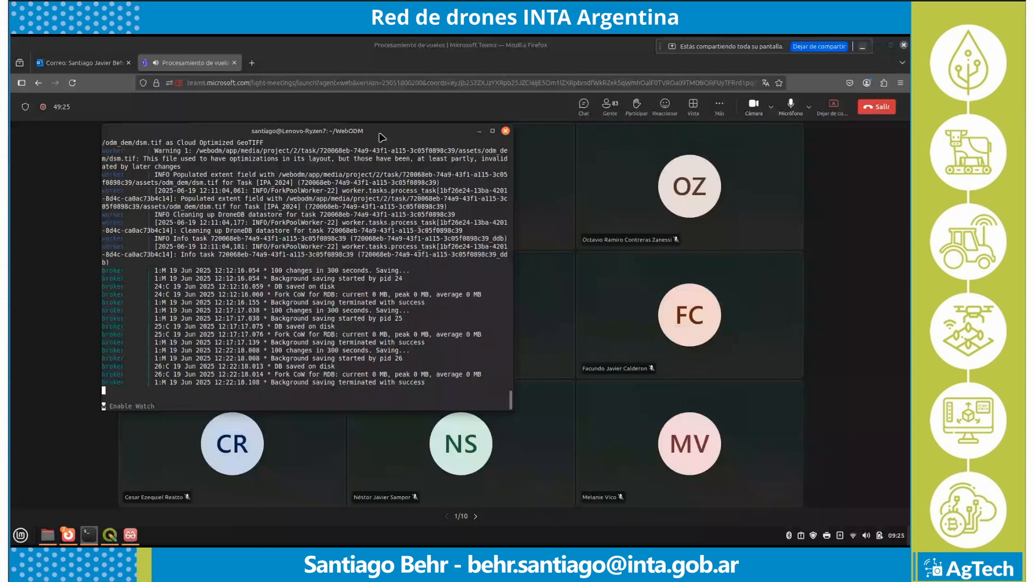
key("ctrl+c")
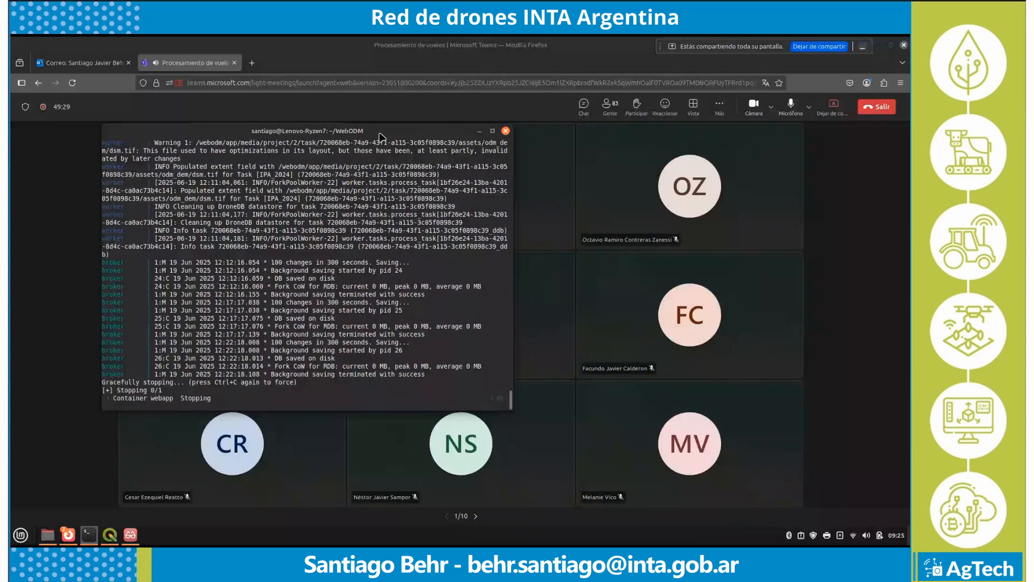
Step: Open the OpenDroneMap website, opendronemap.org, in a new Firefox tab
left_click(252, 63)
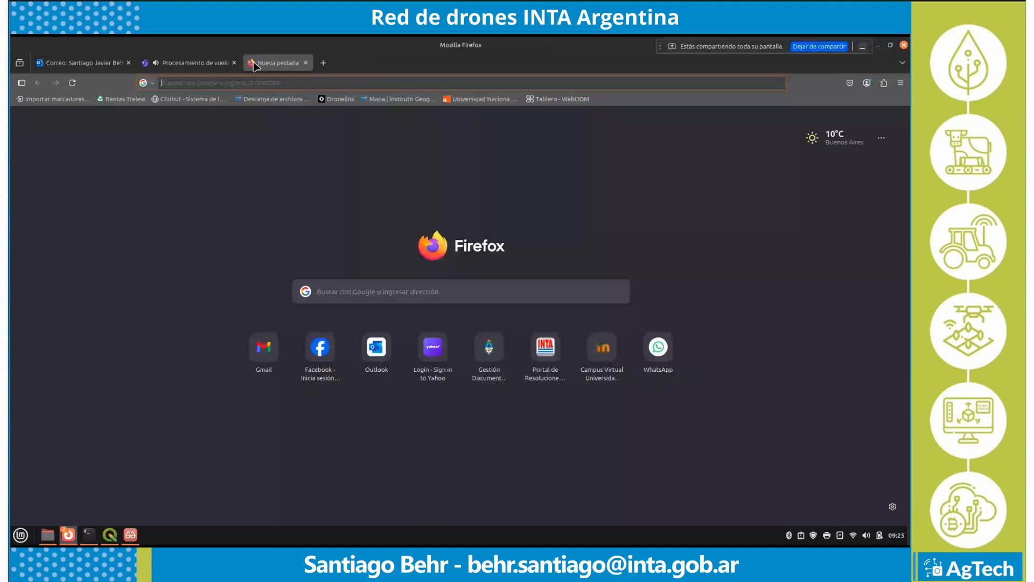
type("op")
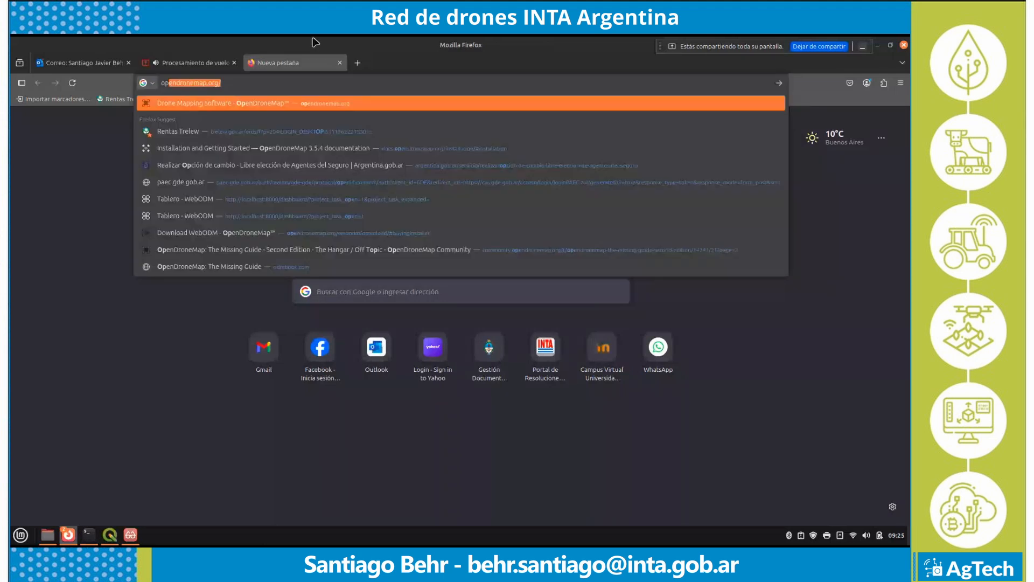
type("endrone")
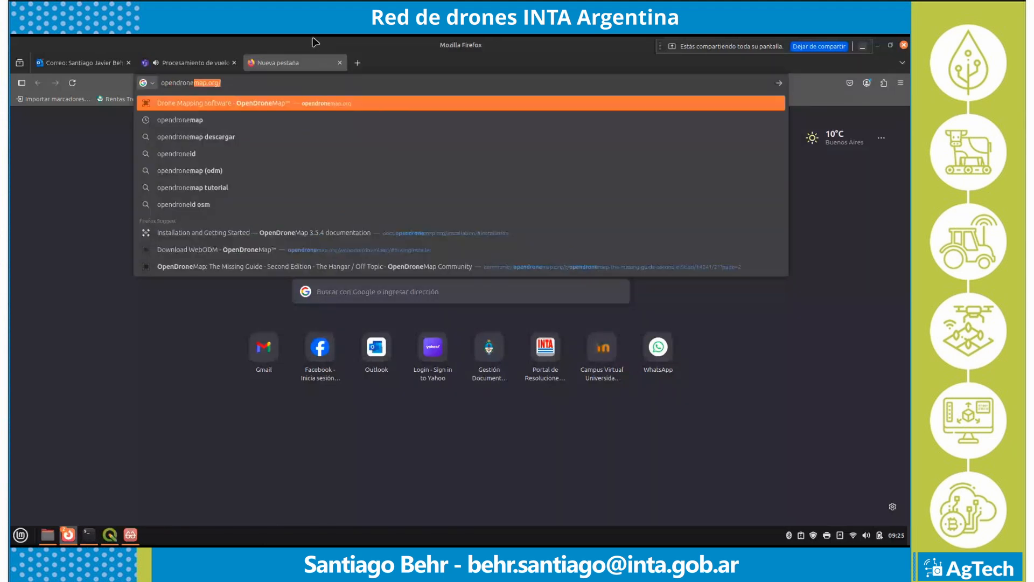
type("map")
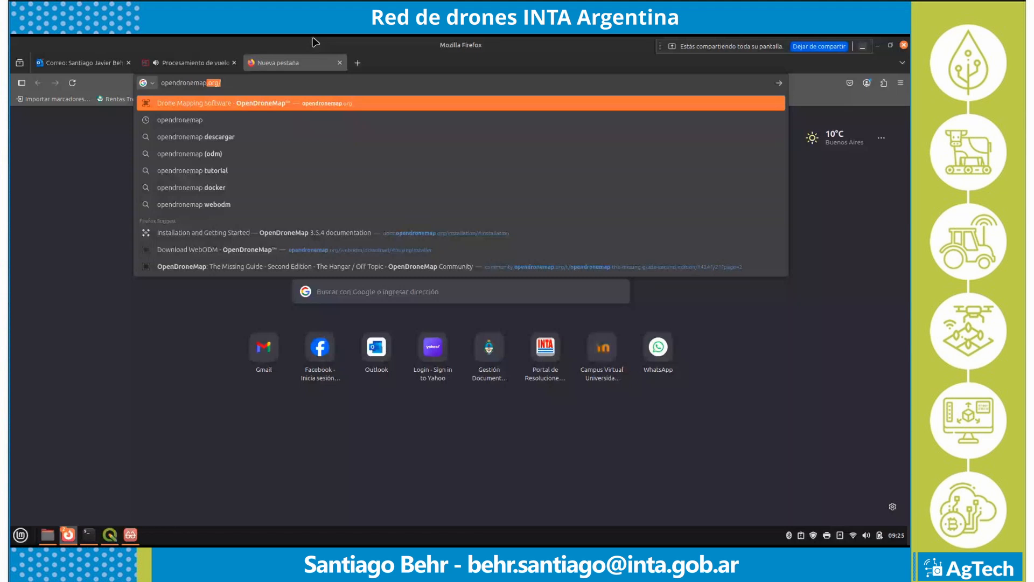
key("Return")
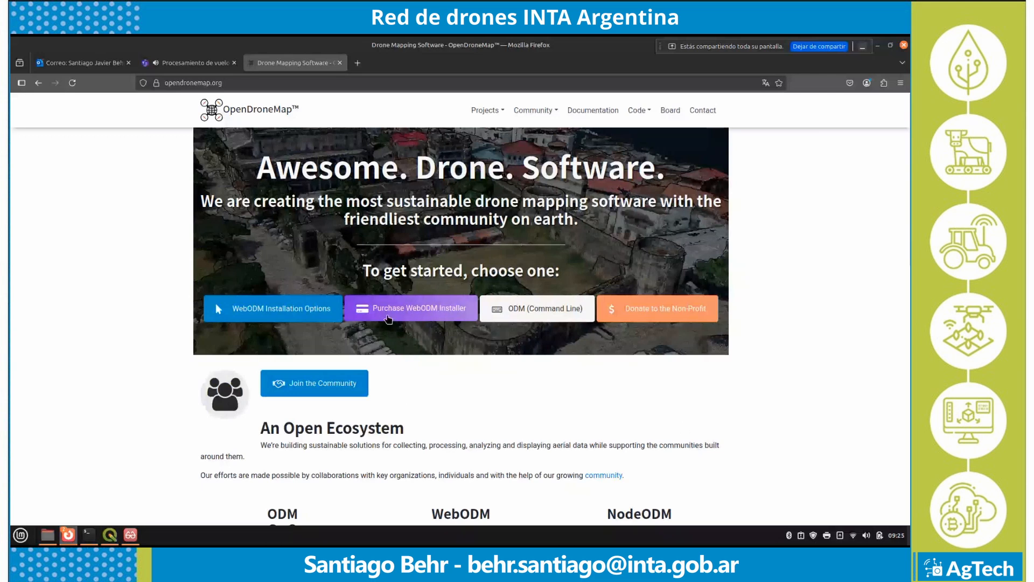
Step: Go from the OpenDroneMap home page through the WebODM installation options to the WebODM download page
scroll(90, 380, "down", 1)
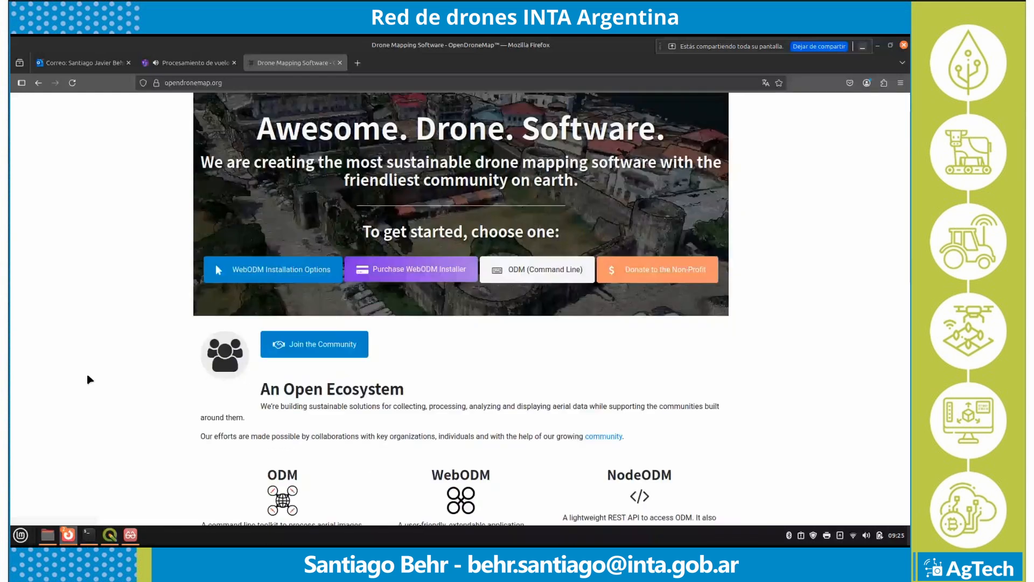
scroll(318, 457, "down", 7)
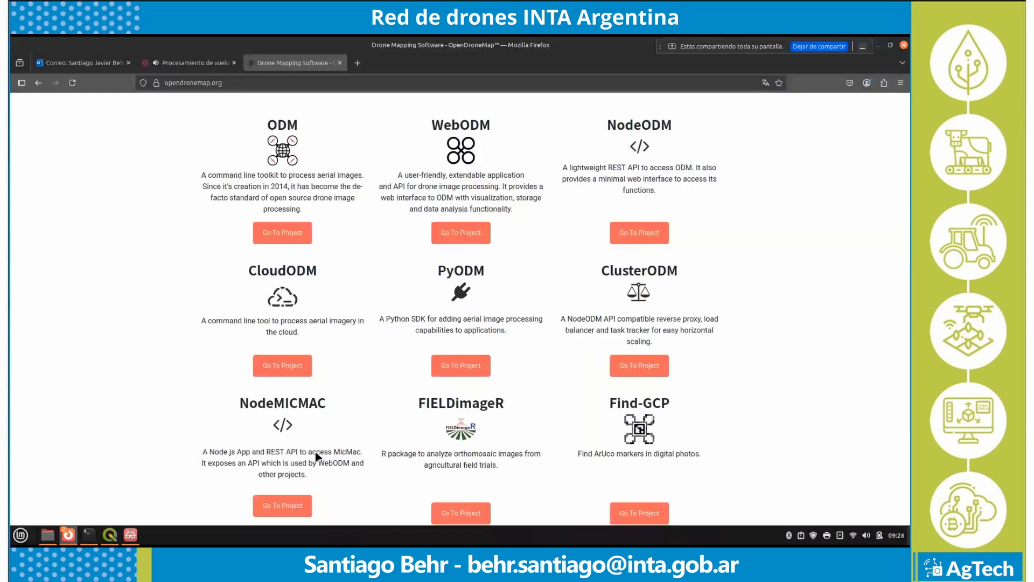
scroll(81, 268, "up", 5)
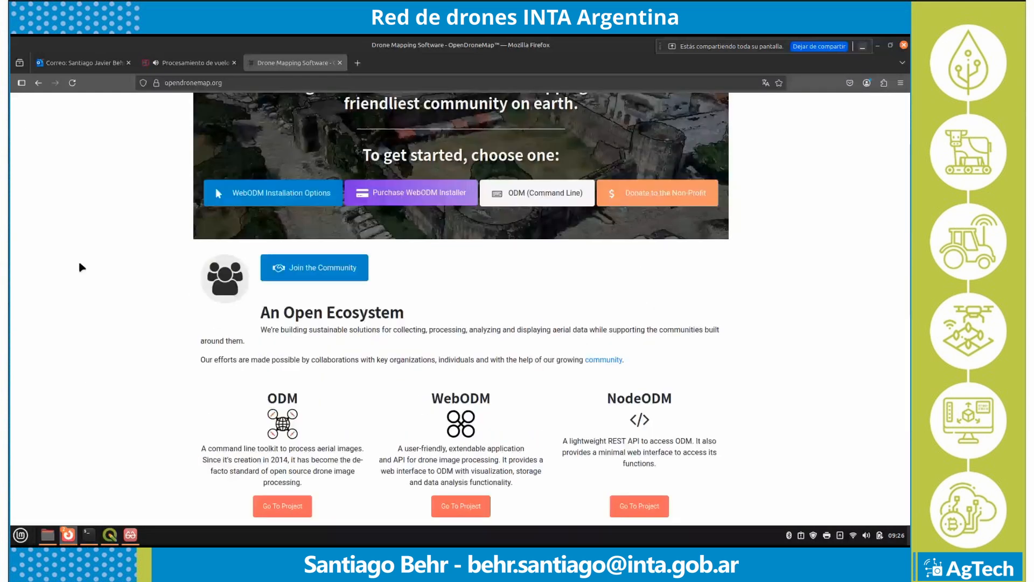
scroll(215, 253, "up", 1)
left_click(265, 245)
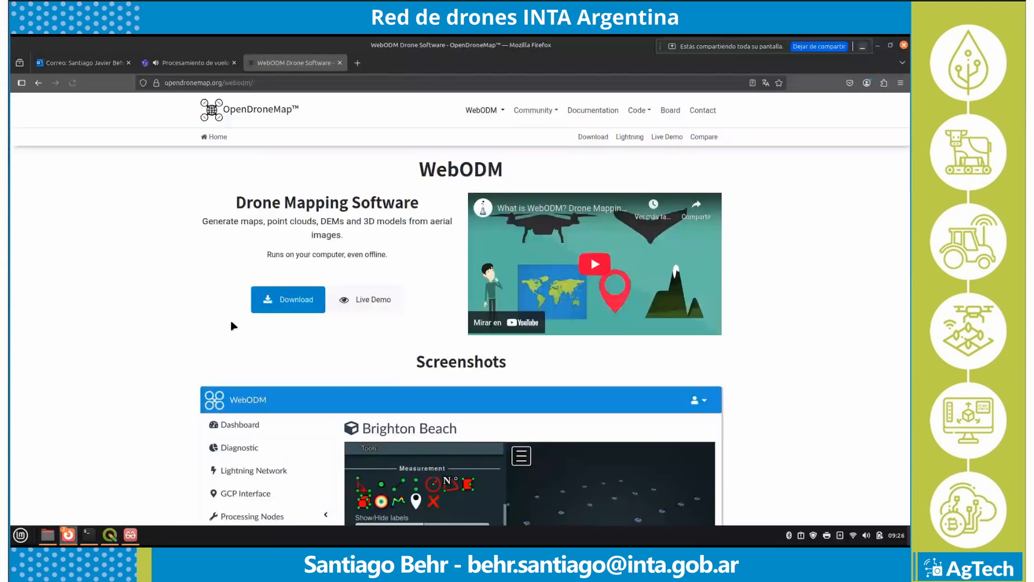
left_click(290, 307)
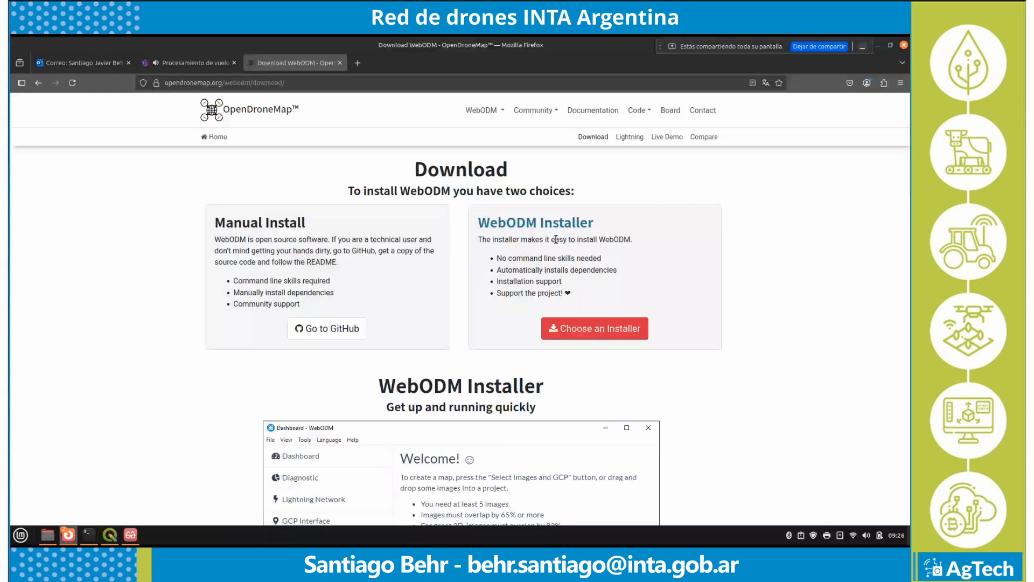
Step: Examine the paid WebODM installer offers for Windows and macOS, comparing the Standard and Business editions, and return to the two installation choices
left_click(595, 329)
scroll(380, 440, "down", 3)
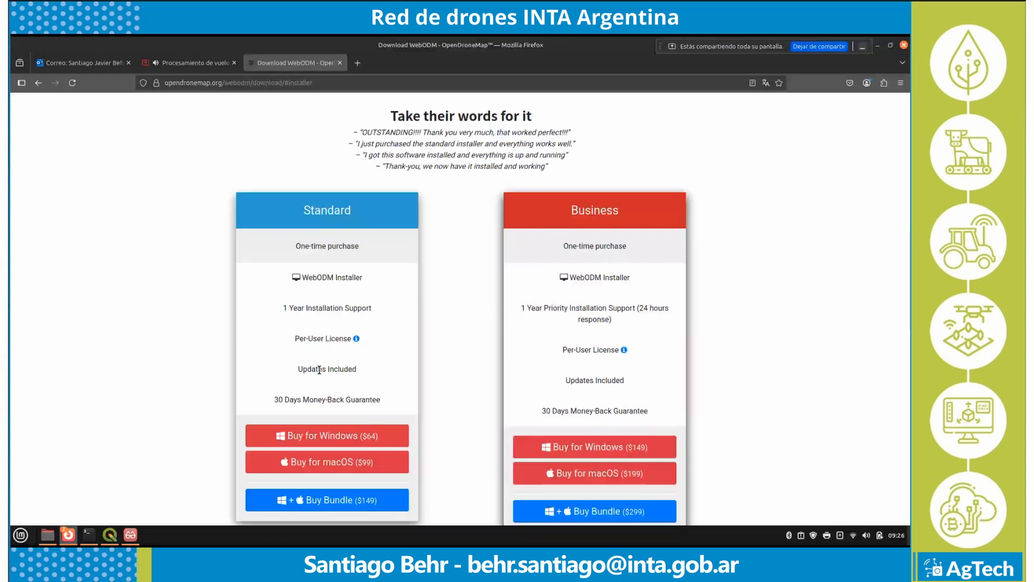
scroll(483, 358, "down", 1)
scroll(483, 358, "down", 3)
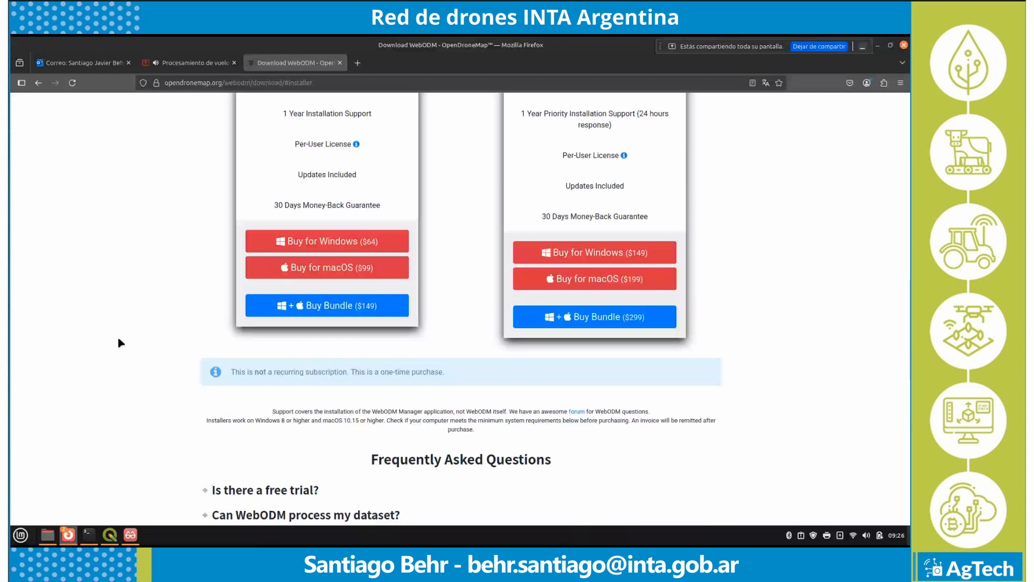
scroll(120, 343, "up", 10)
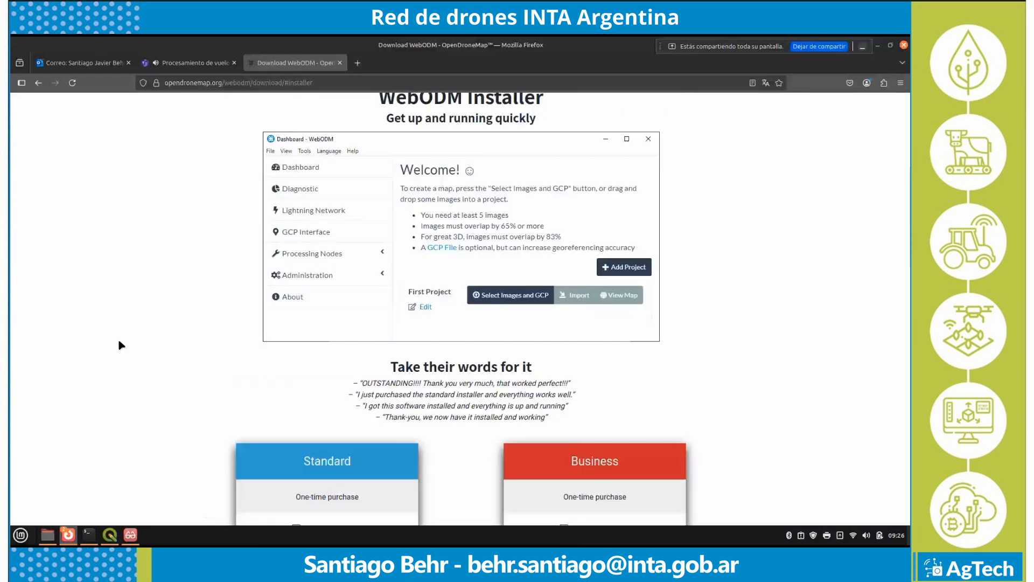
scroll(121, 345, "up", 5)
scroll(121, 345, "up", 5)
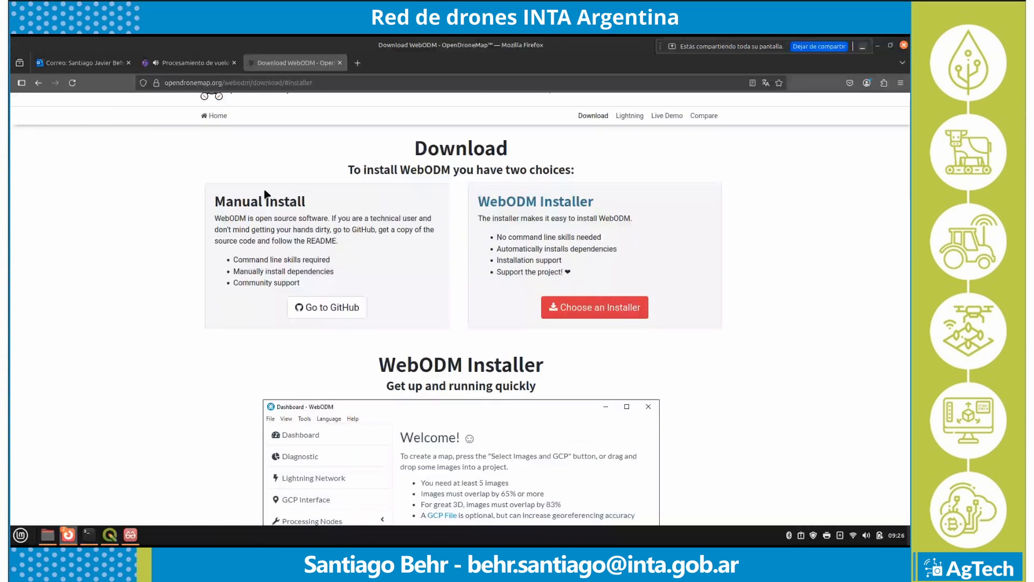
Step: Open the GitHub repository for the manual install and read the README down to the Docker requirements and installation commands
left_click(326, 308)
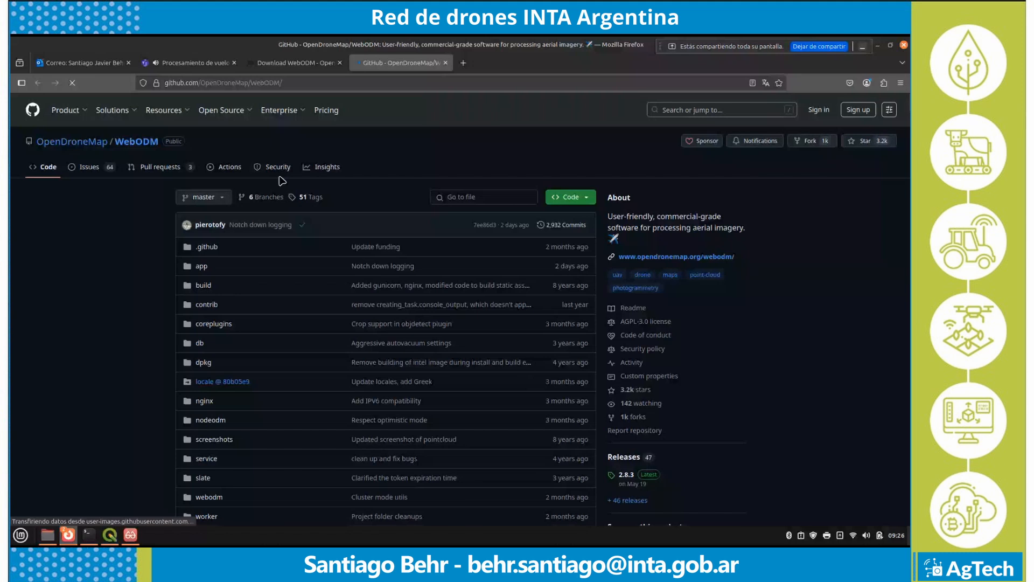
scroll(331, 302, "down", 7)
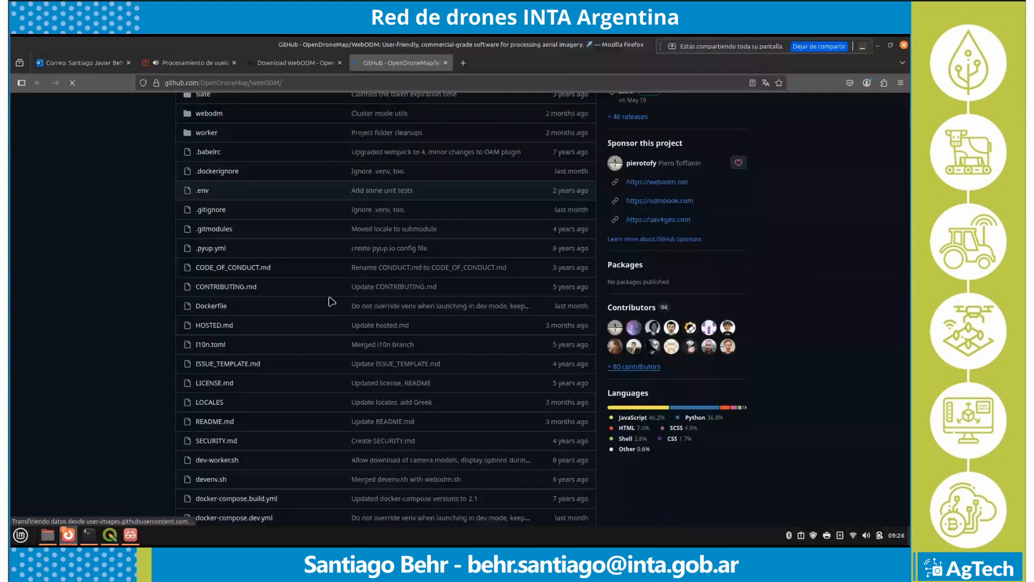
scroll(332, 301, "down", 13)
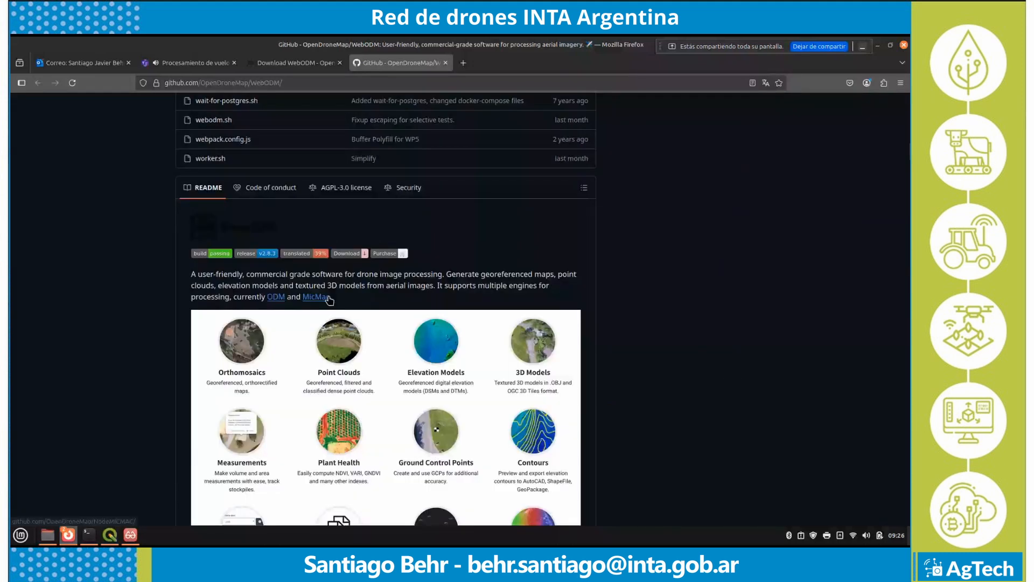
scroll(330, 300, "down", 4)
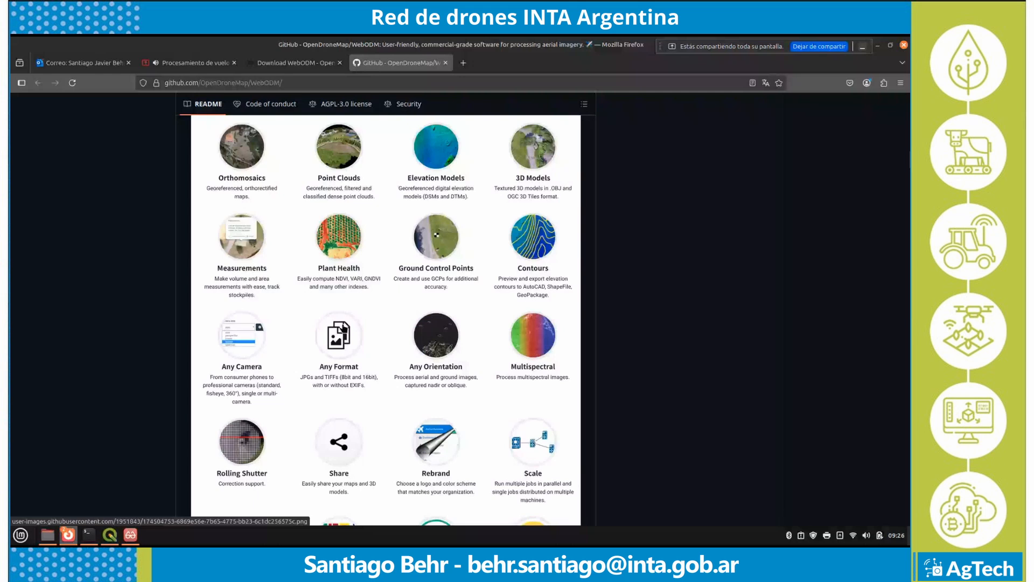
scroll(350, 329, "down", 6)
scroll(359, 330, "down", 1)
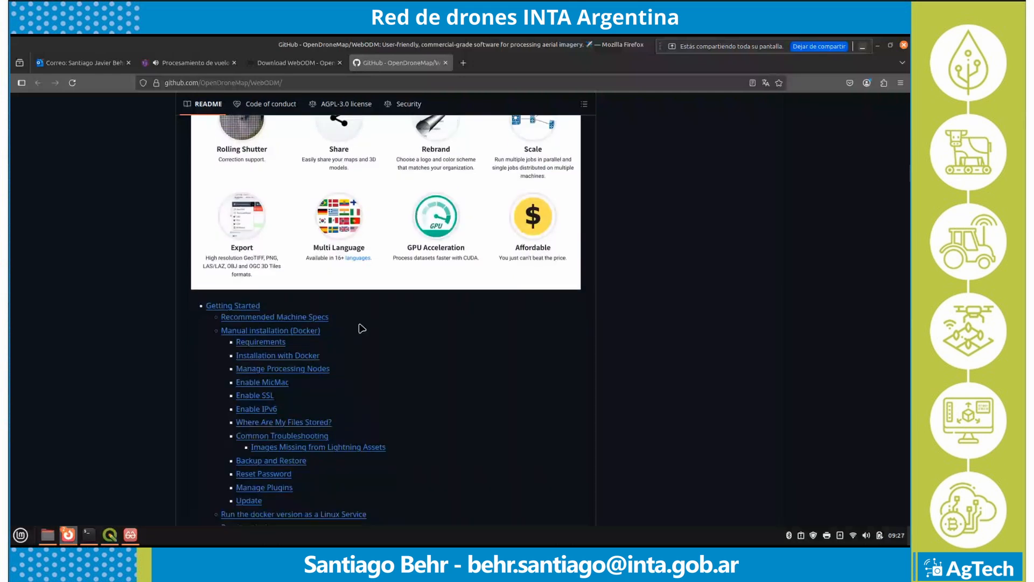
scroll(362, 329, "down", 1)
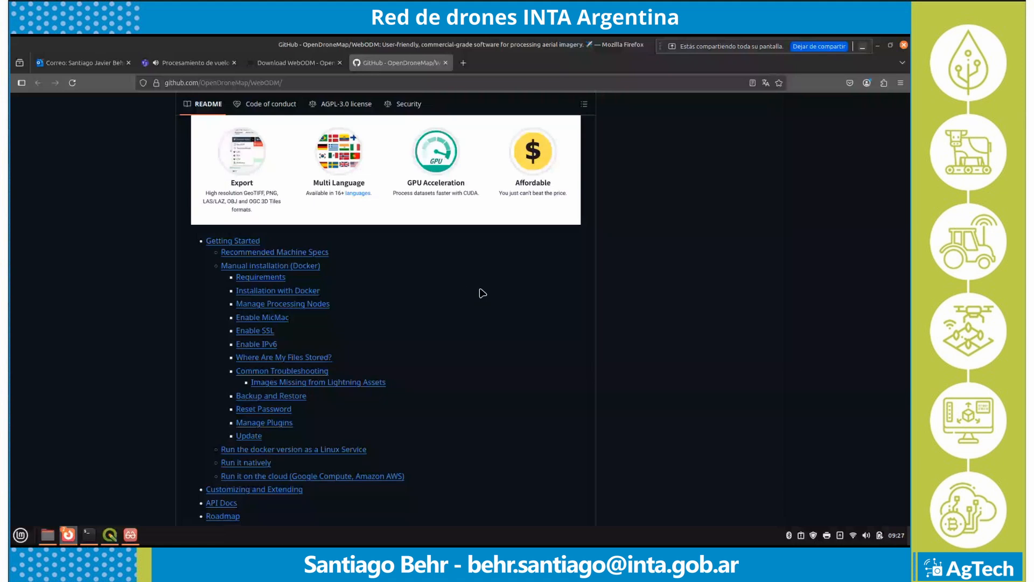
scroll(482, 293, "down", 1)
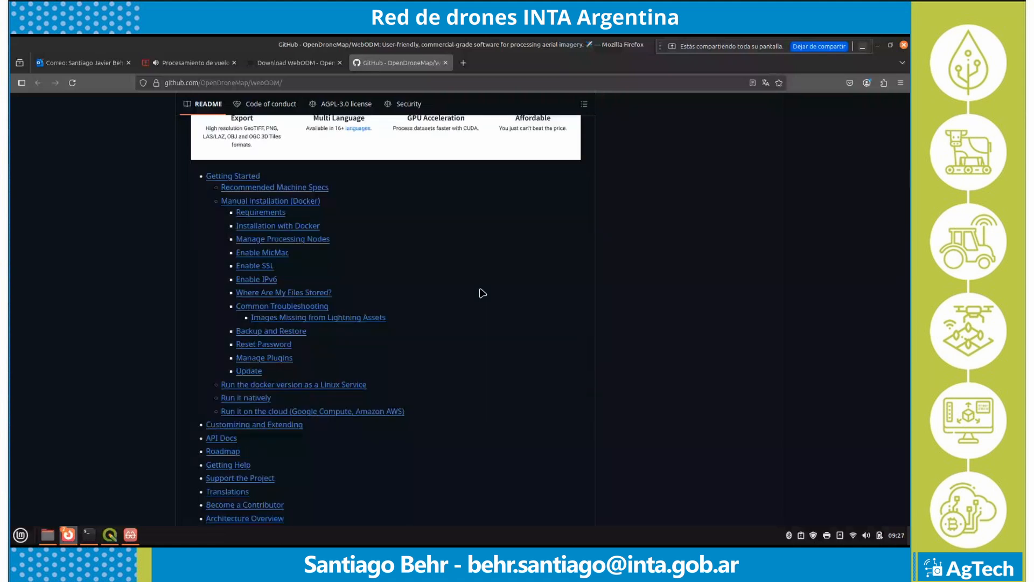
scroll(482, 293, "down", 5)
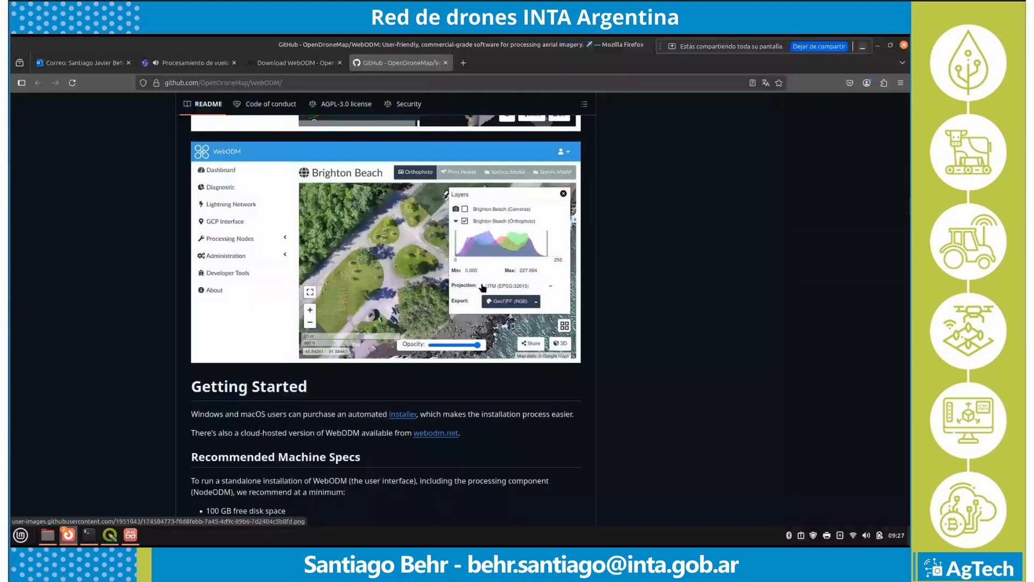
scroll(482, 287, "down", 6)
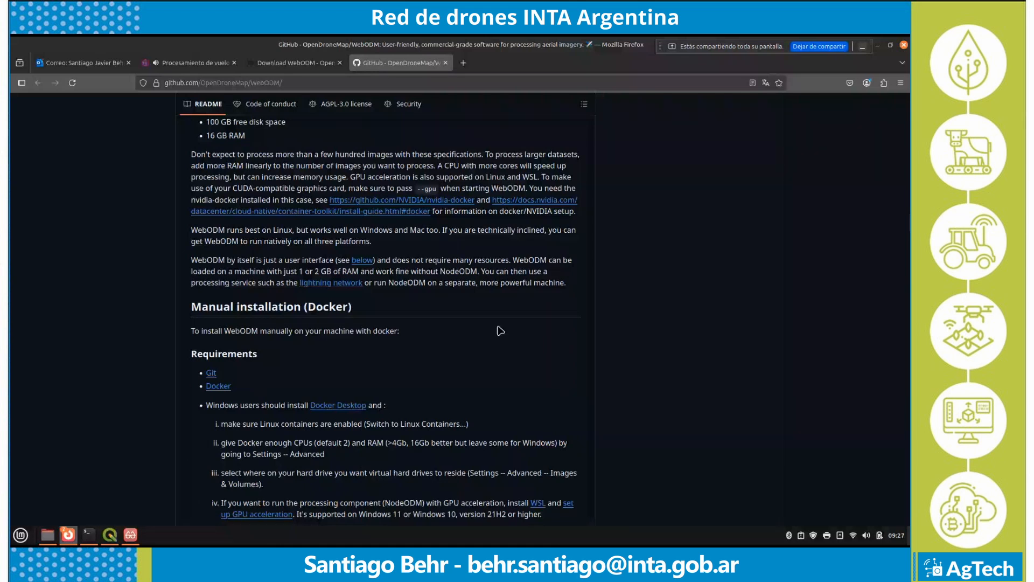
scroll(500, 331, "down", 2)
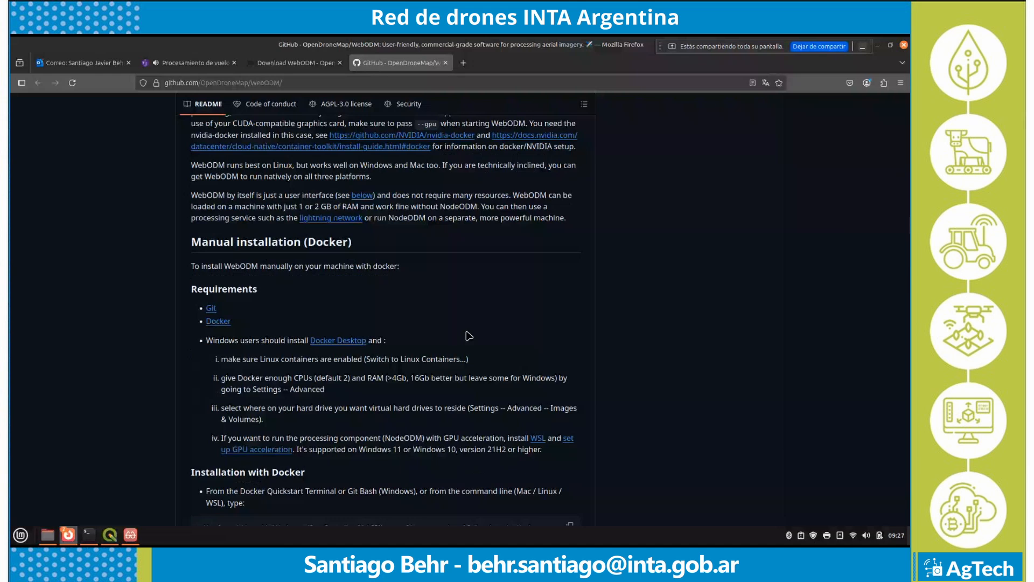
scroll(468, 335, "down", 2)
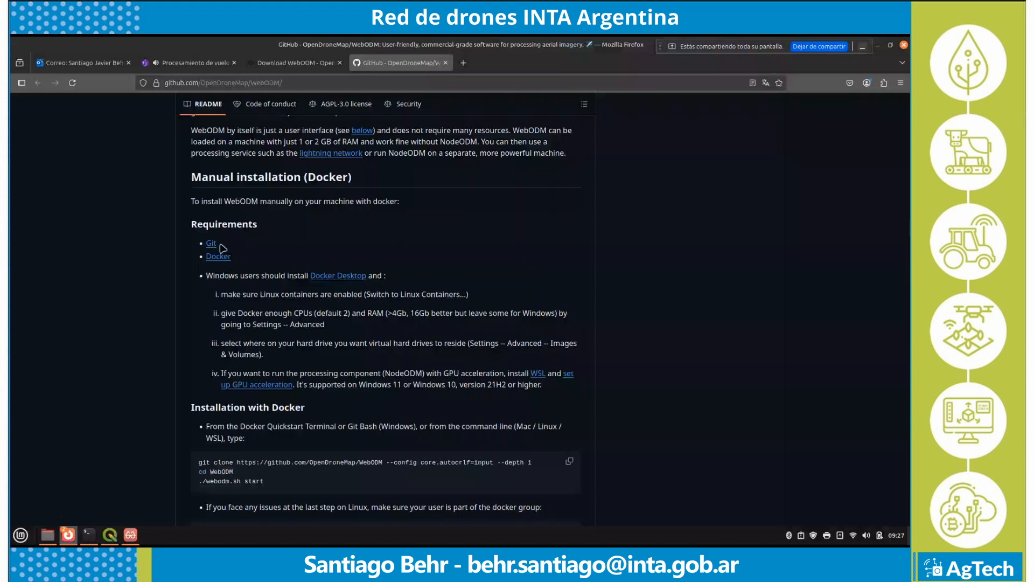
left_click(89, 534)
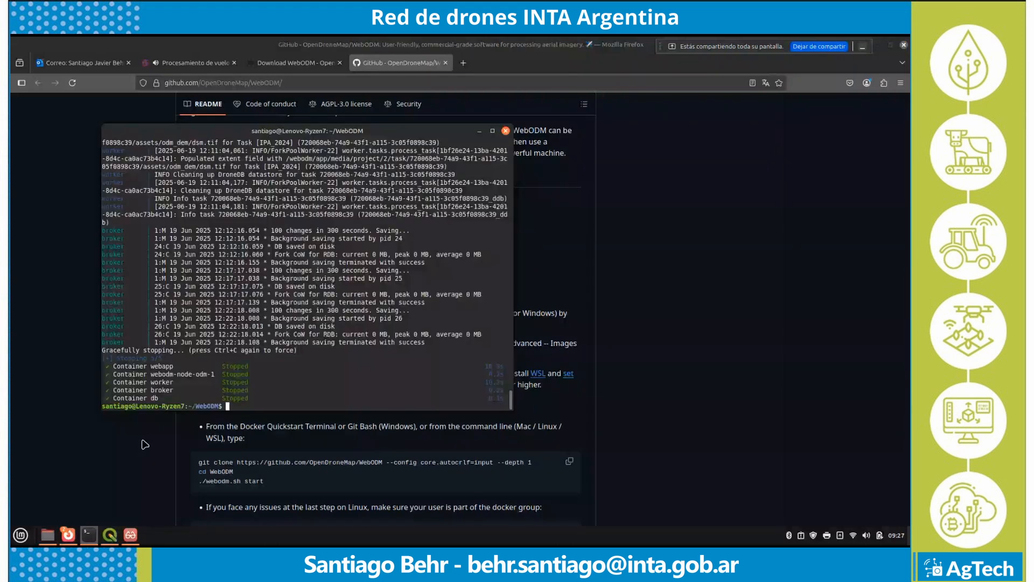
left_click_drag(381, 132, 631, 128)
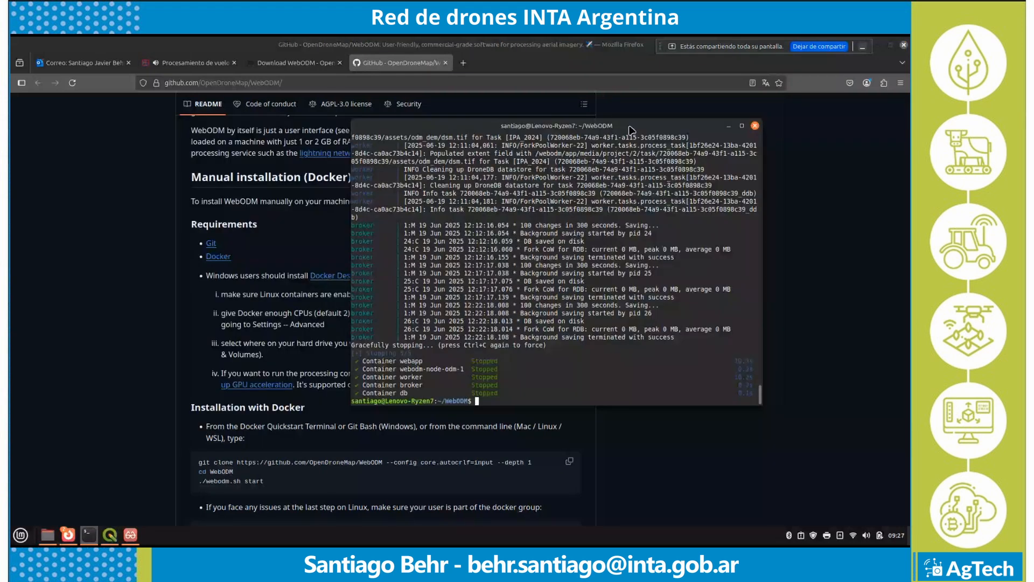
type("apt install git")
key("BackSpace")
key("BackSpace")
key("BackSpace")
key("BackSpace")
key("BackSpace")
key("BackSpace")
key("BackSpace")
key("BackSpace")
key("BackSpace")
key("BackSpace")
key("BackSpace")
key("BackSpace")
key("BackSpace")
key("BackSpace")
key("BackSpace")
Step: Return to the WebODM repository in Firefox and open the Git link from the requirements in a separate tab
left_click(400, 64)
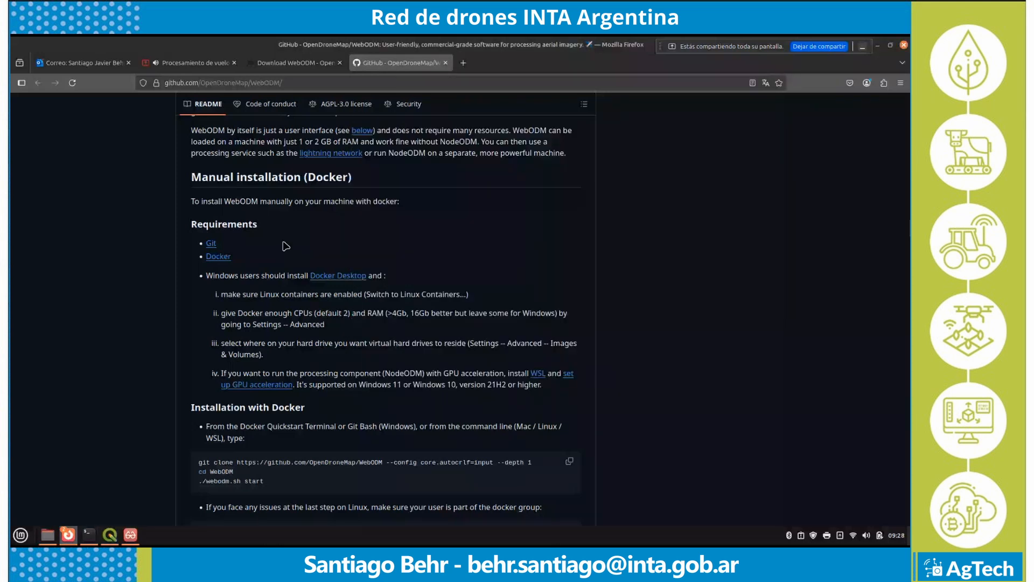
middle_click(210, 243)
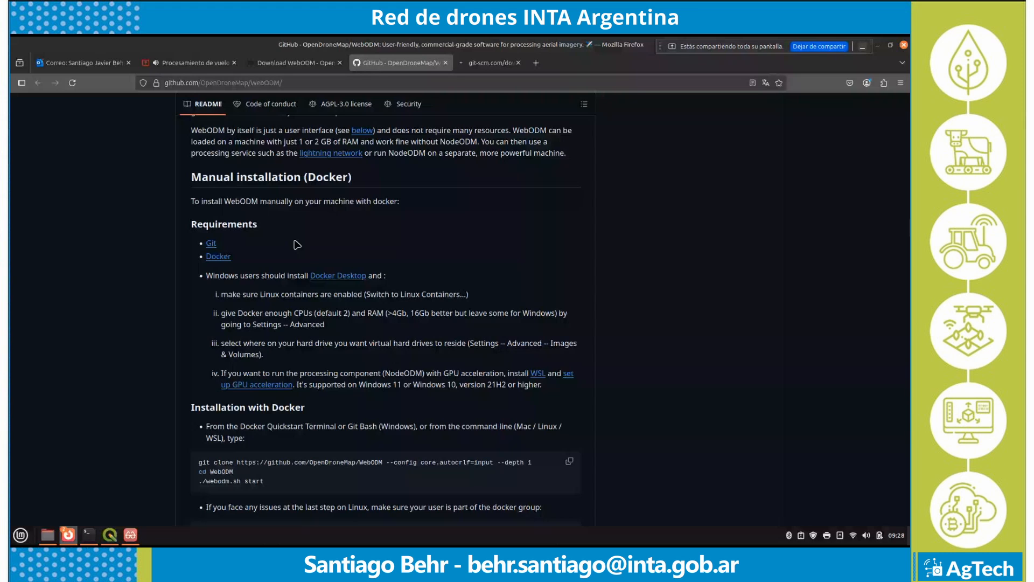
Step: View the Git downloads page, then open the README's Docker link in a separate tab and decline the page translation
left_click(521, 65)
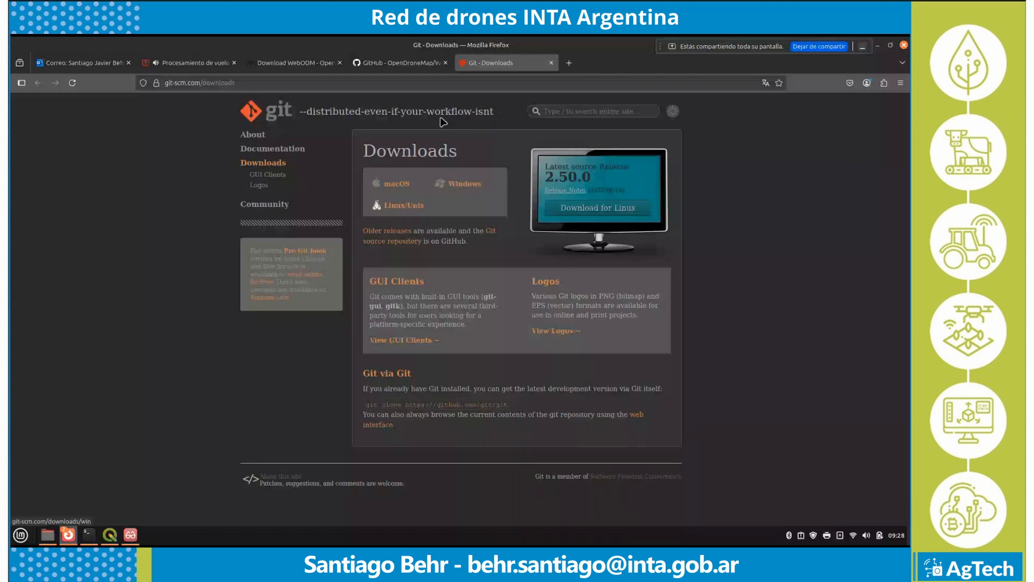
key("ctrl+Page_Up")
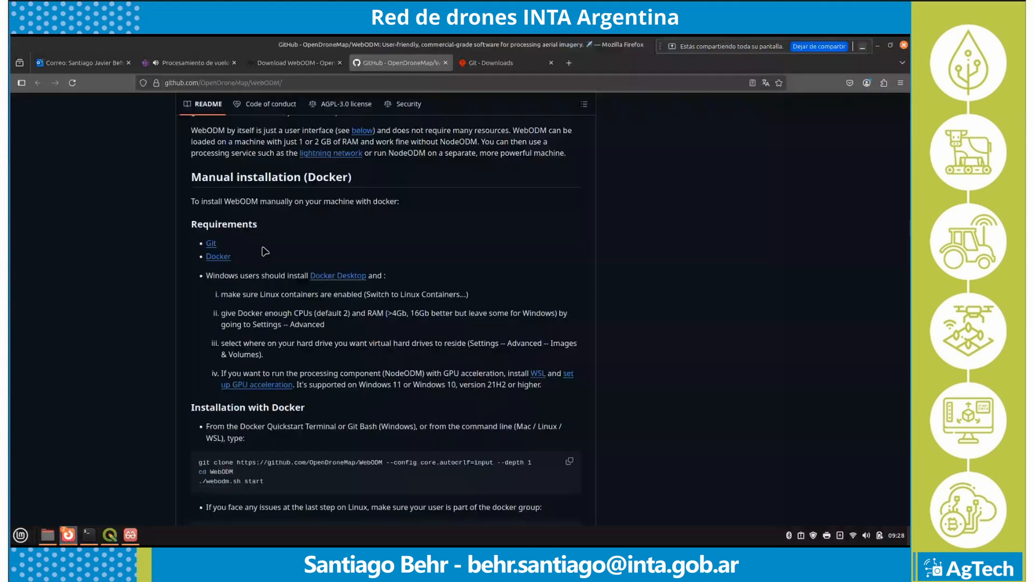
right_click(228, 258)
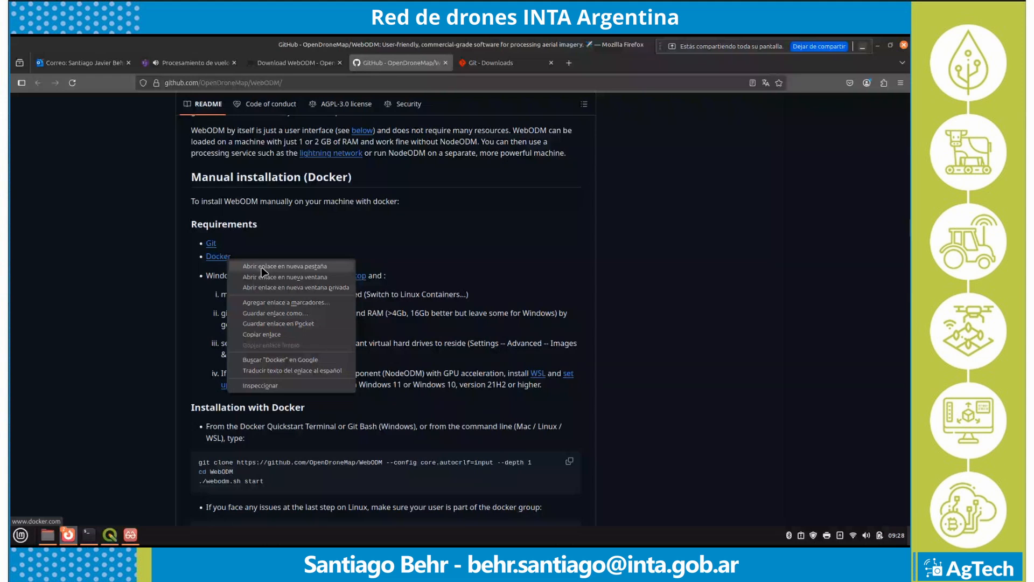
left_click(285, 266)
left_click(505, 63)
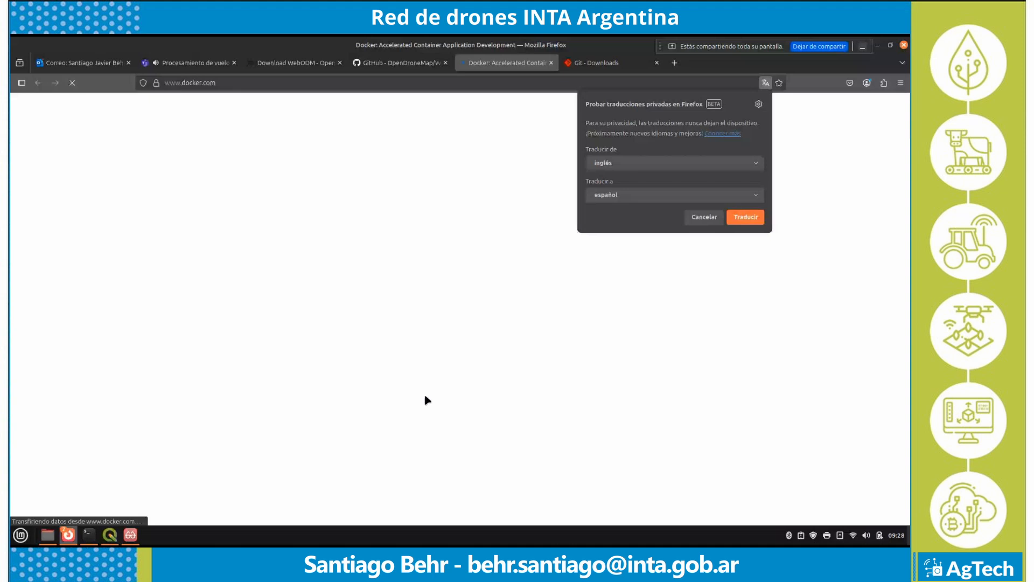
left_click(704, 219)
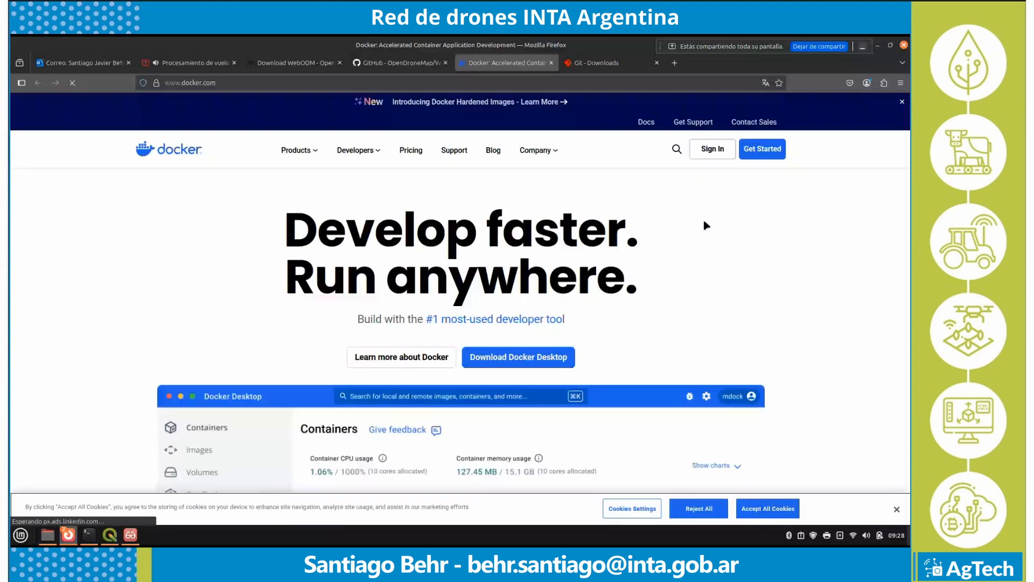
Step: Look over the Docker home page and its Docker Desktop download option, and close the Docker and Git tabs
scroll(593, 270, "down", 2)
left_click(538, 290)
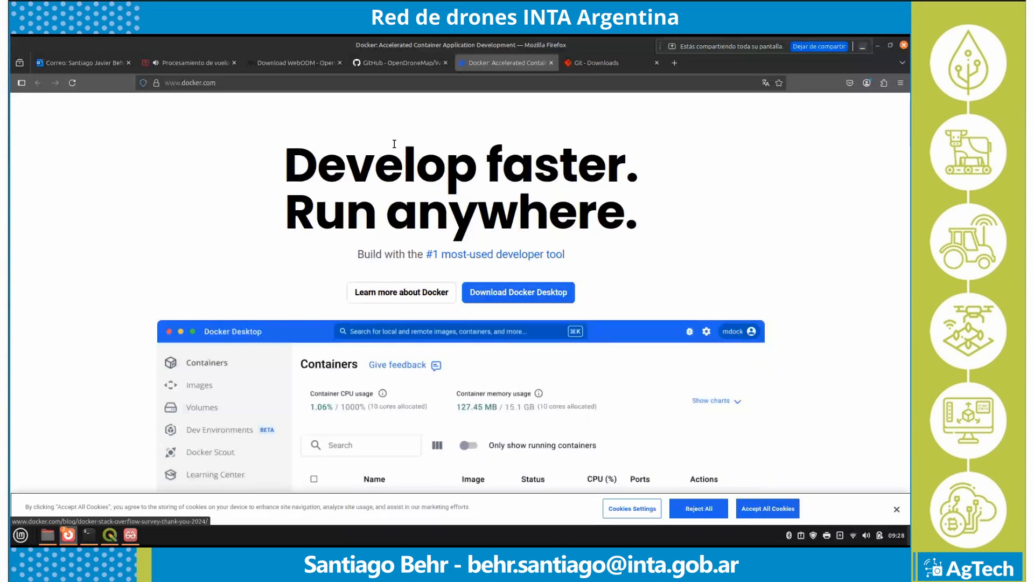
mouse_move(518, 293)
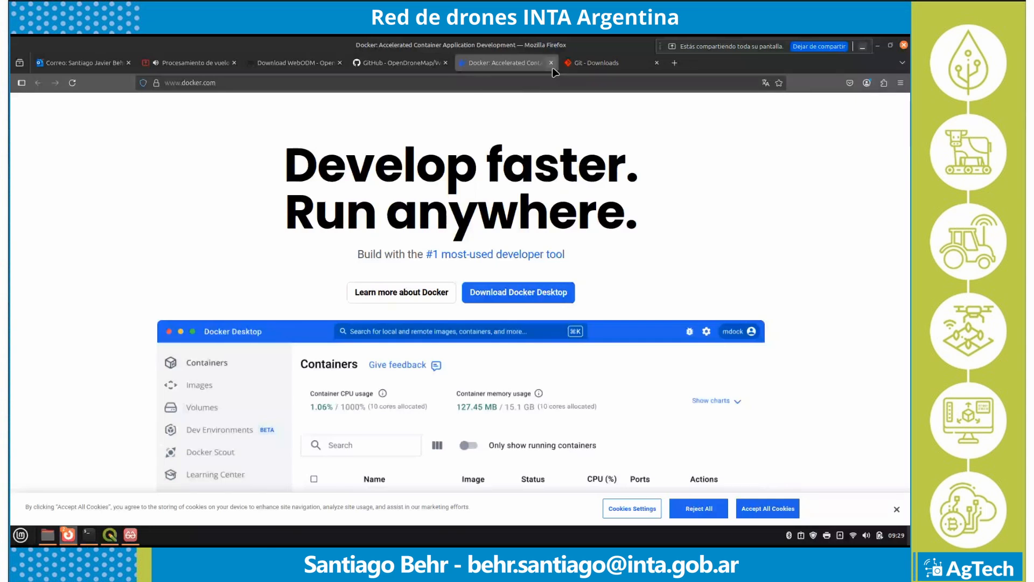
scroll(197, 221, "down", 1)
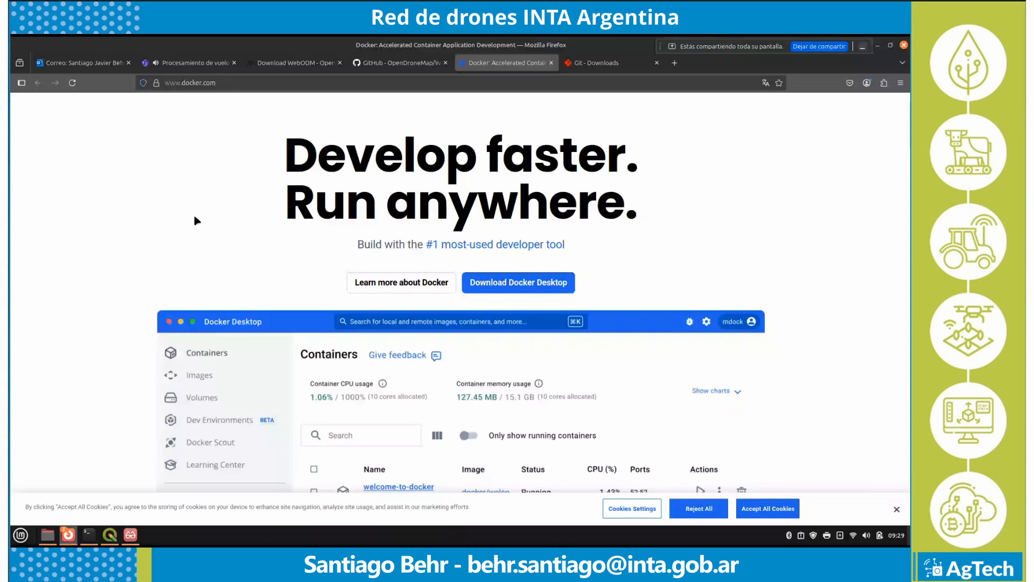
scroll(711, 218, "up", 1)
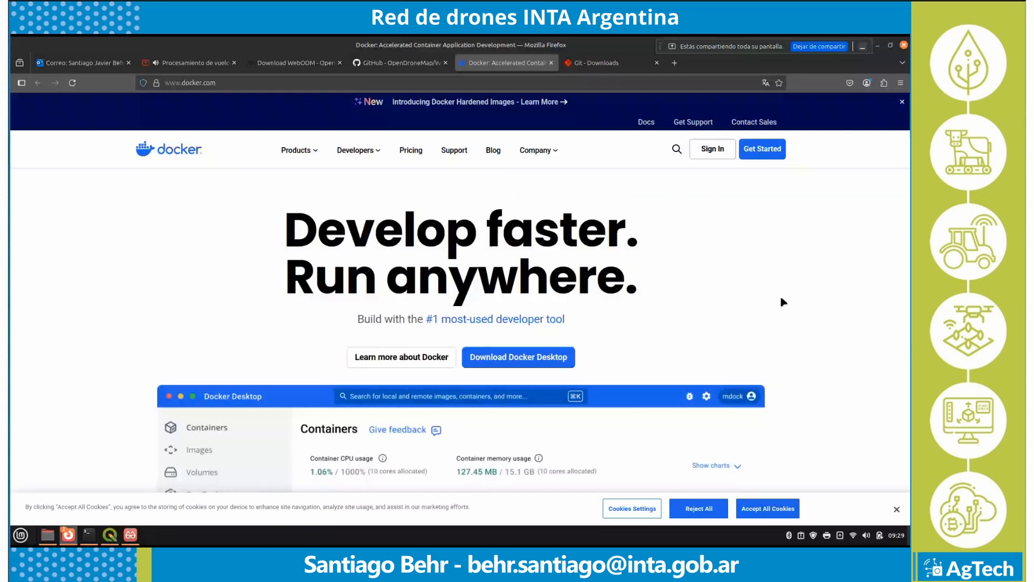
left_click(551, 63)
left_click(551, 62)
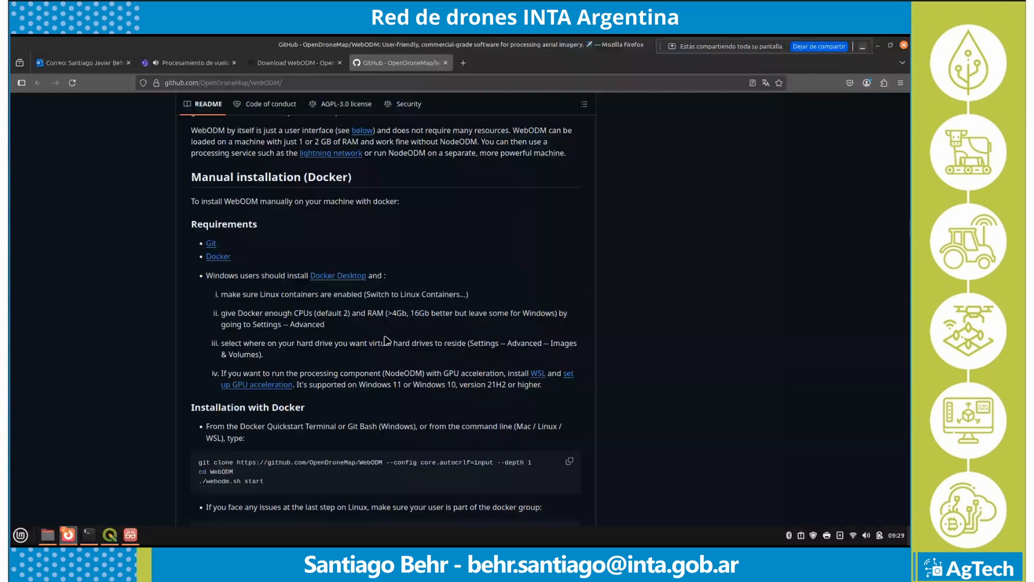
Step: Examine the README's Docker installation commands one by one: the git clone line, cd WebODM and ./webodm.sh start
scroll(387, 341, "down", 3)
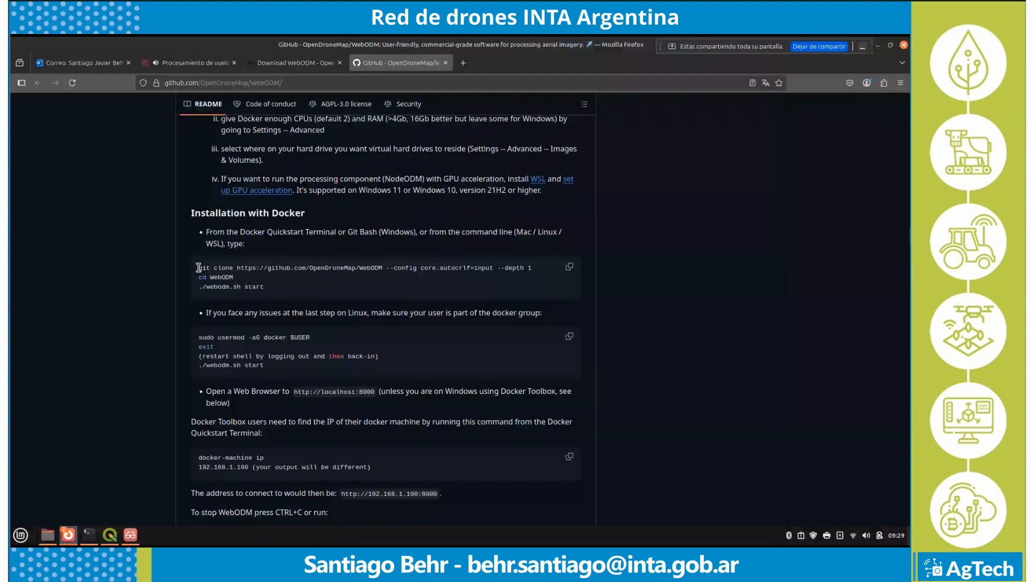
left_click_drag(199, 268, 257, 268)
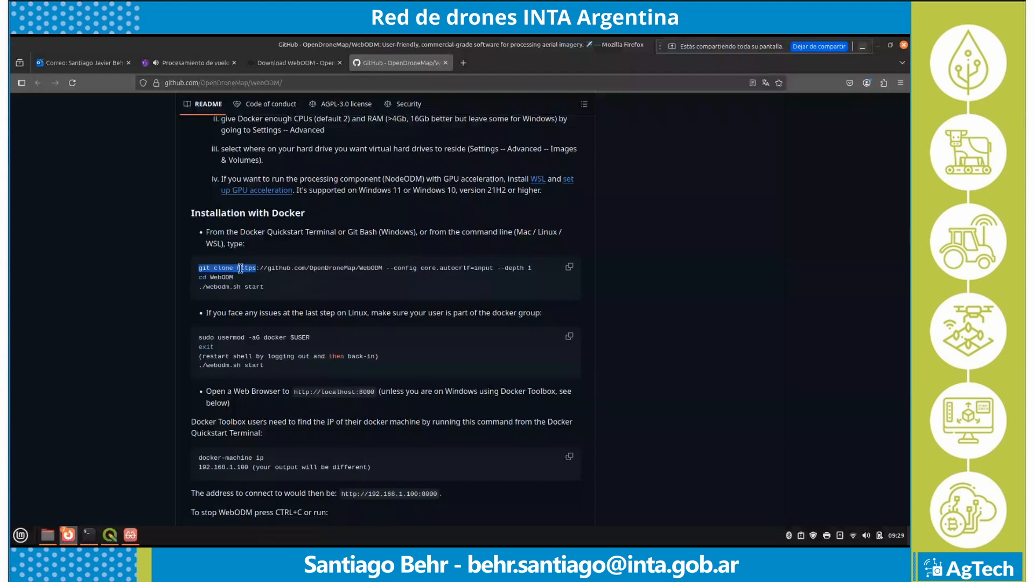
left_click_drag(241, 268, 367, 266)
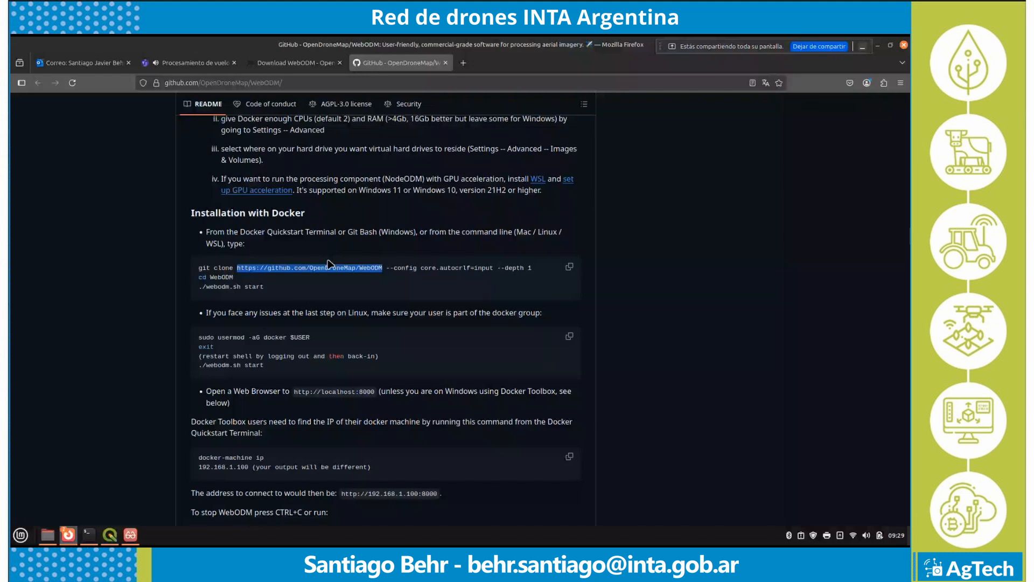
left_click(251, 265)
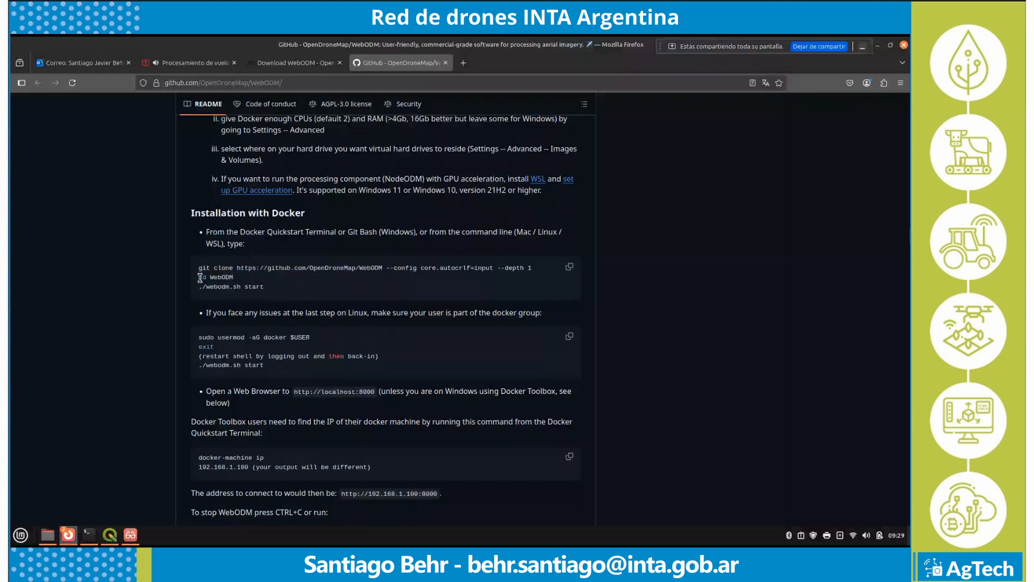
left_click_drag(200, 278, 227, 284)
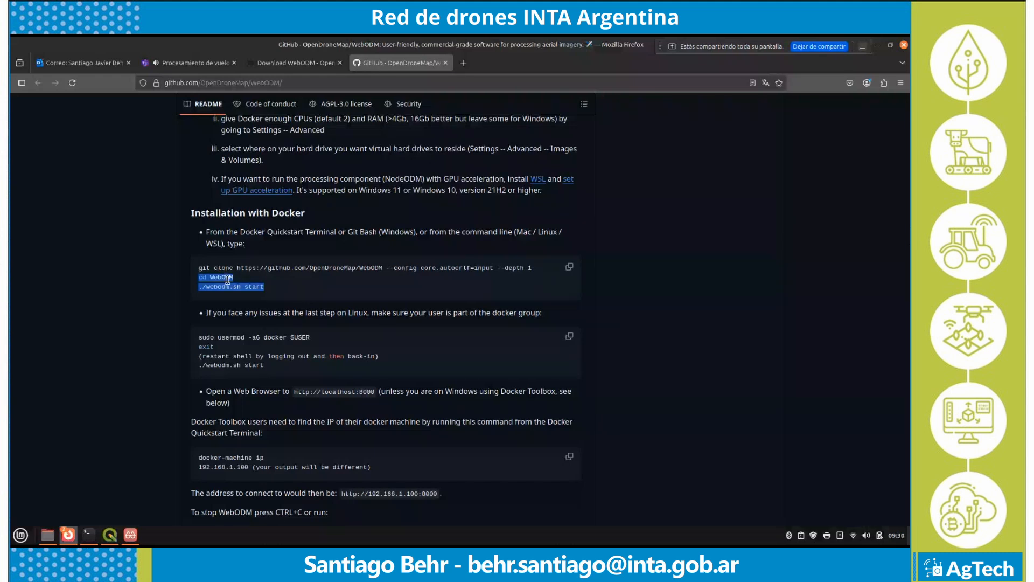
left_click(201, 288)
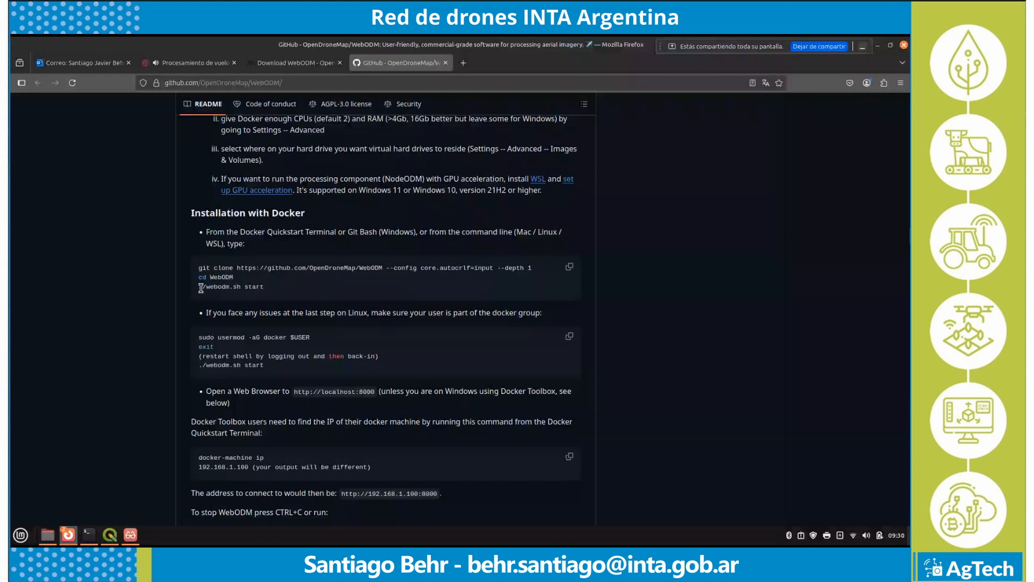
left_click_drag(201, 288, 307, 291)
left_click(209, 231)
Step: Switch to the terminal, go up one directory with cd .. and enter the WebODM folder with cd WebODM
key("alt+Tab")
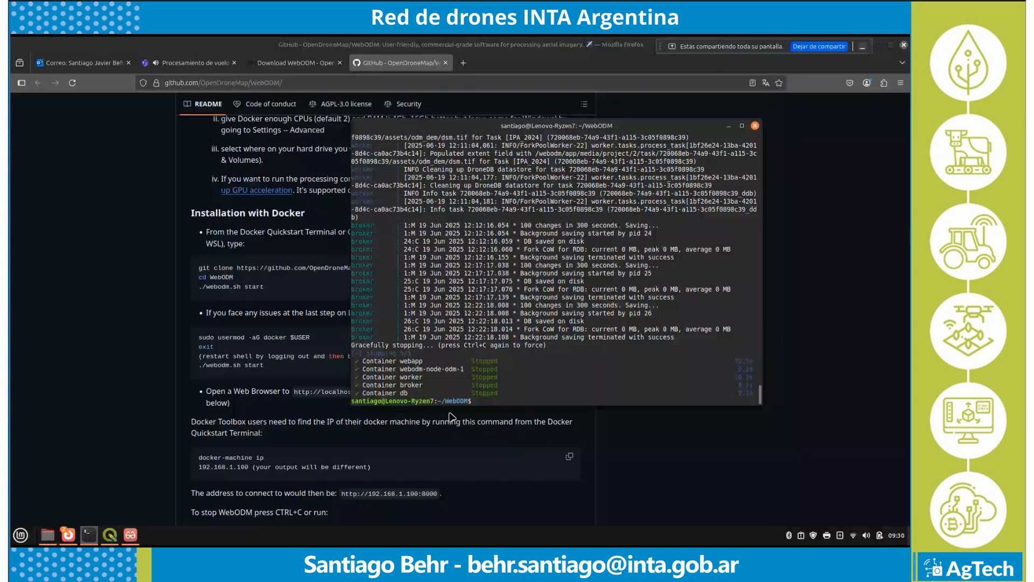
type("cd ..")
key("Return")
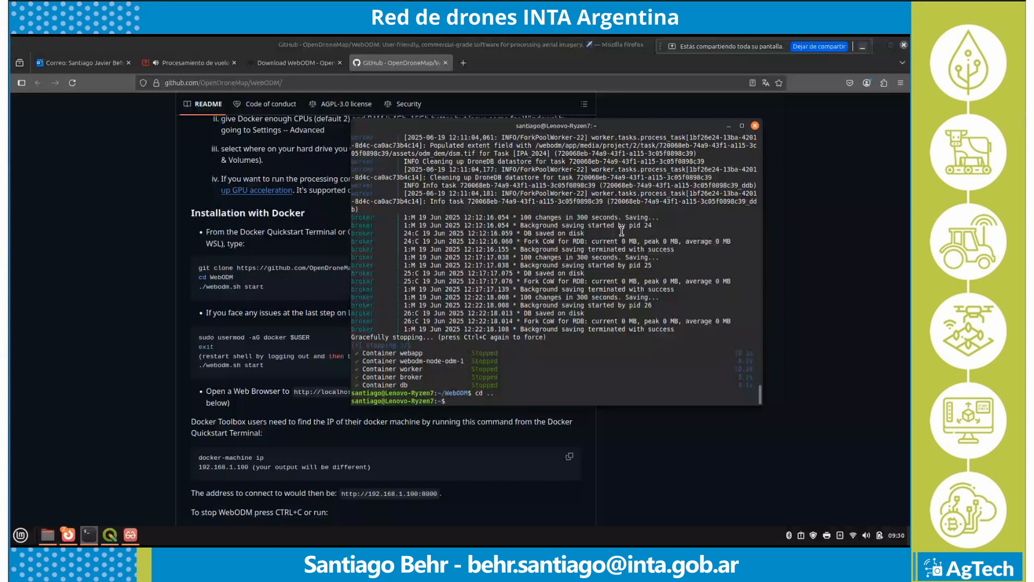
left_click_drag(661, 124, 688, 118)
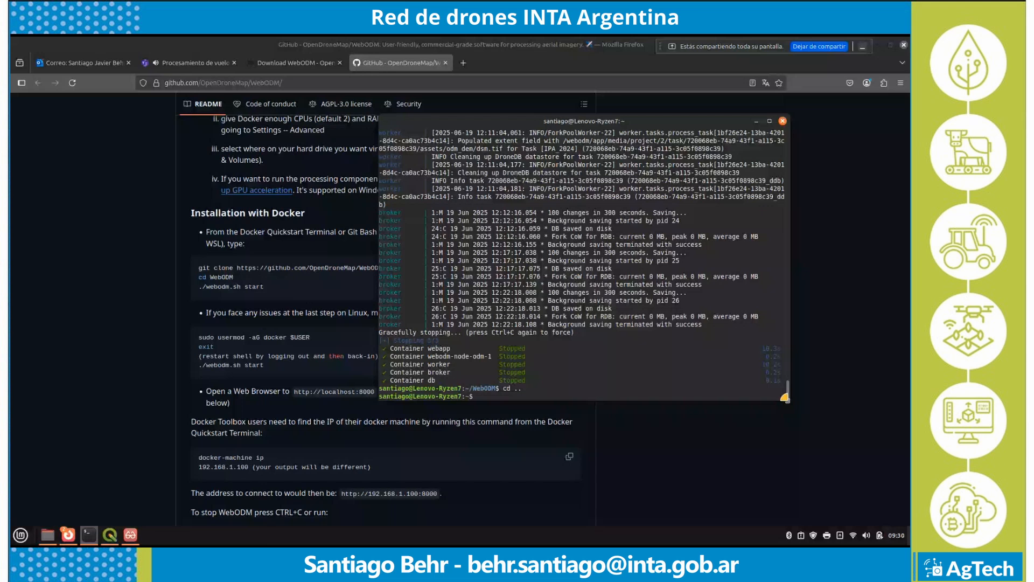
type("cd WebODM")
key("Return")
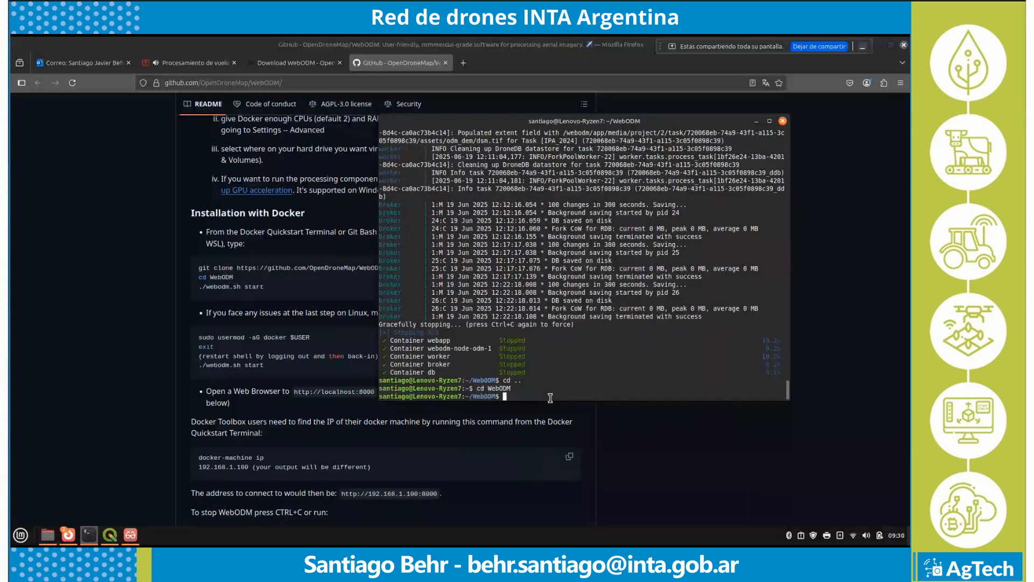
Step: Start WebODM with sudo ./webodm.sh start, enter the sudo password, and enlarge the terminal window to show more of the log
type("sudo ./webodm.sh start")
key("Return")
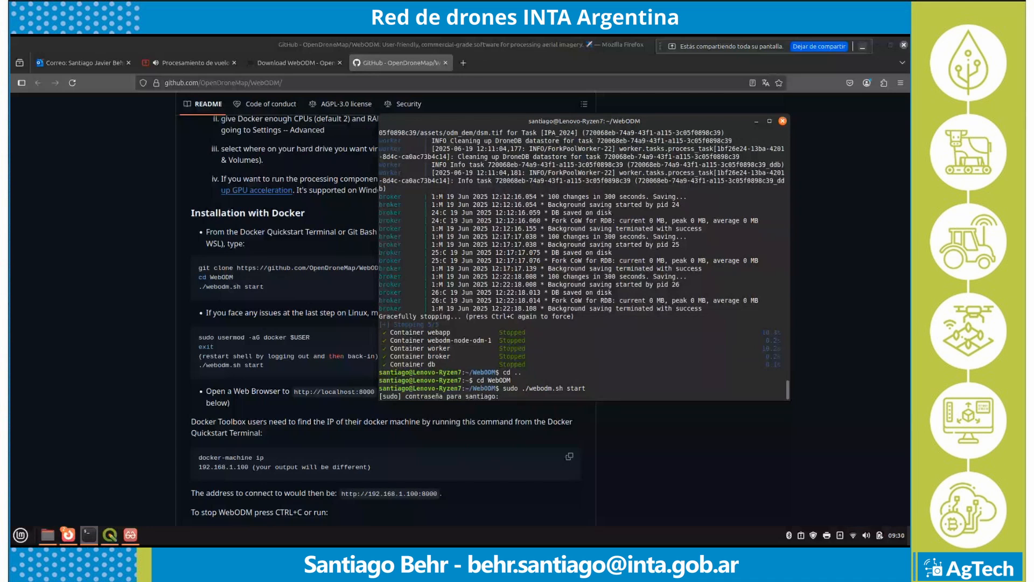
type("*******")
key("Return")
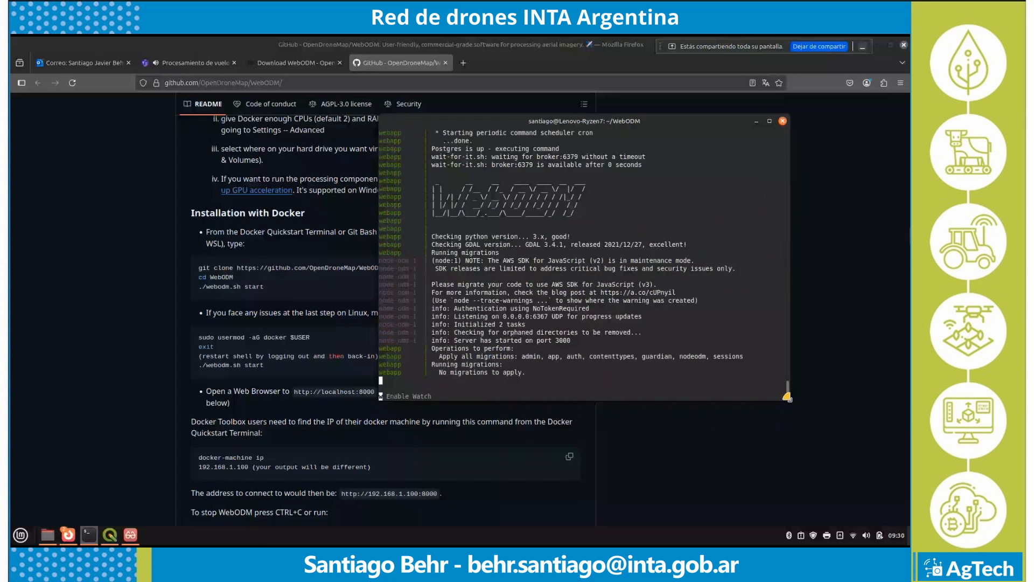
left_click_drag(788, 397, 807, 489)
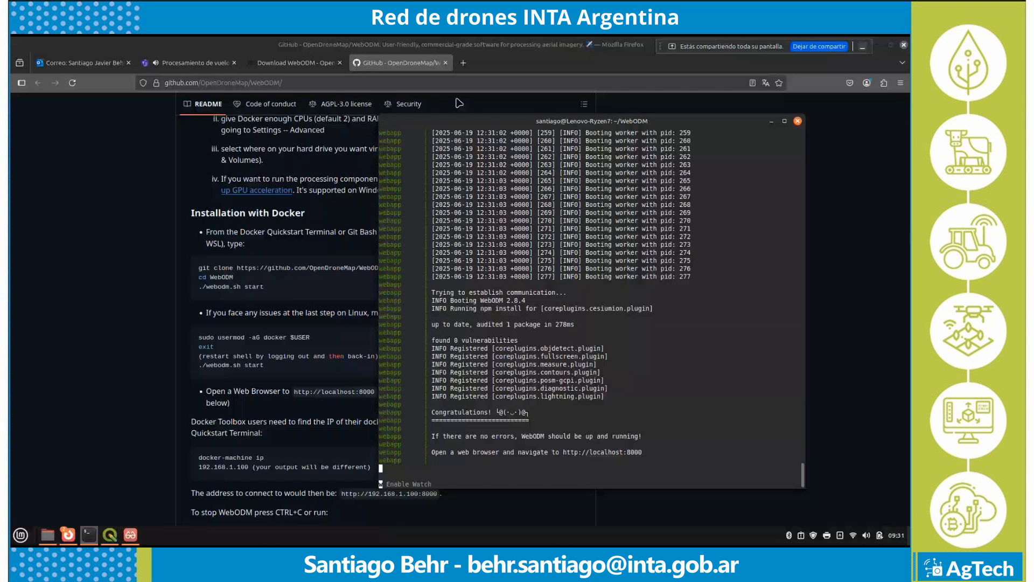
Step: Switch to Firefox and load the WebODM dashboard from localhost:8000 in a new tab
left_click(463, 63)
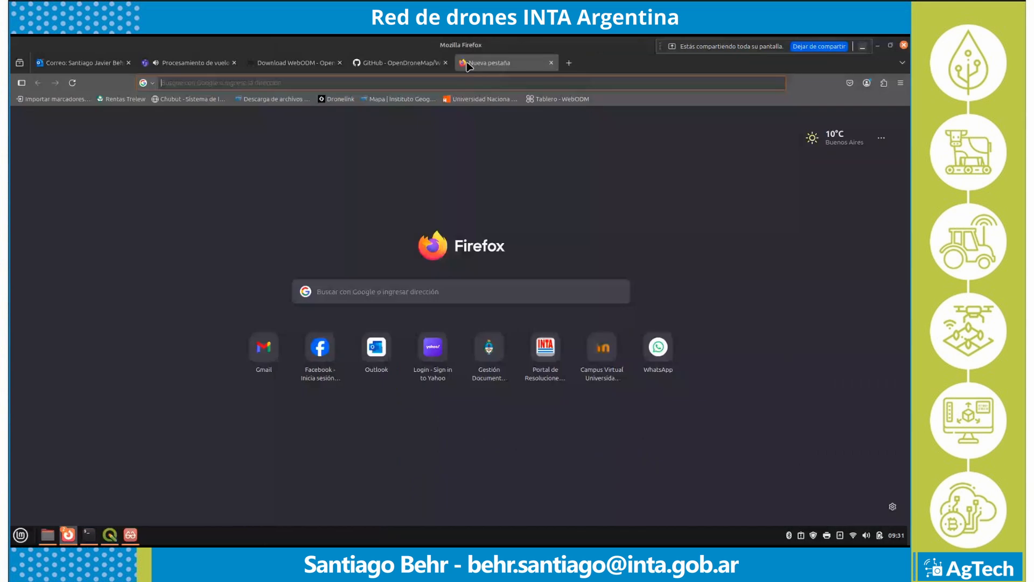
type("locl")
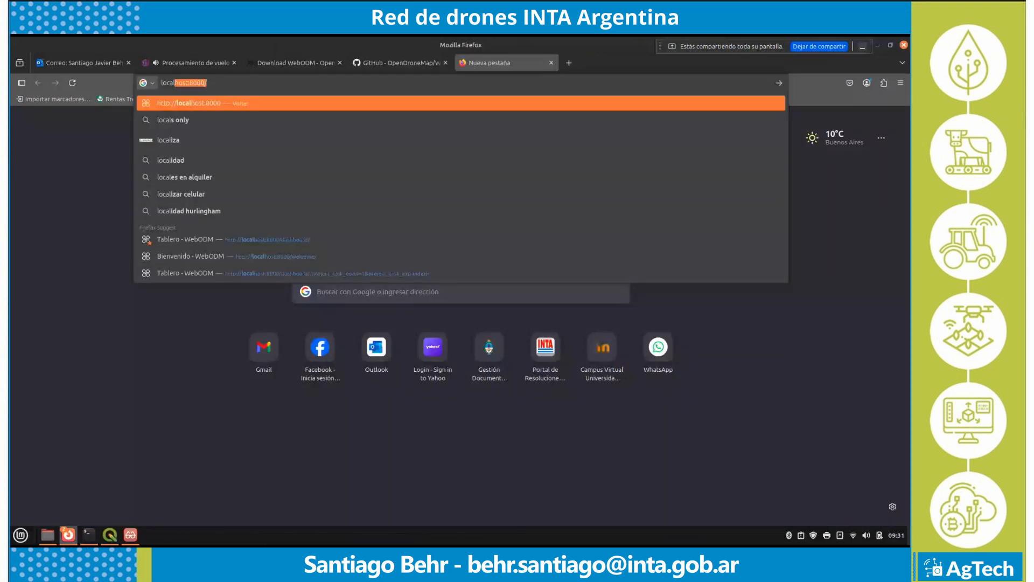
key("Return")
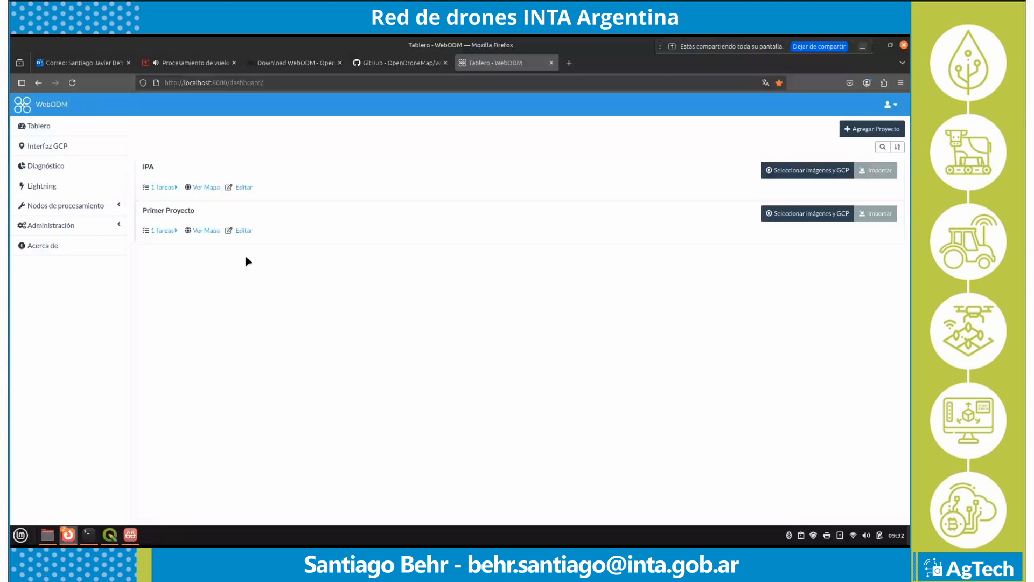
Step: Open WebODM's diagnostic information and examine the storage and memory usage charts
left_click(38, 169)
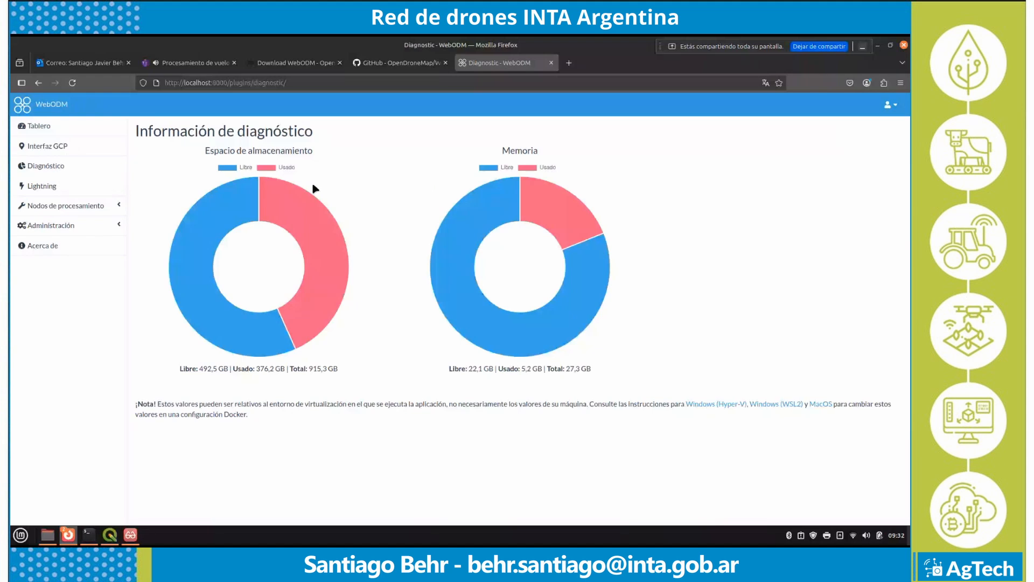
mouse_move(314, 238)
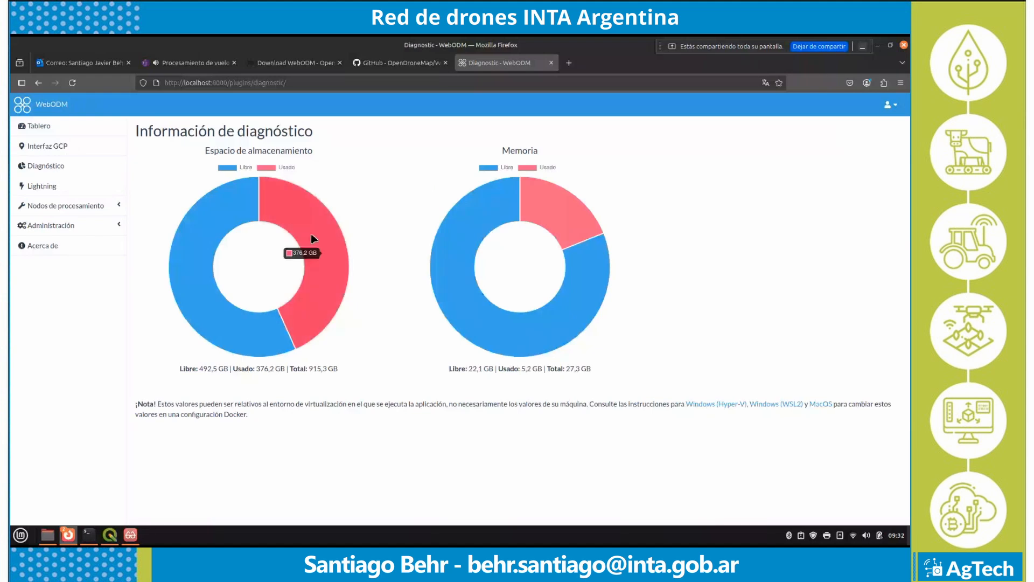
mouse_move(530, 353)
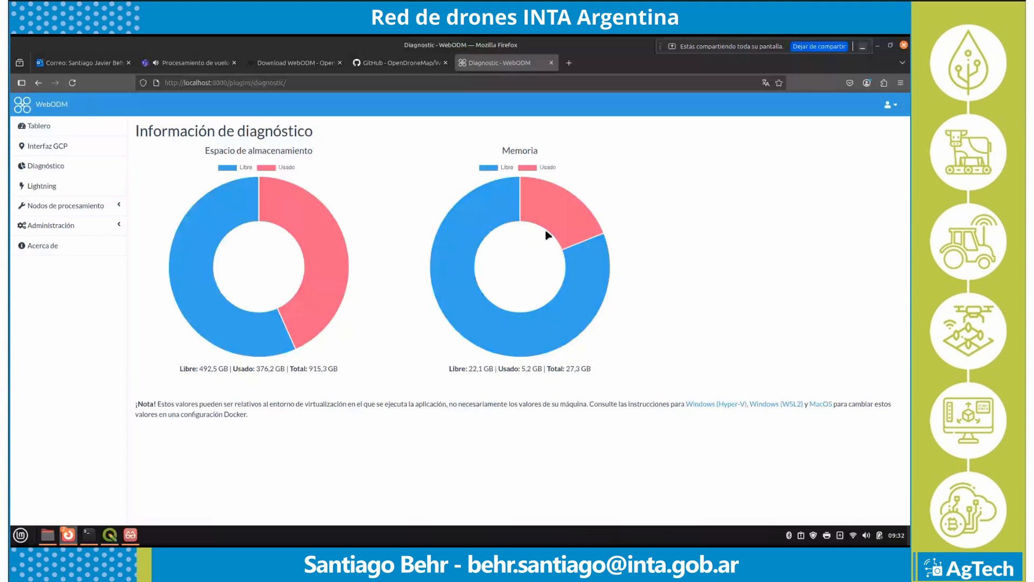
mouse_move(547, 211)
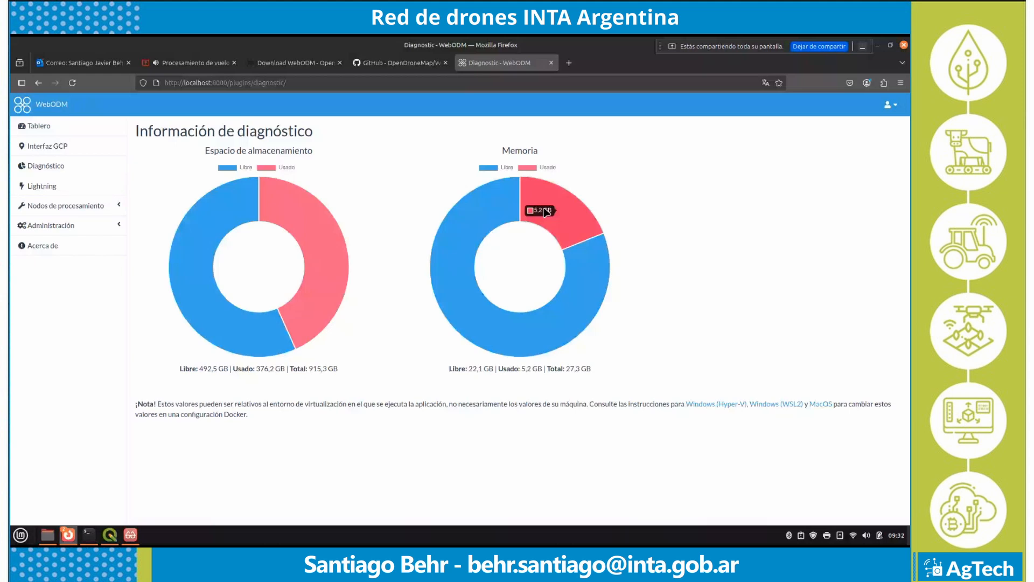
mouse_move(511, 334)
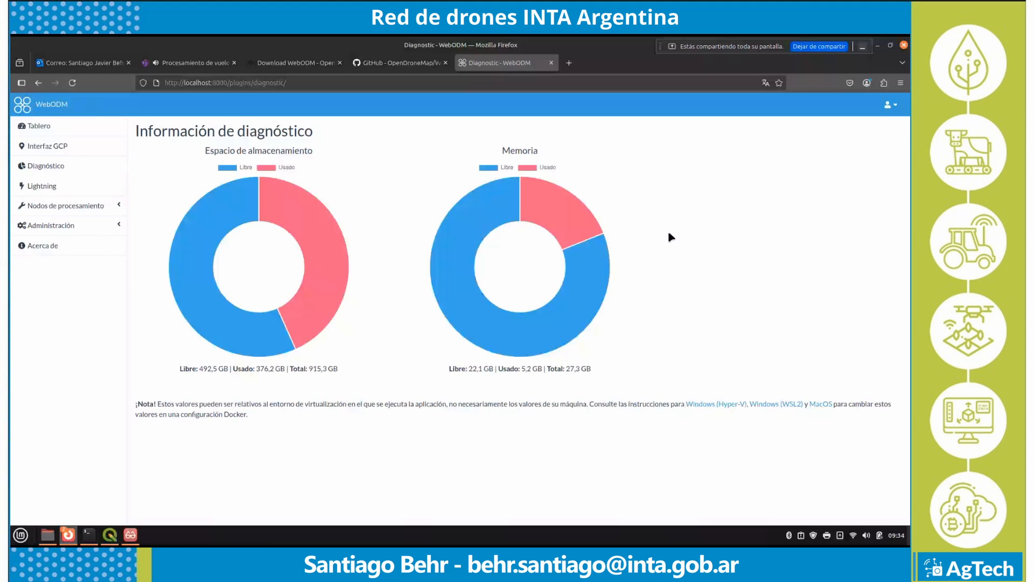
Step: Look through the Lightning page, the processing nodes and the administration section, and return to the project dashboard
left_click(48, 187)
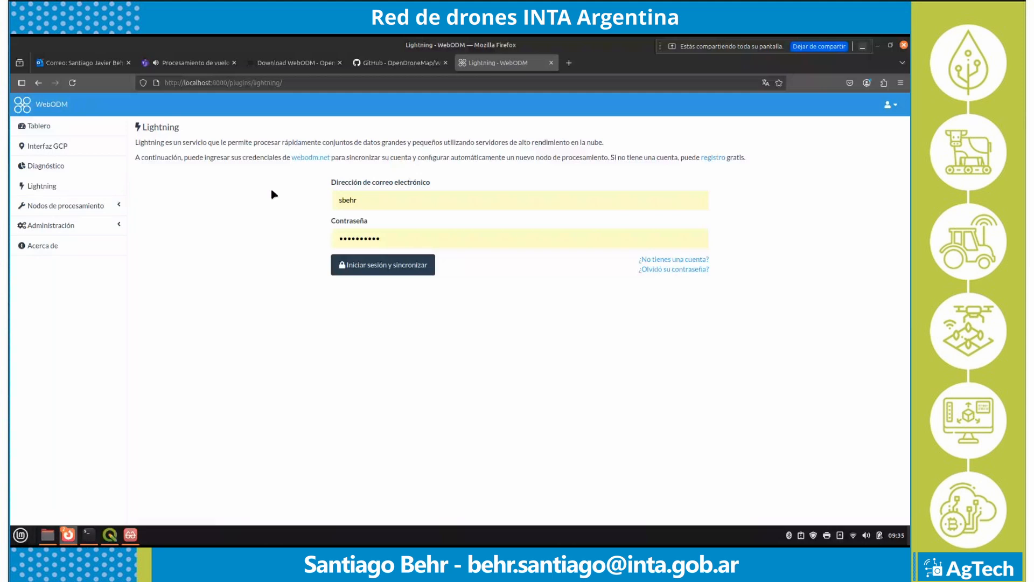
left_click(78, 207)
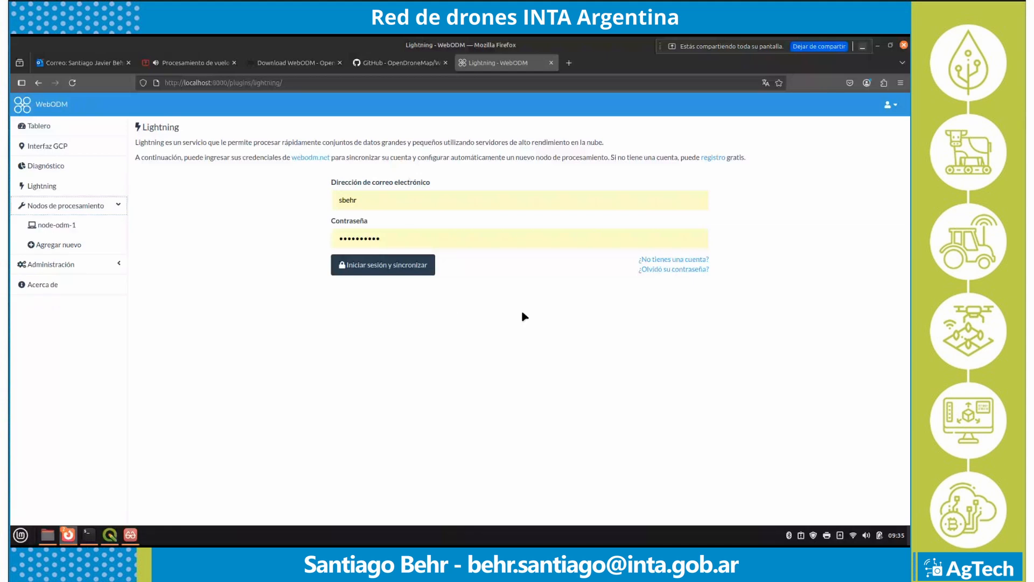
left_click(76, 267)
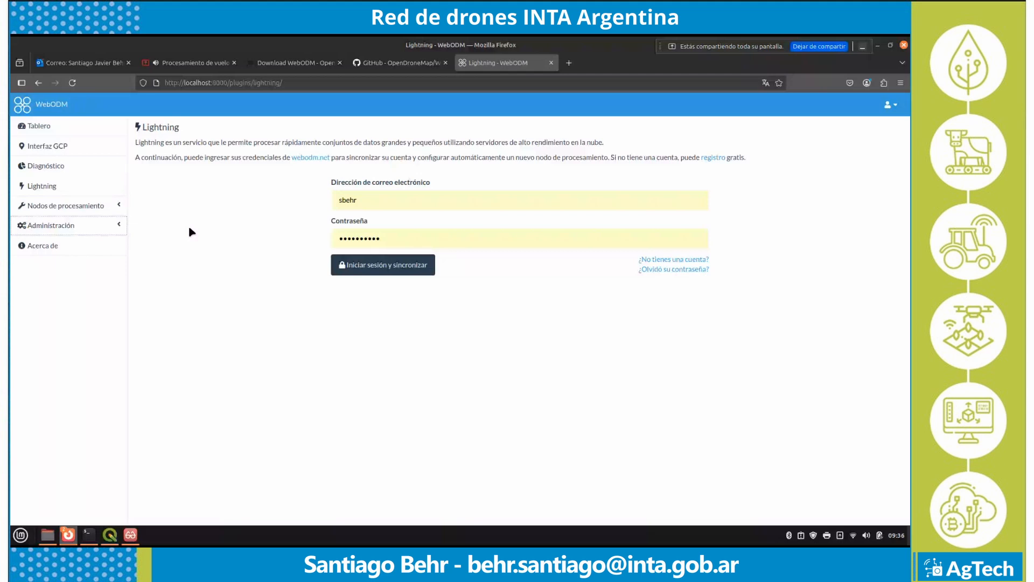
left_click(94, 129)
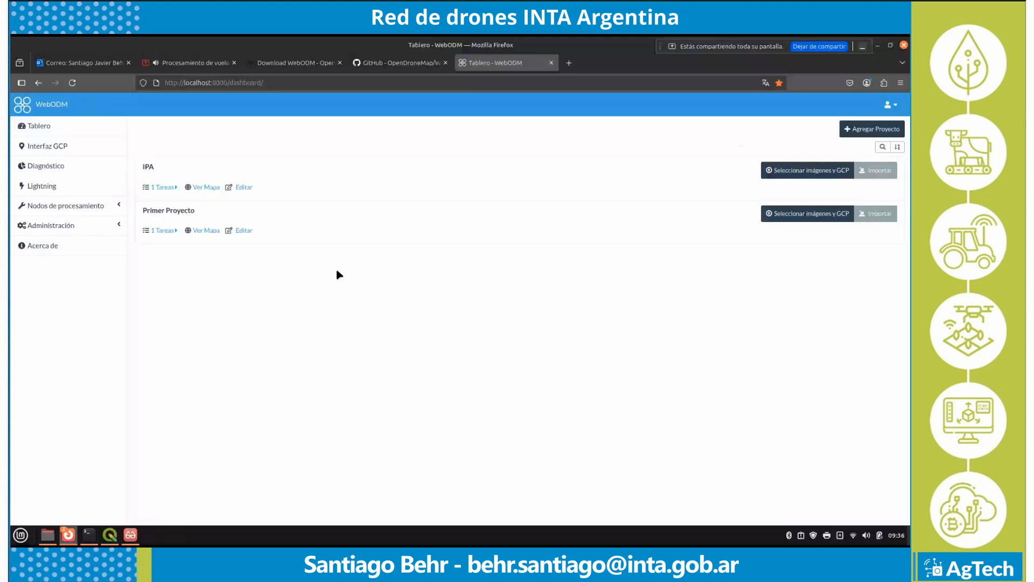
Step: Create a new project named Drones INTA
left_click(860, 133)
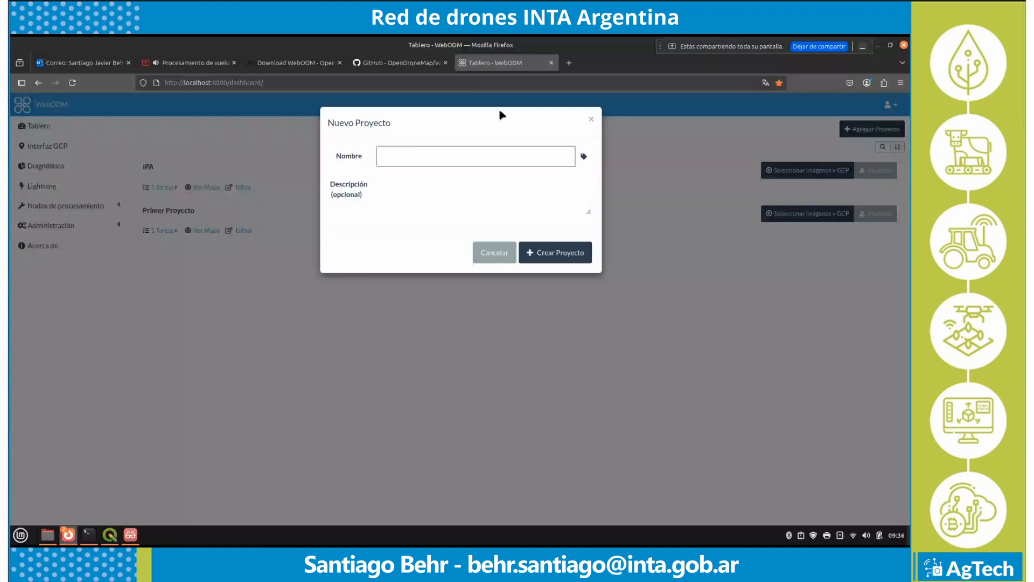
type("Drones INTA")
key("Return")
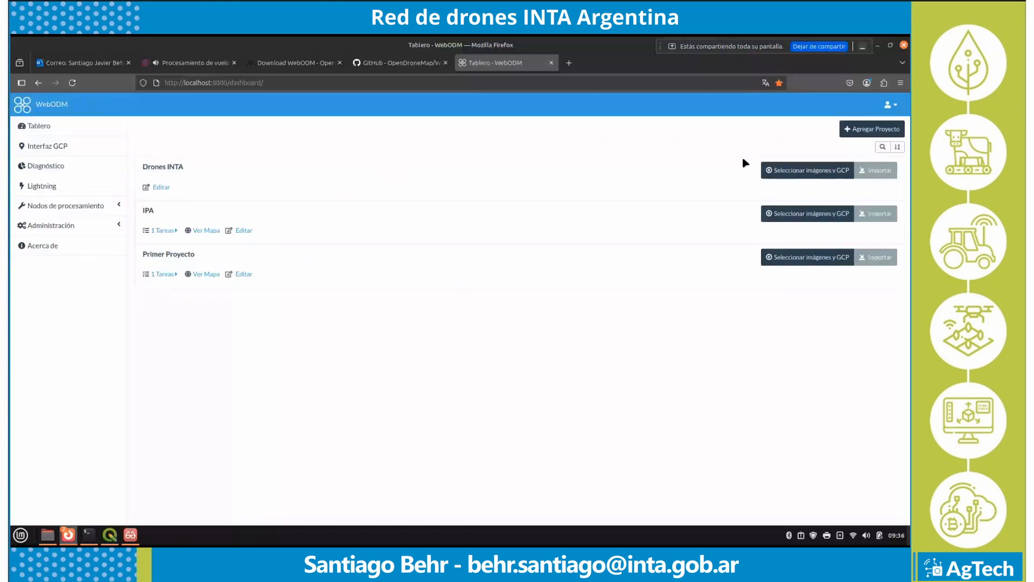
Step: Load all the IMG .tif images from the ODM/0004SET/000 folder into the Drones INTA project
left_click(843, 172)
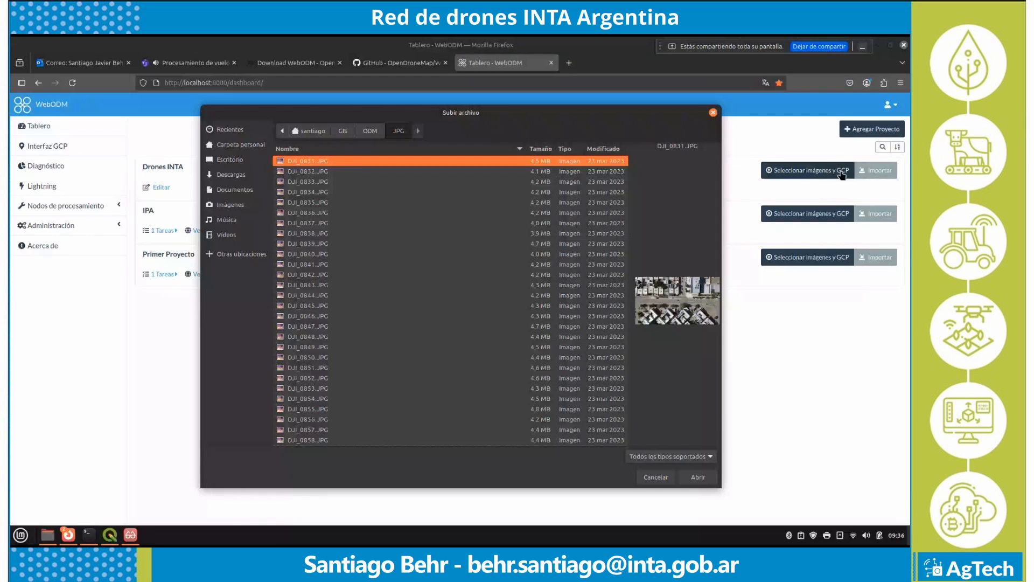
left_click(370, 131)
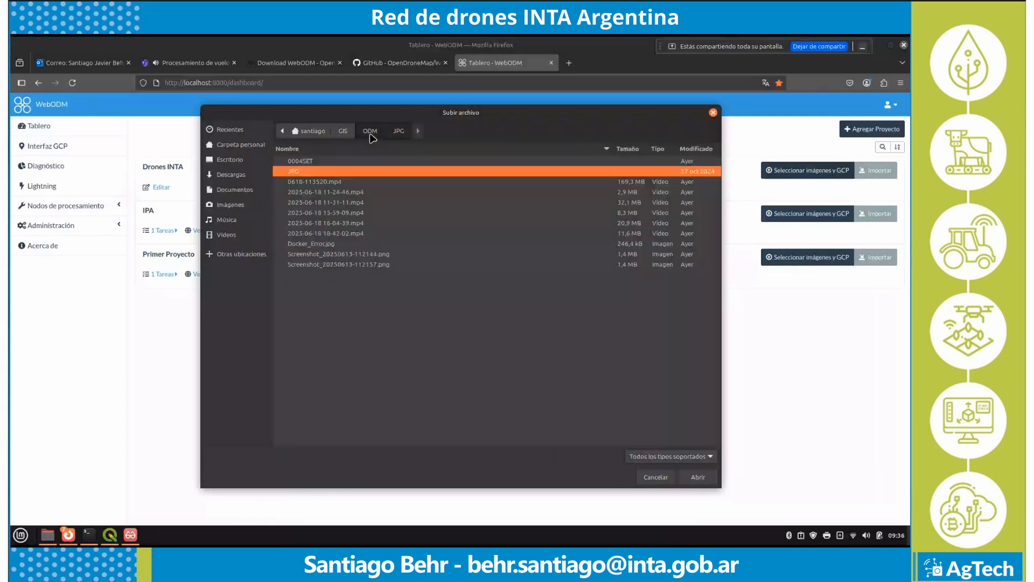
double_click(301, 161)
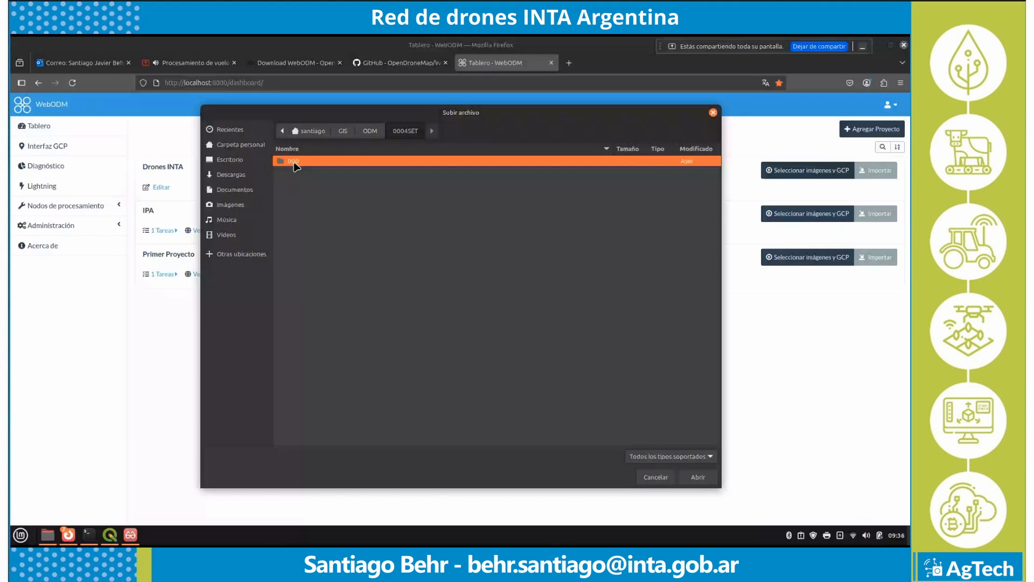
double_click(294, 162)
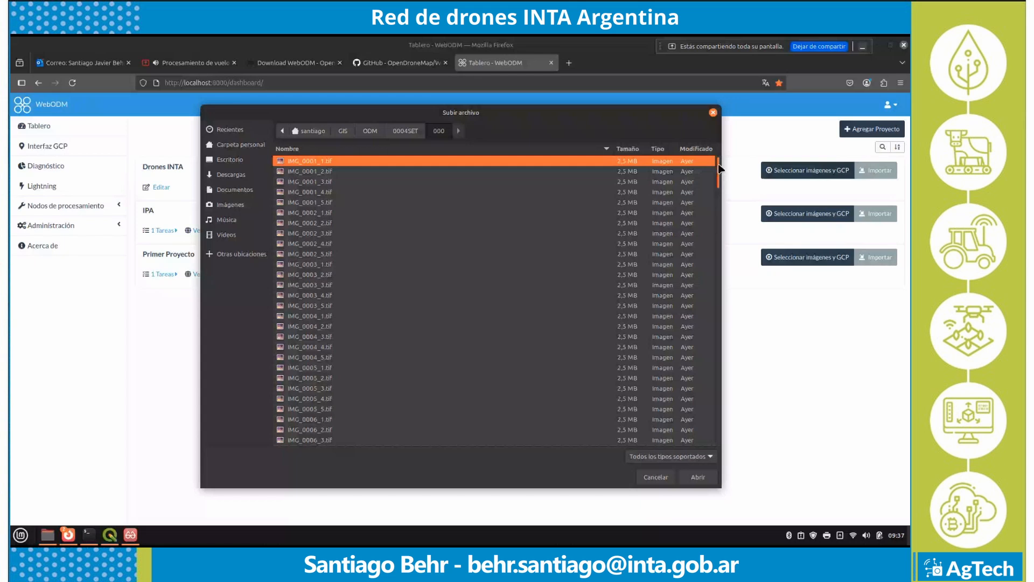
scroll(720, 168, "down", 1)
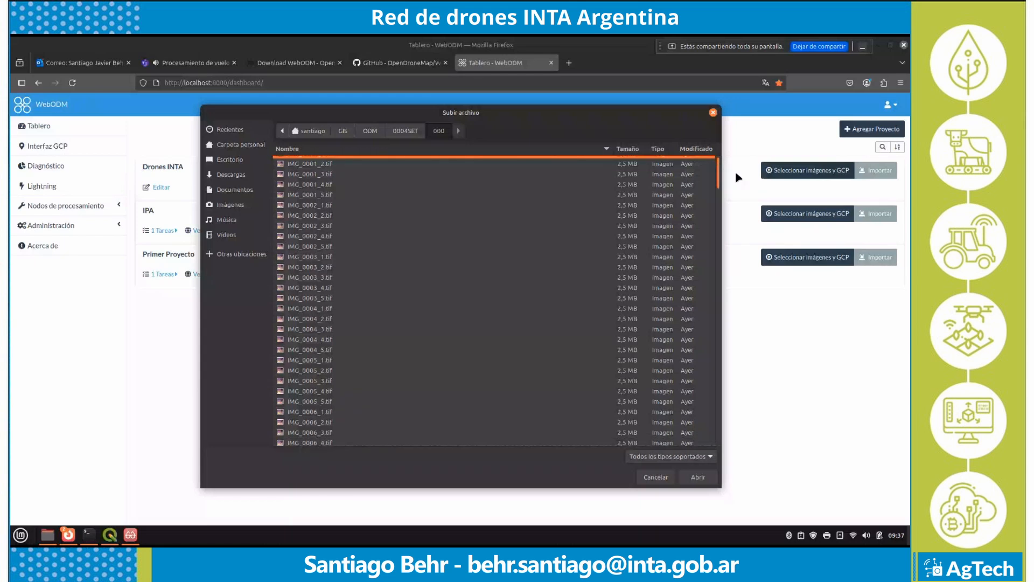
left_click_drag(738, 177, 343, 445)
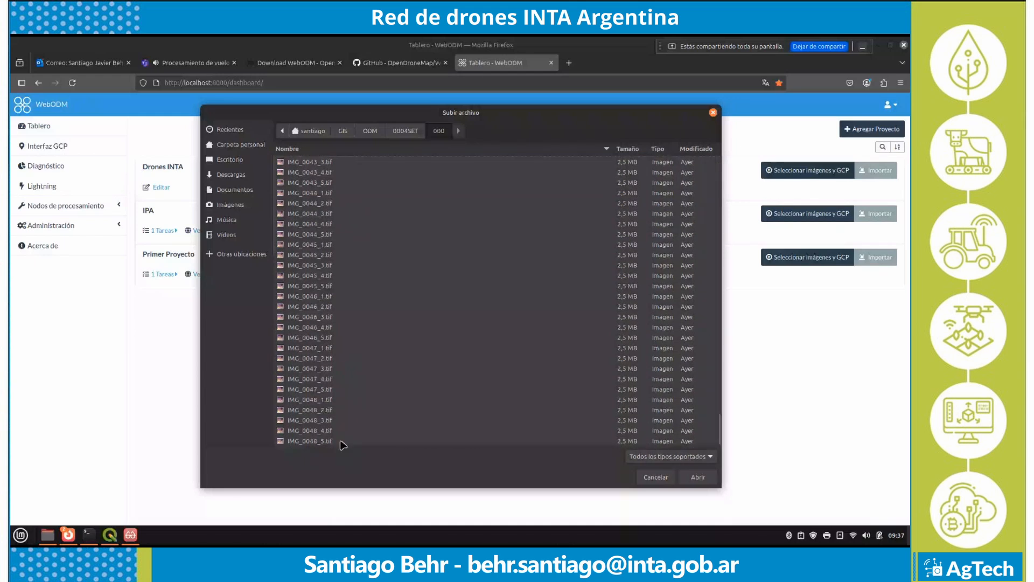
key("ctrl+a")
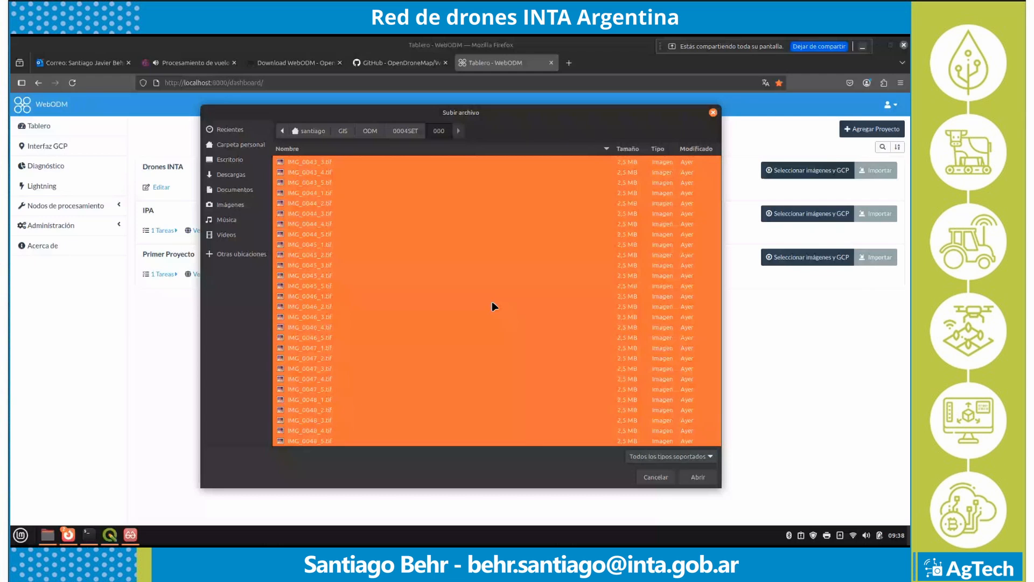
left_click(698, 478)
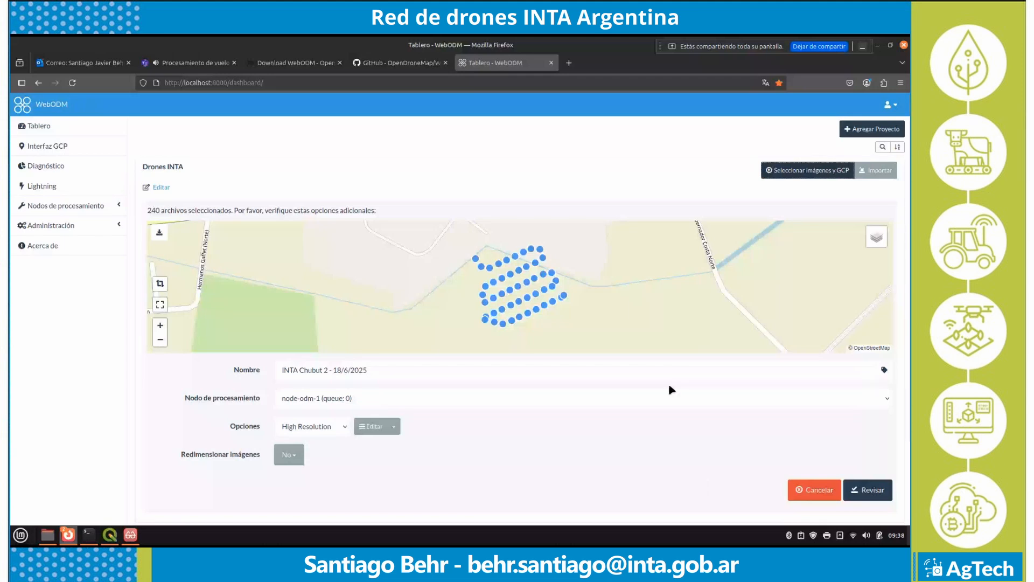
Step: Check the image positions on the task's preview map and download them as a CSV file
scroll(531, 292, "down", 2)
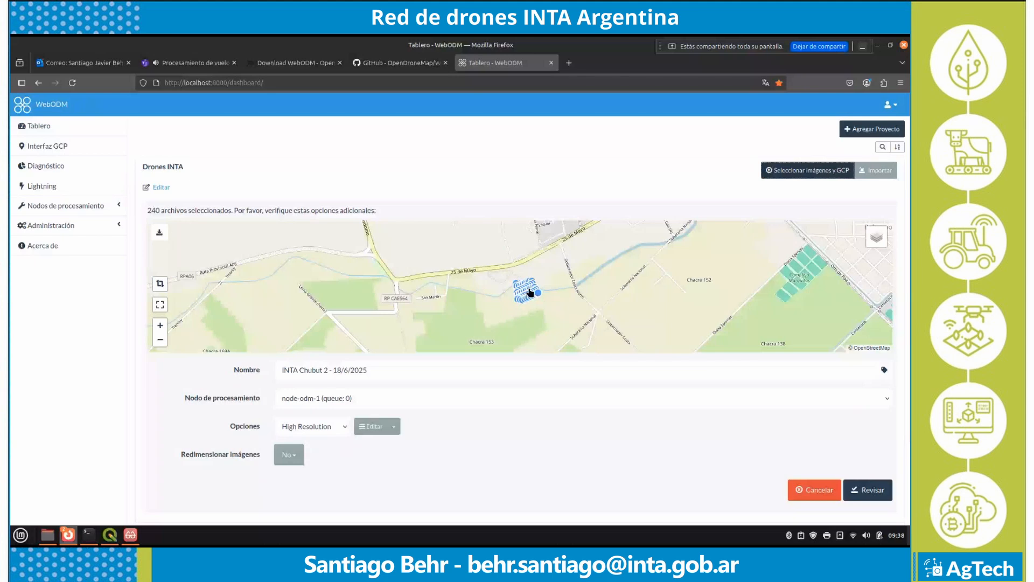
scroll(531, 292, "up", 2)
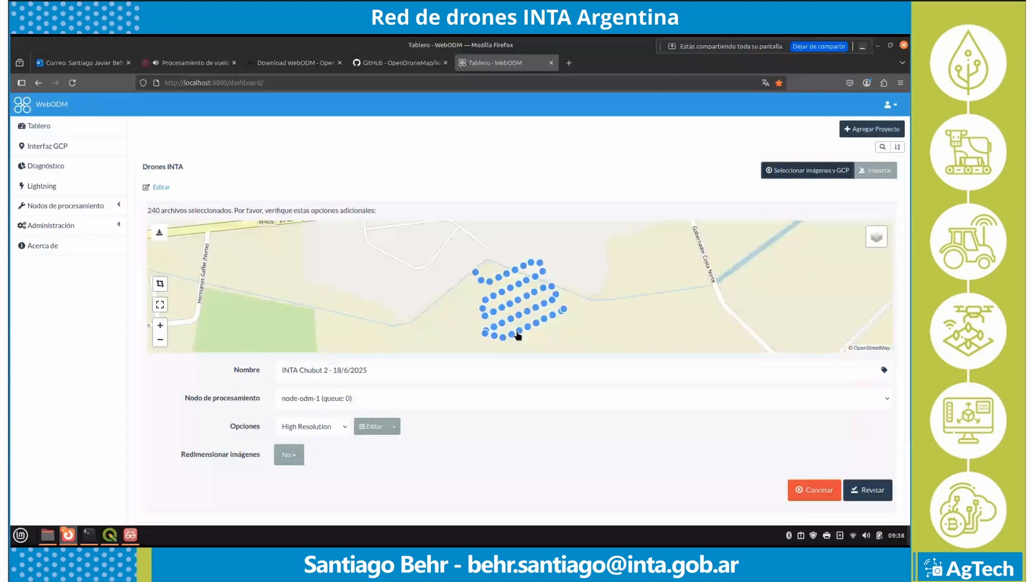
left_click_drag(623, 318, 623, 303)
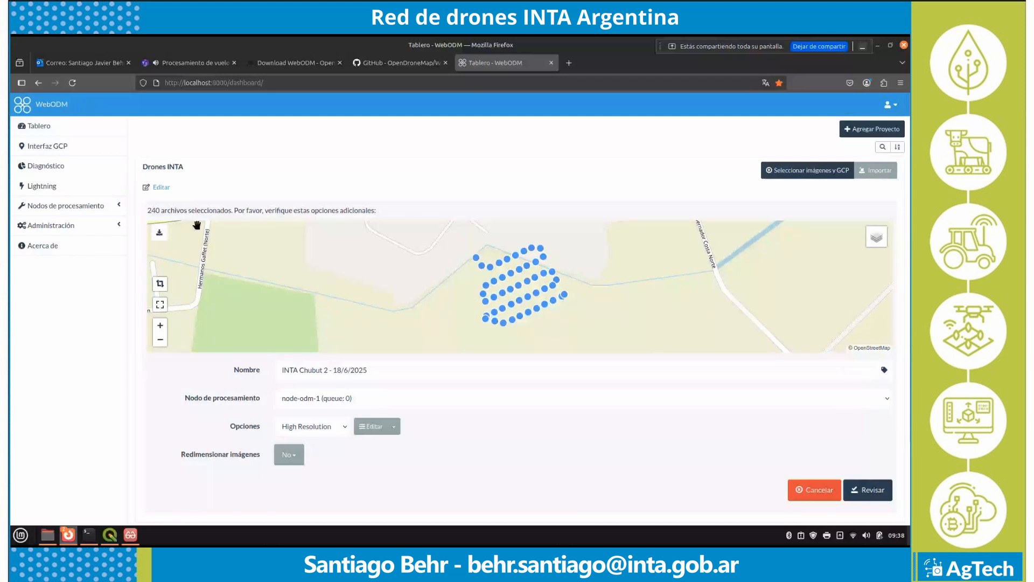
left_click(160, 234)
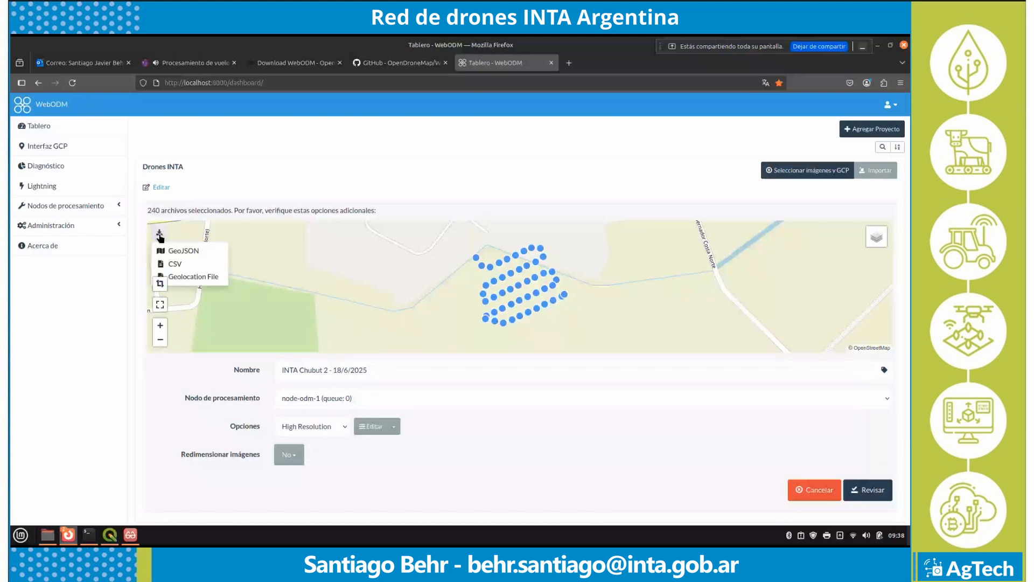
left_click(180, 264)
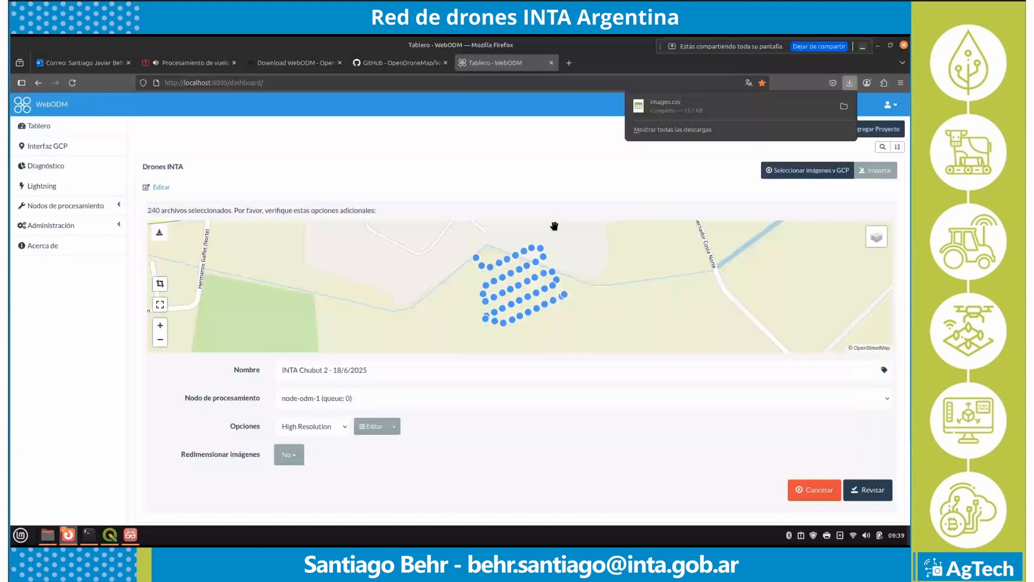
left_click(499, 153)
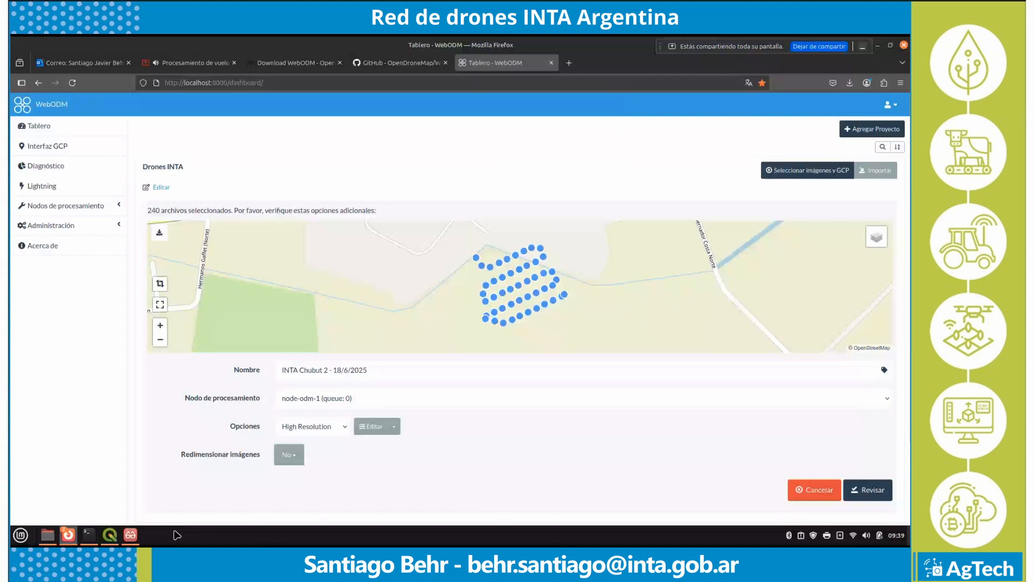
Step: Switch to QGIS and choose images.csv from the Descargas folder as a delimited text source
mouse_move(112, 537)
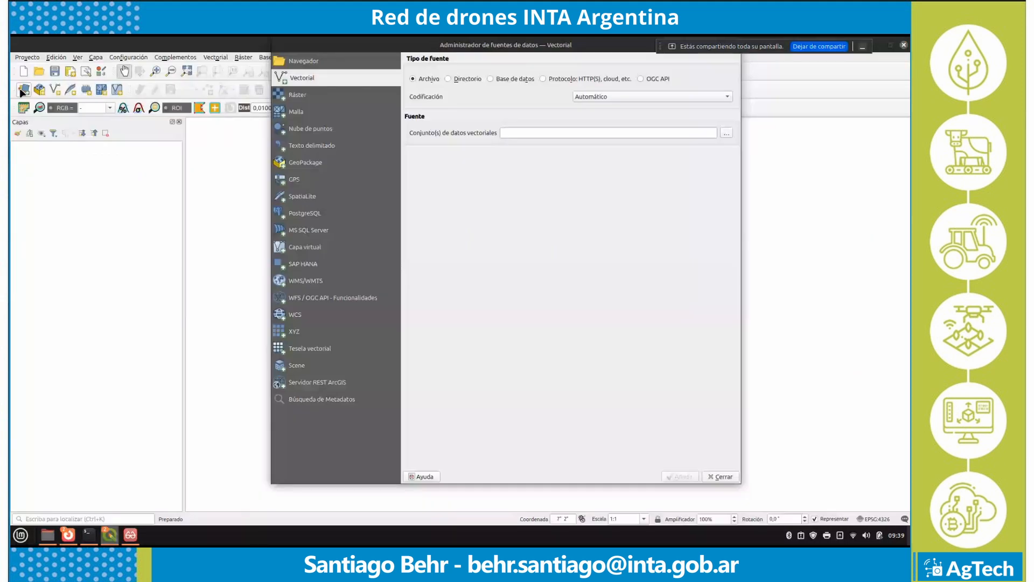
left_click(311, 145)
left_click_drag(608, 47, 556, 61)
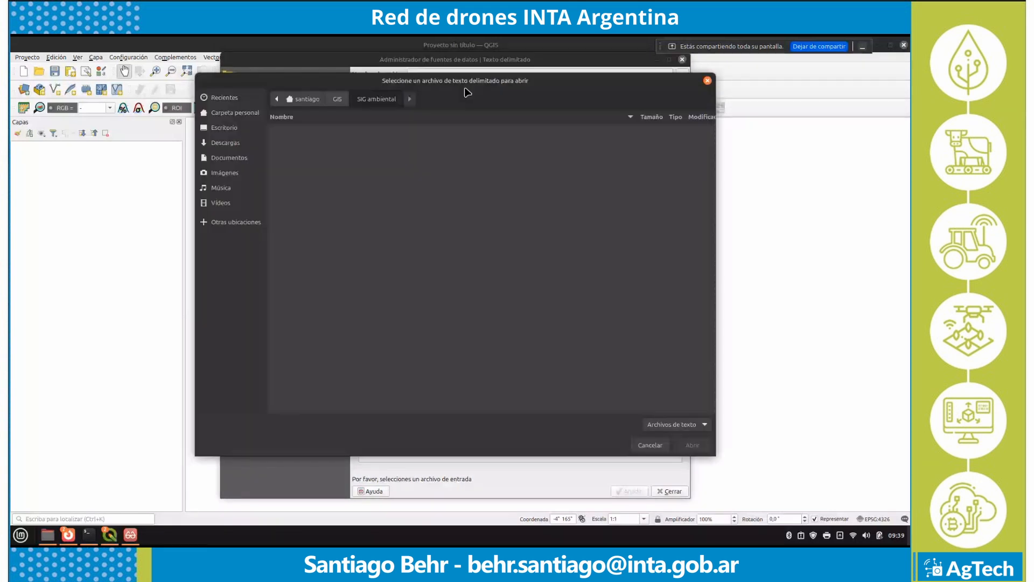
left_click(227, 143)
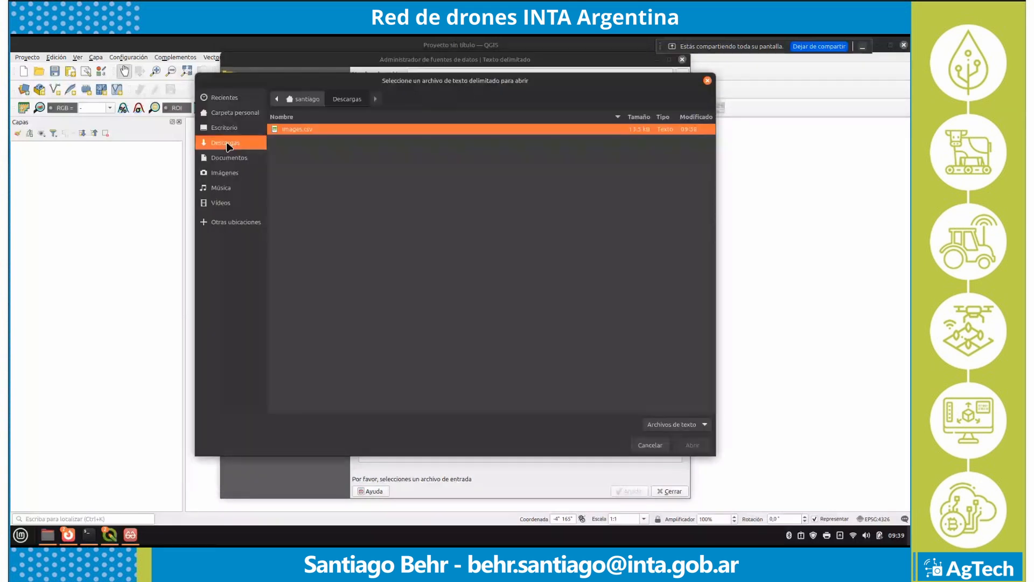
double_click(305, 131)
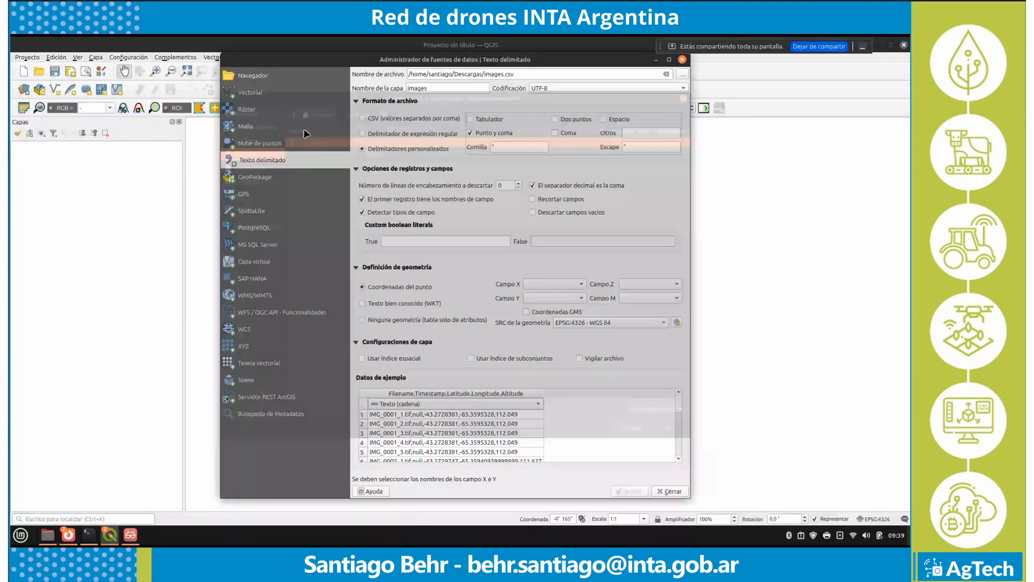
Step: Set comma instead of semicolon as the delimiter, check the sample records, and add the images point layer
left_click(470, 133)
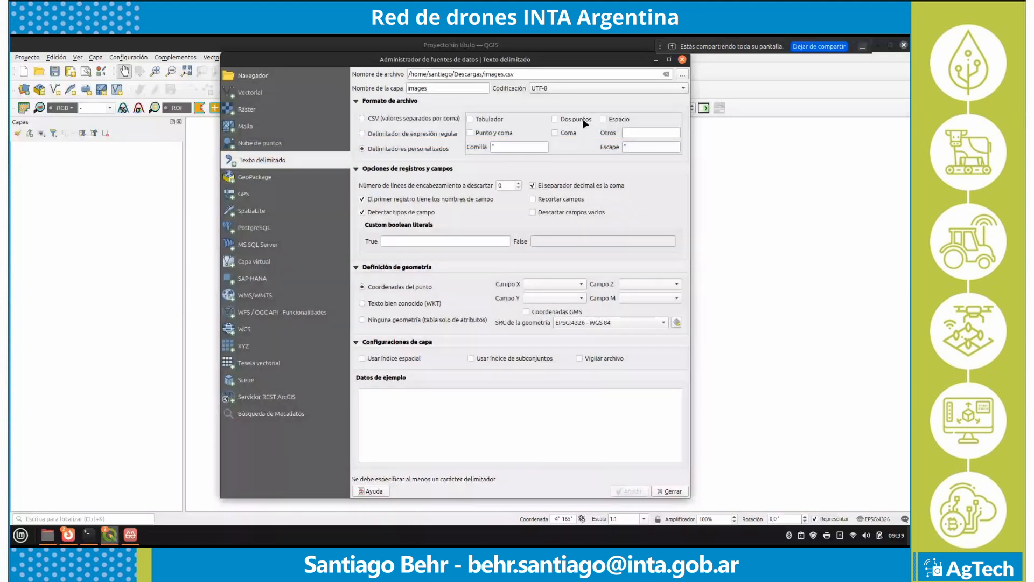
left_click(568, 133)
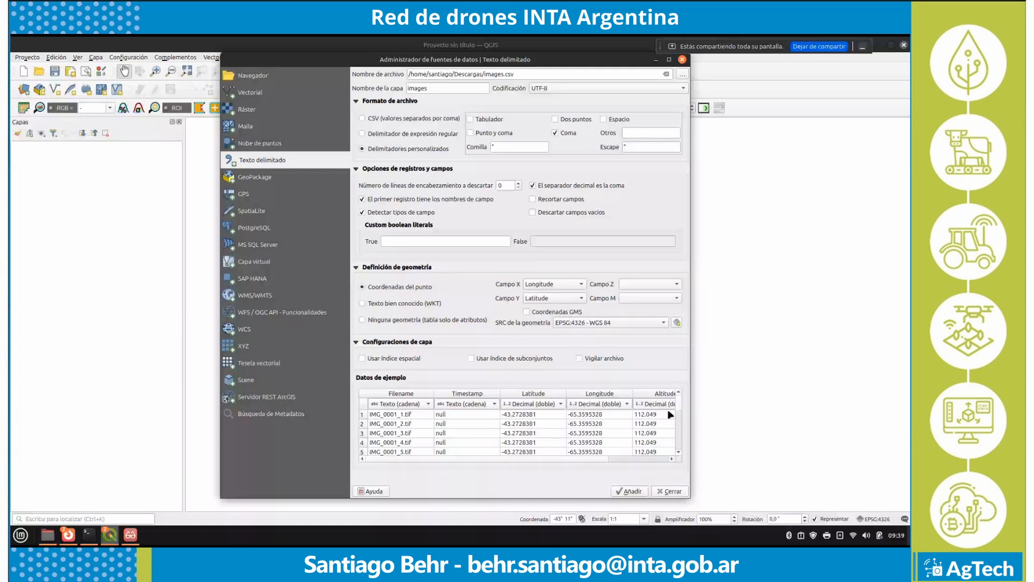
scroll(670, 414, "down", 1)
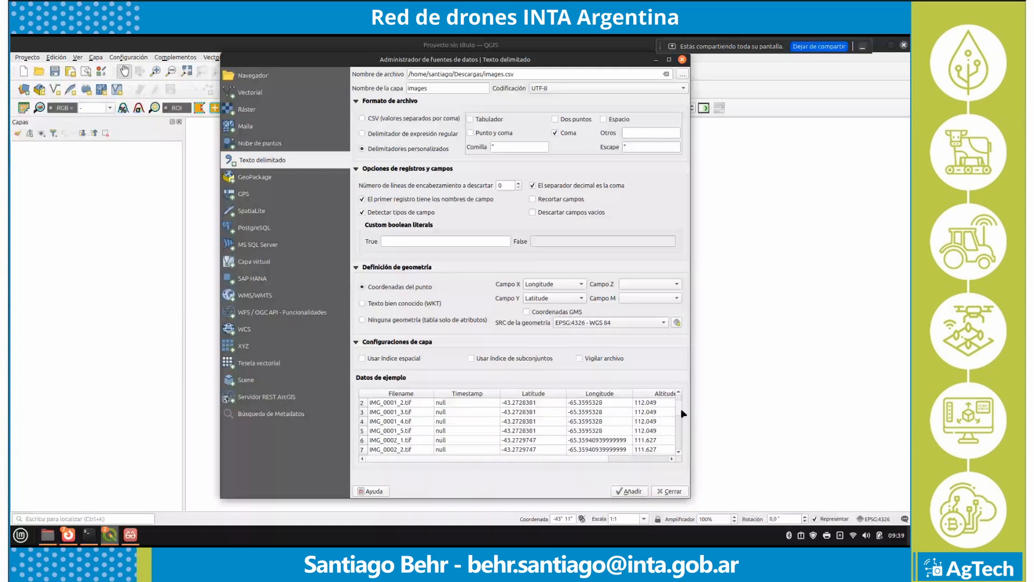
scroll(681, 408, "up", 1)
scroll(680, 400, "down", 3)
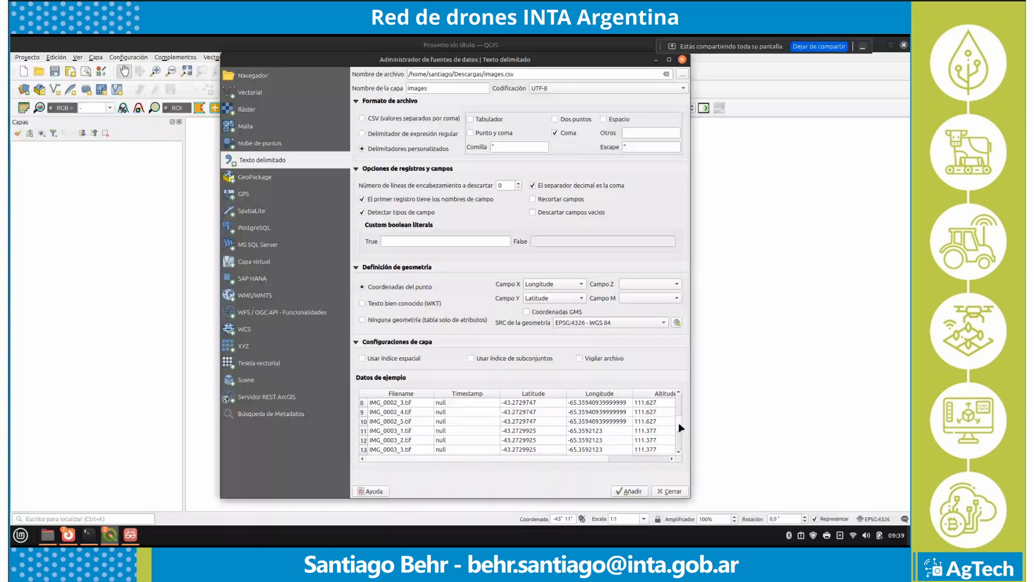
scroll(678, 423, "up", 3)
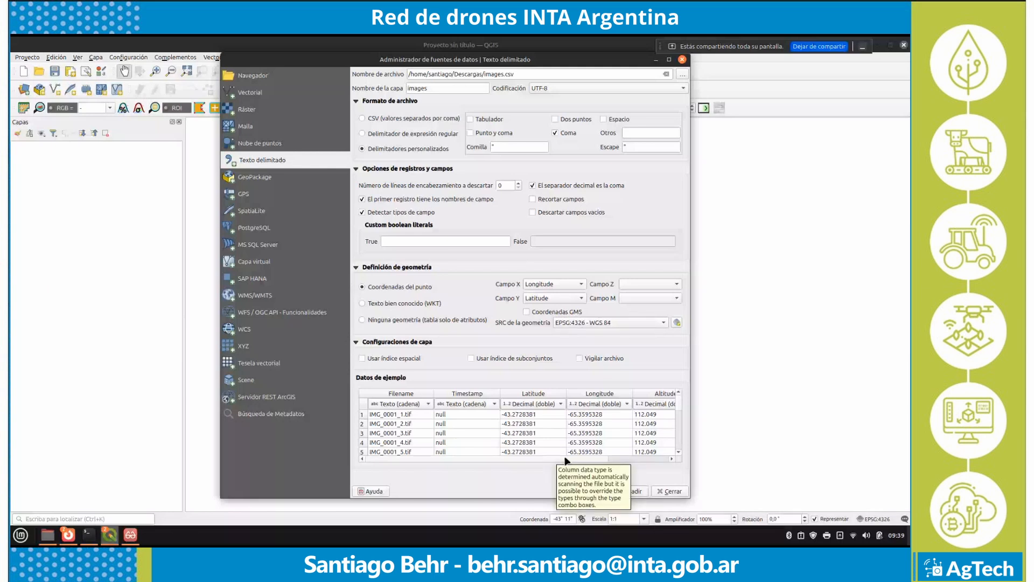
left_click(629, 491)
left_click(669, 491)
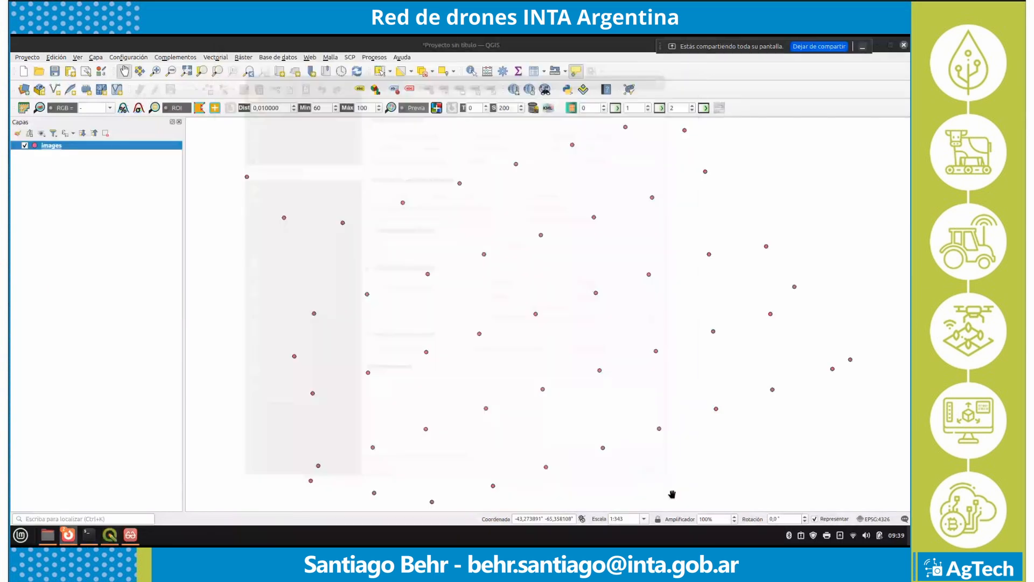
Step: Add the Google Satellite basemap from QuickMapServices beneath the image points
scroll(588, 356, "down", 1)
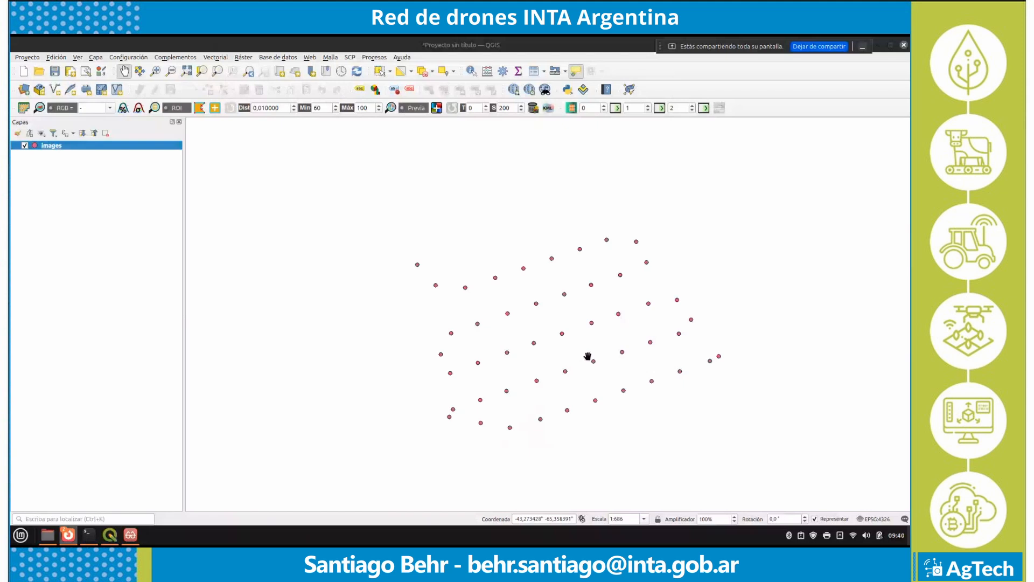
mouse_move(494, 301)
left_mouse_down()
mouse_move(574, 338)
mouse_move(486, 285)
left_mouse_up()
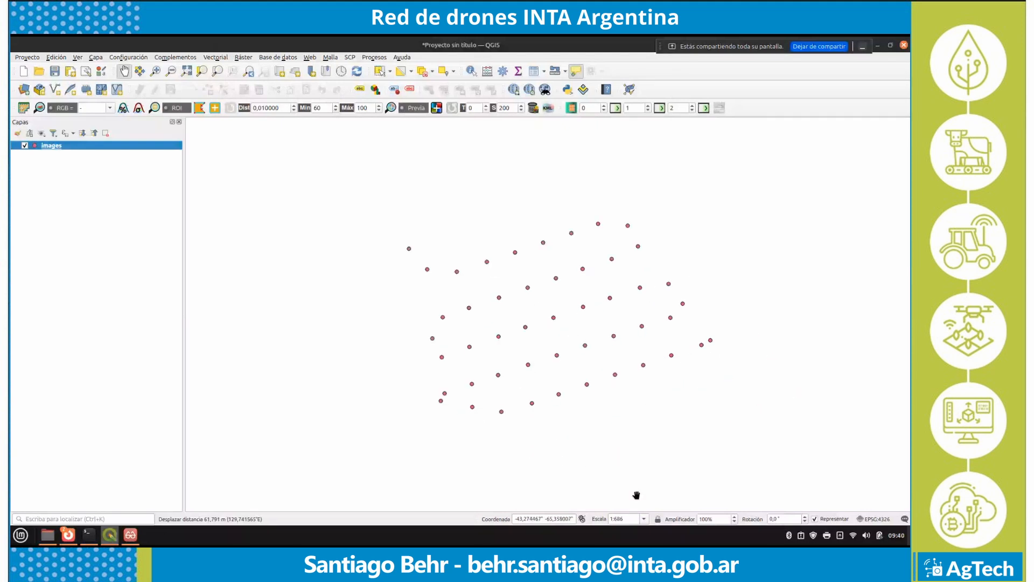
left_click(310, 58)
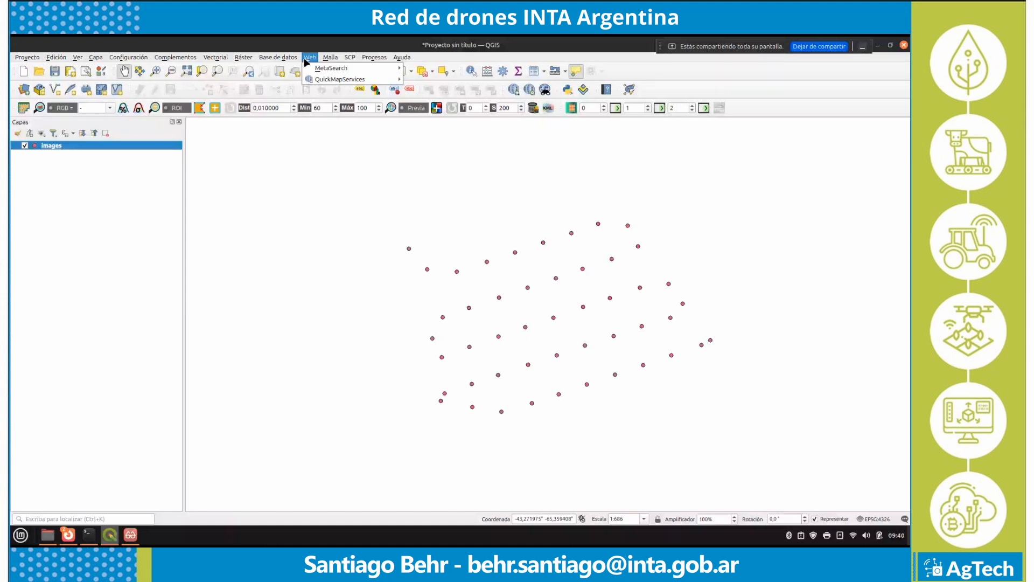
mouse_move(350, 79)
mouse_move(452, 136)
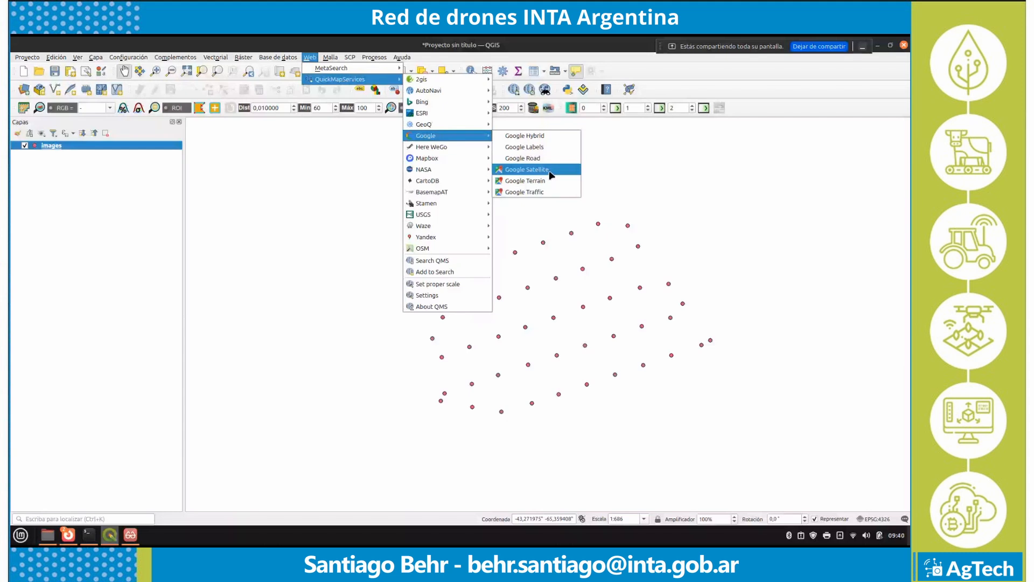
left_click(549, 170)
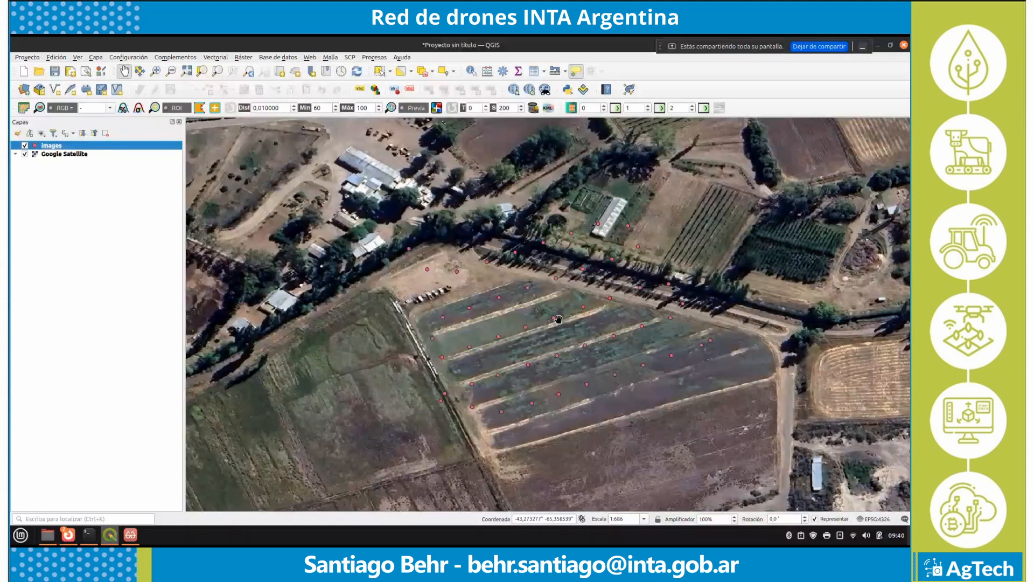
Step: Change the images layer's symbol to diamond red and view the points over the field
double_click(114, 145)
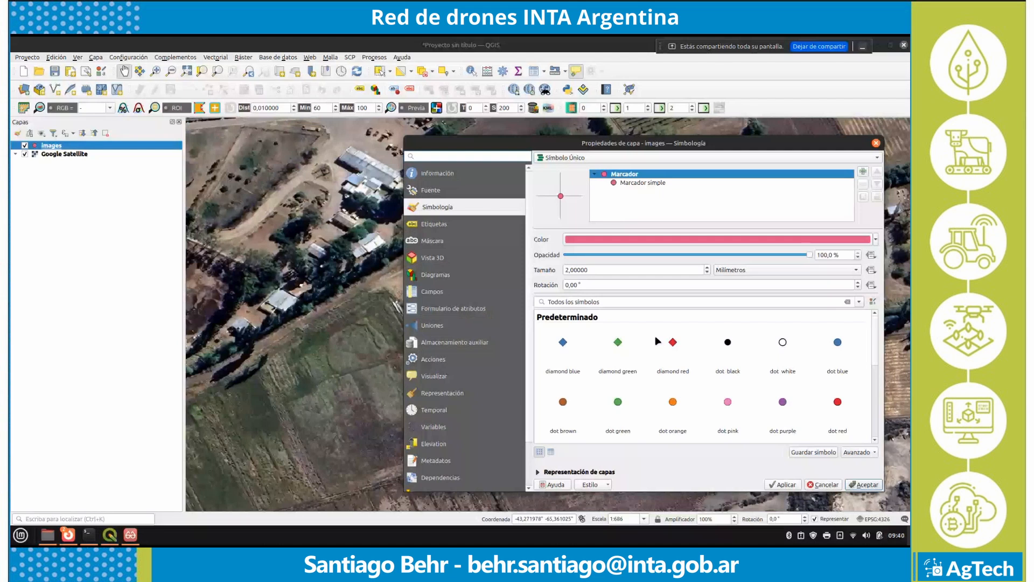
left_click(668, 345)
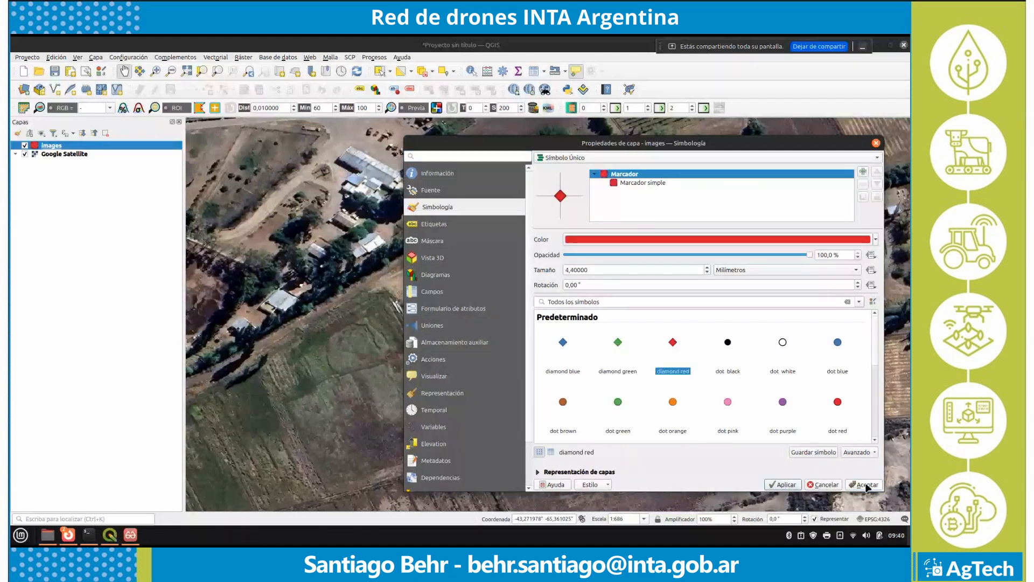
left_click(866, 485)
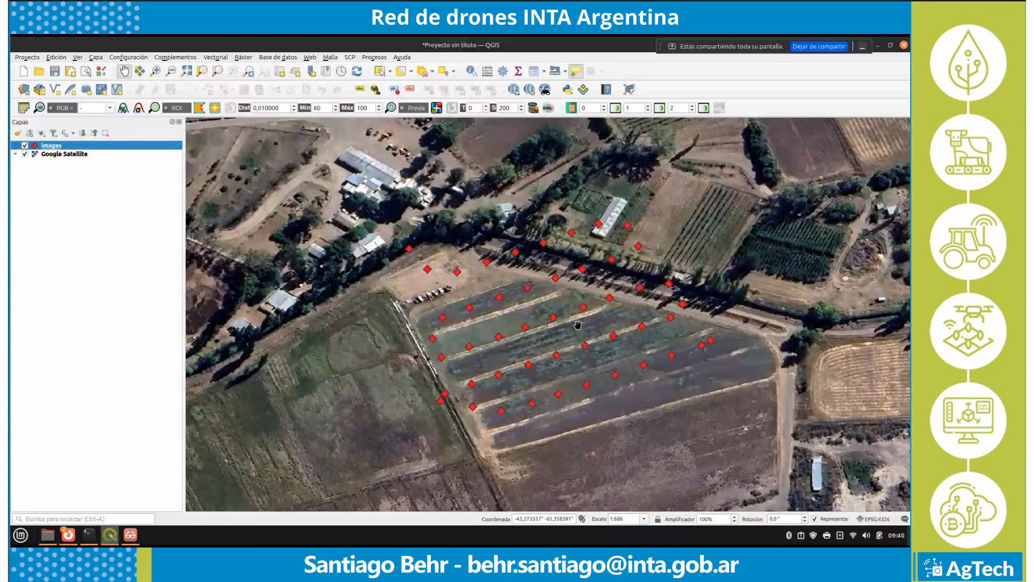
left_click_drag(577, 325, 556, 301)
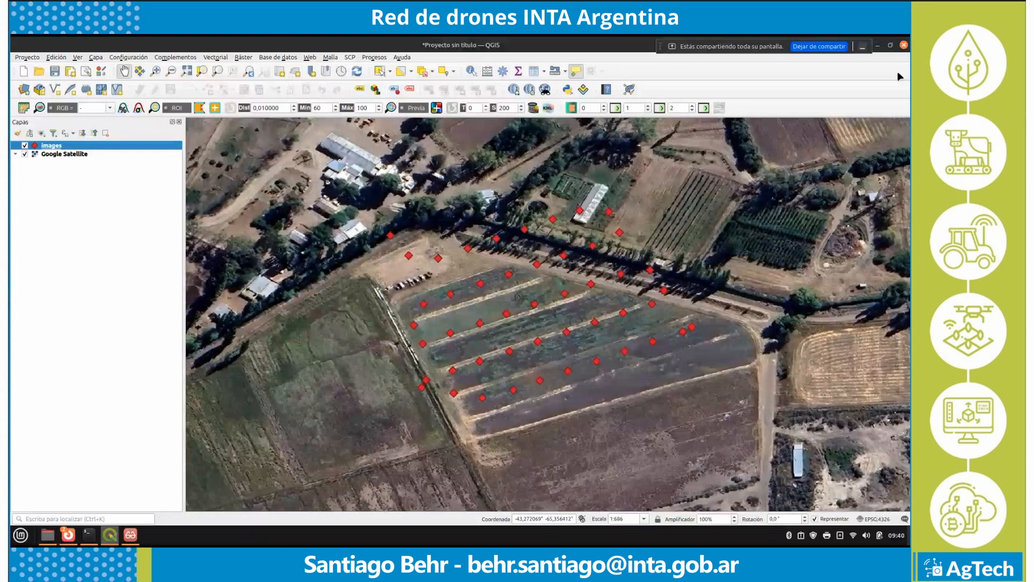
Step: Switch from QGIS back to WebODM in the browser and rename the new task as INTA
left_click_drag(851, 47, 790, 46)
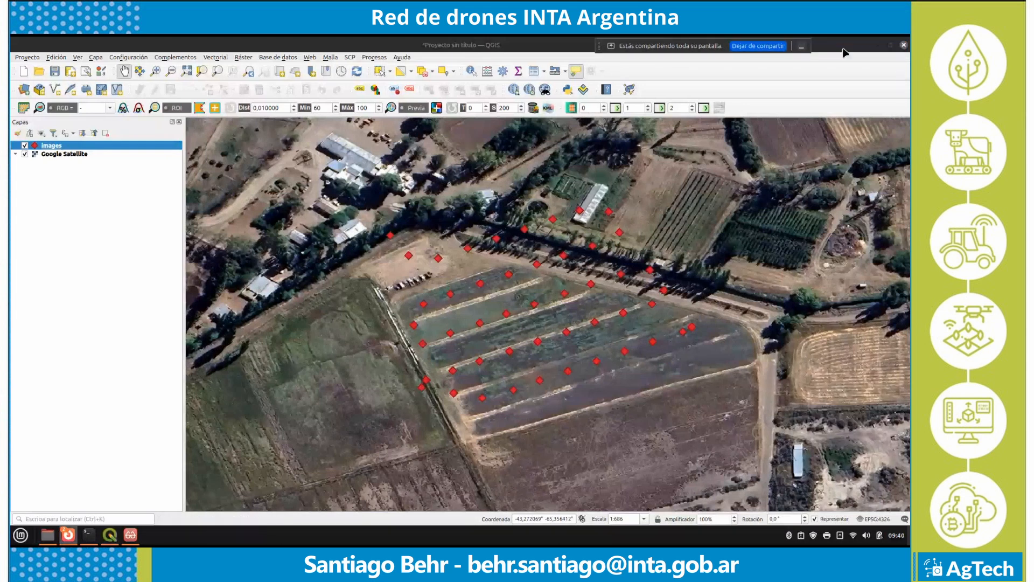
left_click(878, 46)
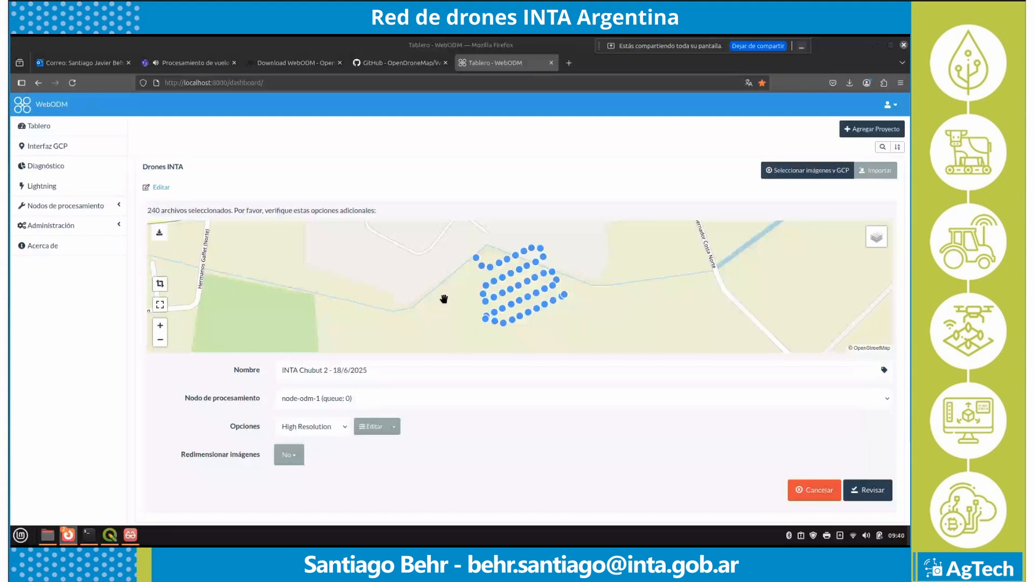
triple_click(275, 370)
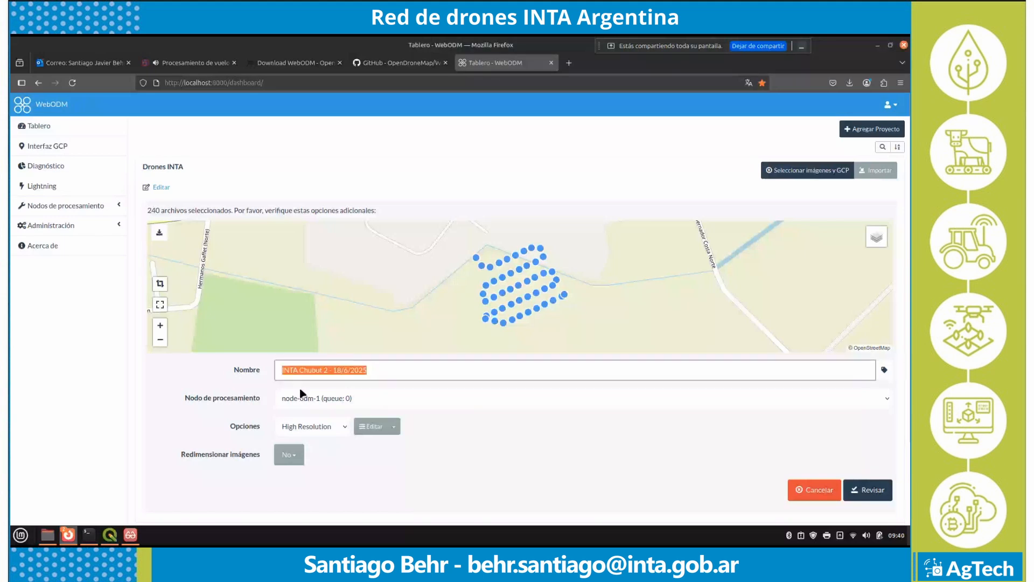
type("INTA")
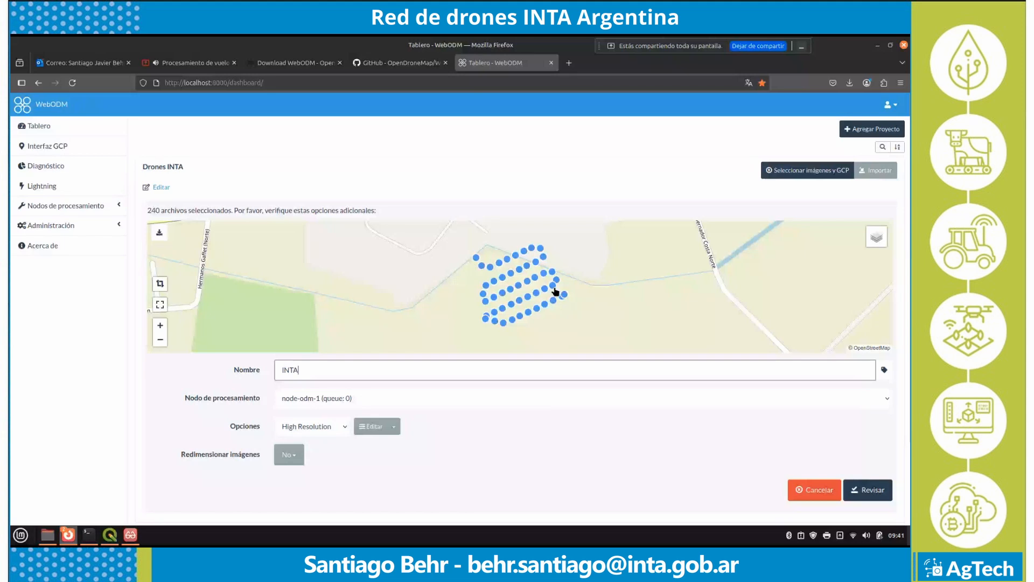
Step: Try the Por defecto processing preset and set the task's options to Multispectral instead
left_click(313, 427)
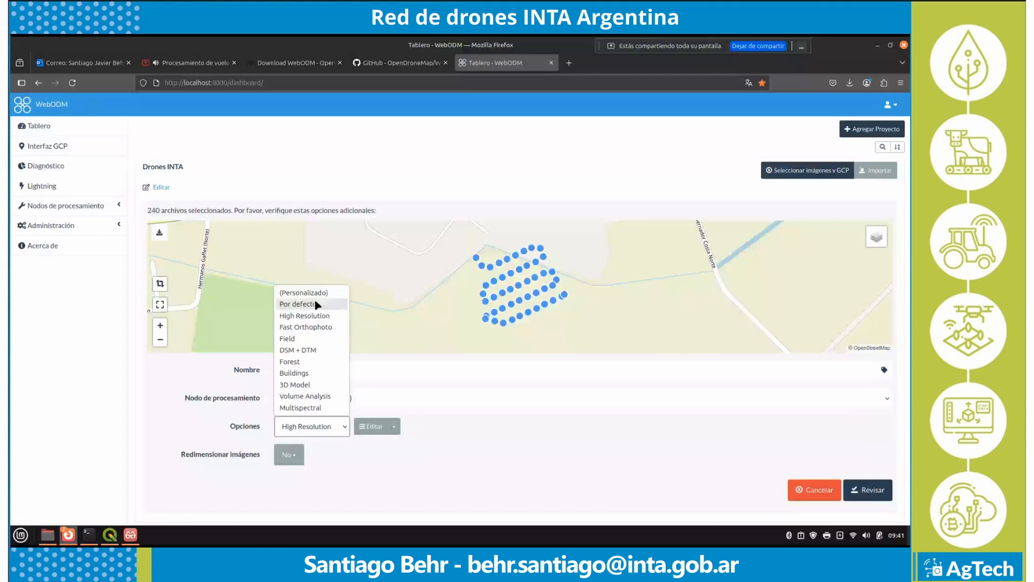
left_click(318, 305)
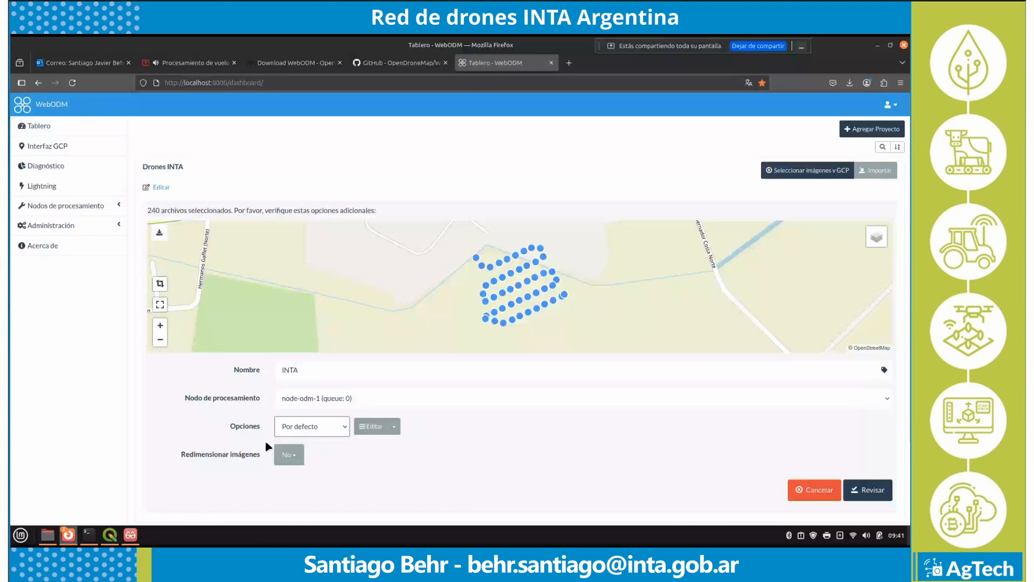
left_click(328, 428)
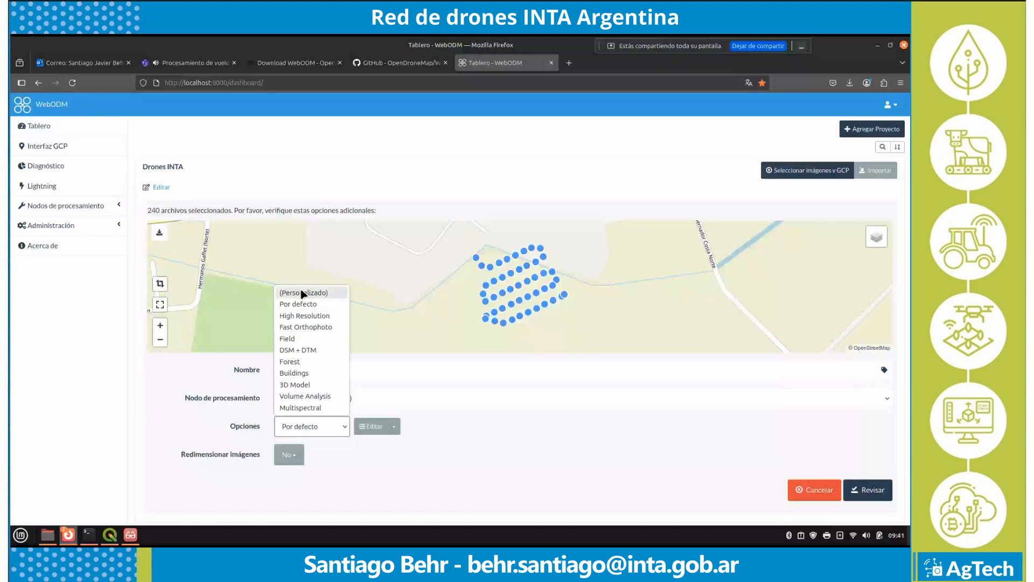
left_click(300, 408)
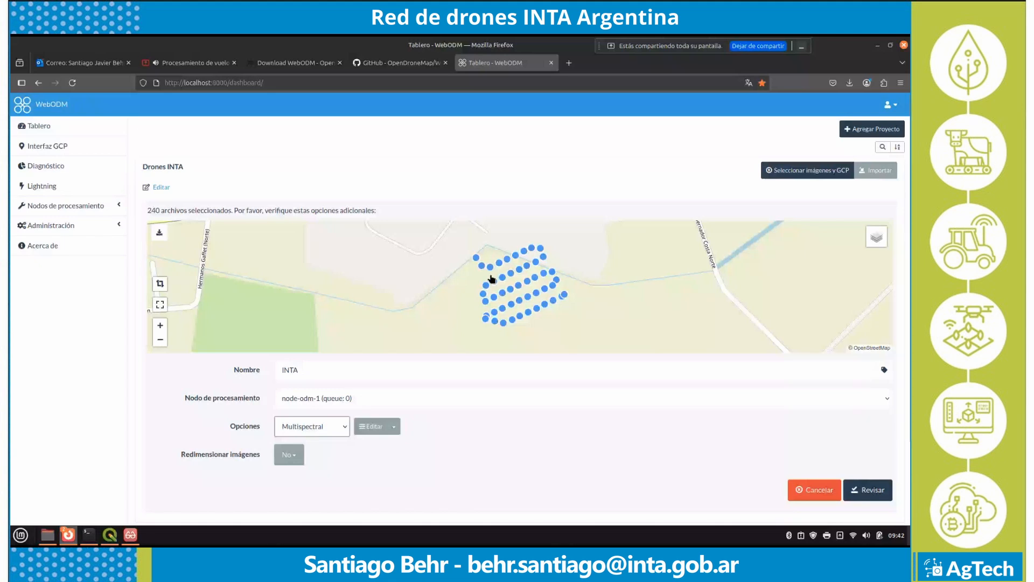
Step: Open the Multispectral preset's task options for editing and enable both the dsm and dtm surface models
left_click(372, 428)
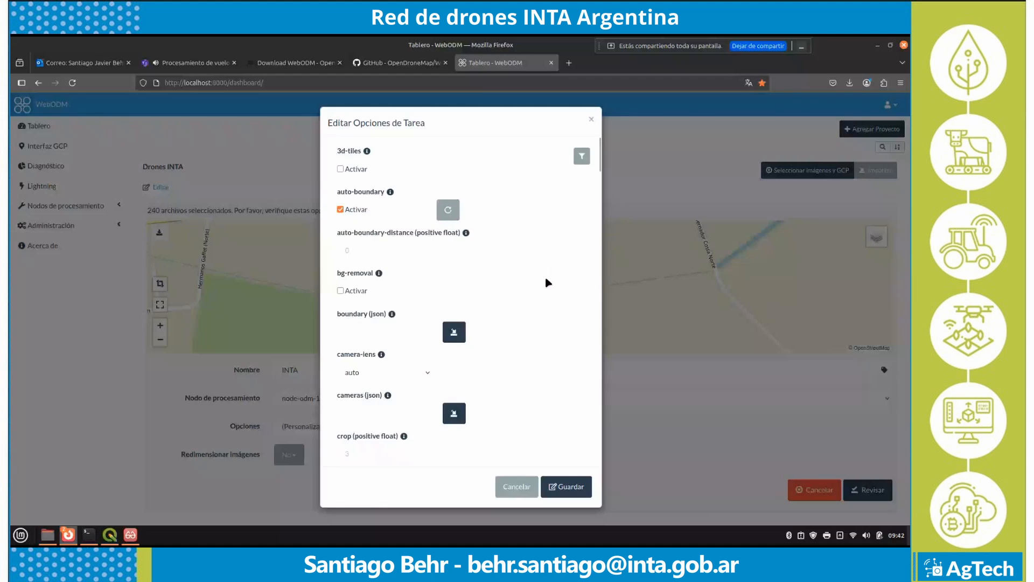
scroll(548, 282, "down", 5)
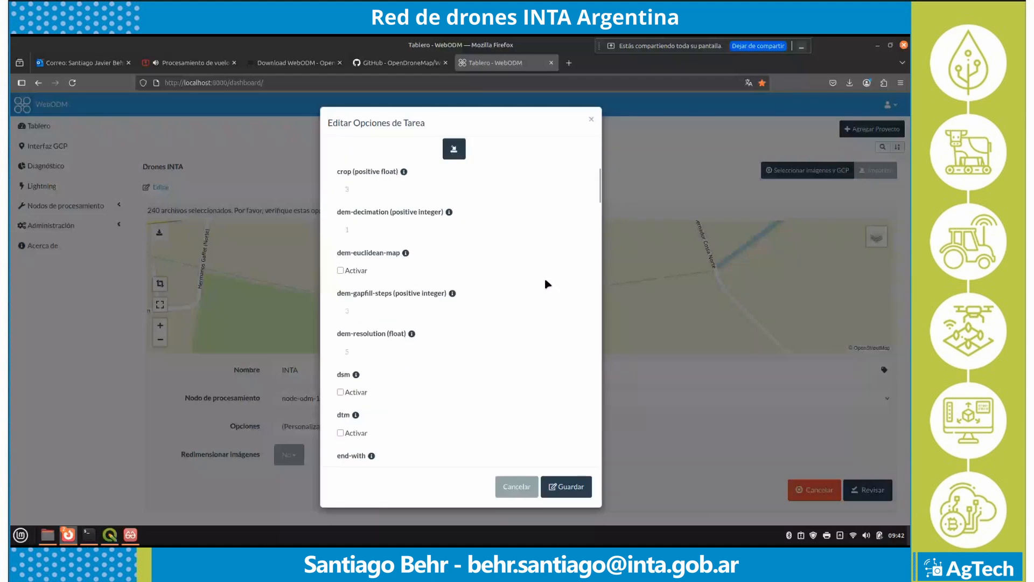
scroll(397, 283, "down", 2)
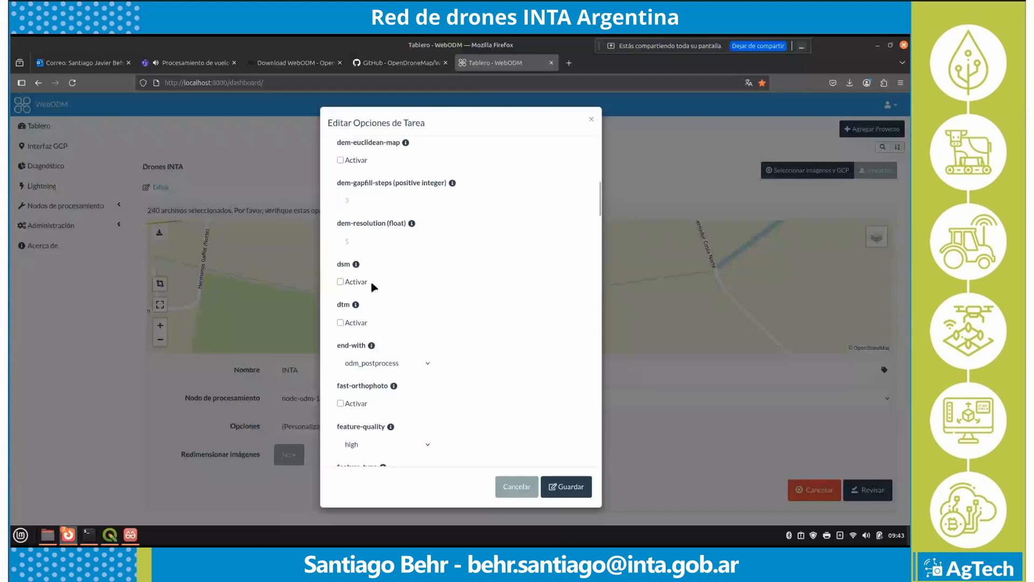
mouse_move(413, 226)
mouse_move(356, 264)
left_click(343, 282)
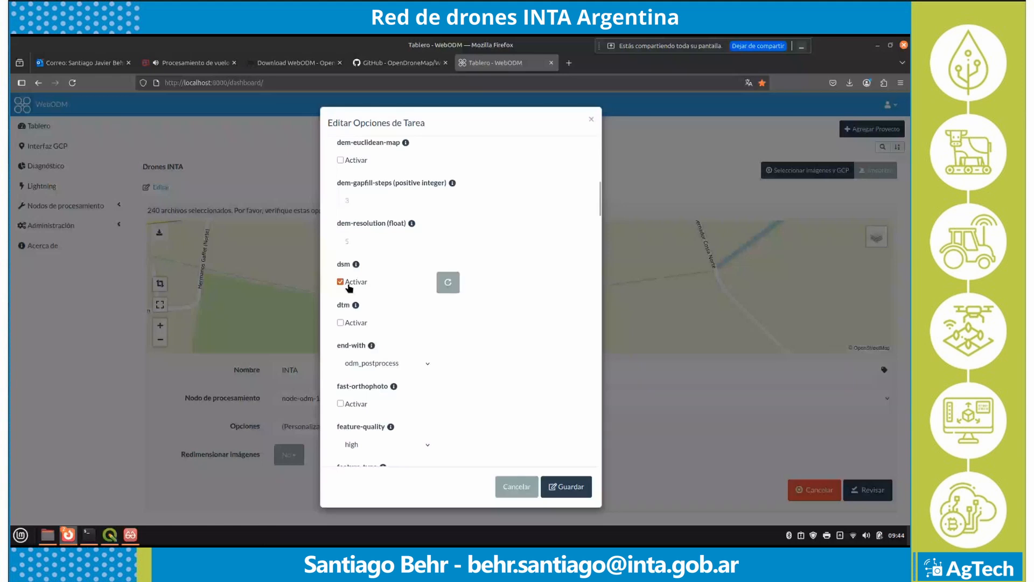
mouse_move(355, 306)
left_click(341, 323)
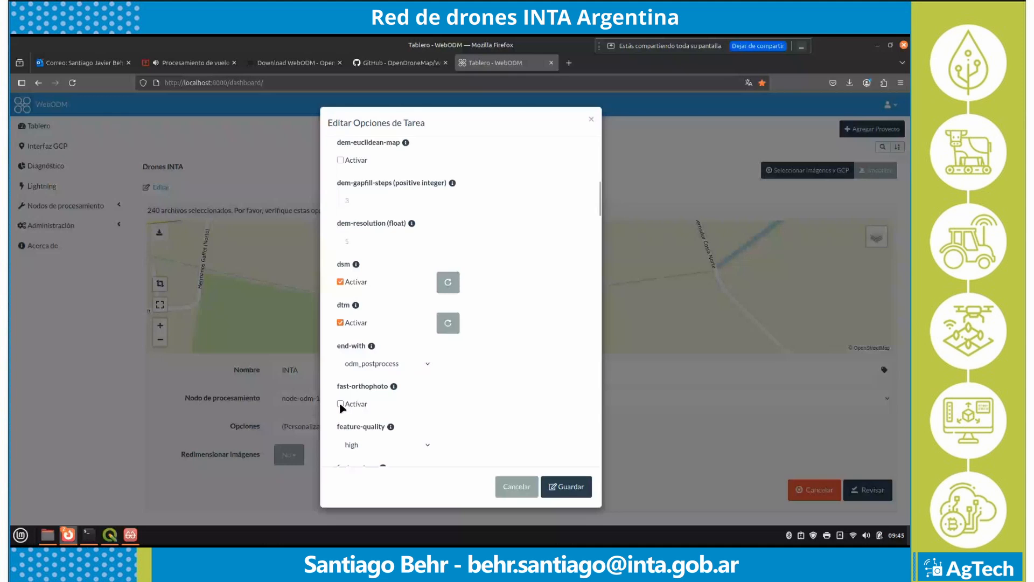
Step: Try the ignore-gsd option in the task options and switch it back off
scroll(386, 314, "down", 2)
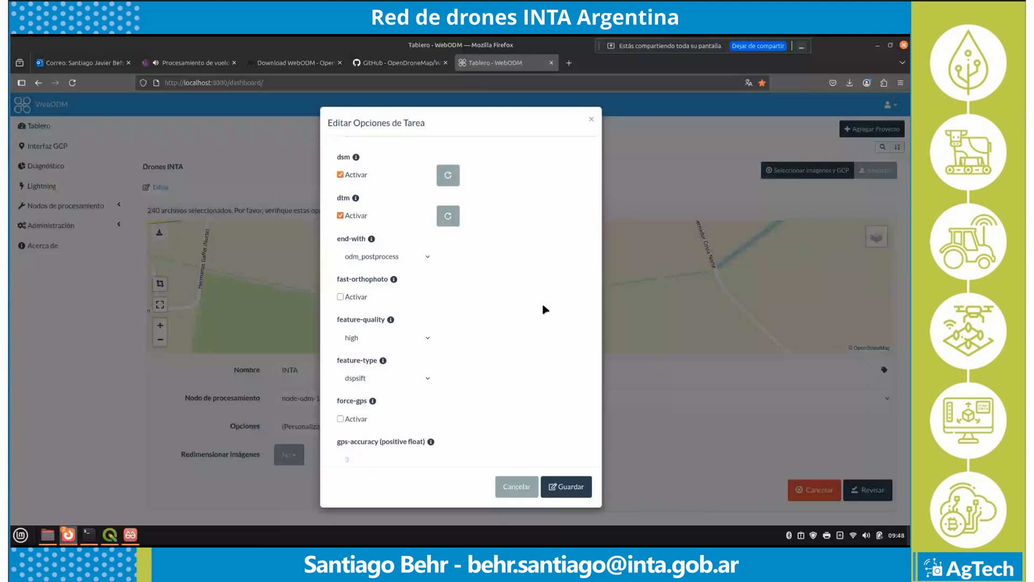
scroll(545, 309, "down", 3)
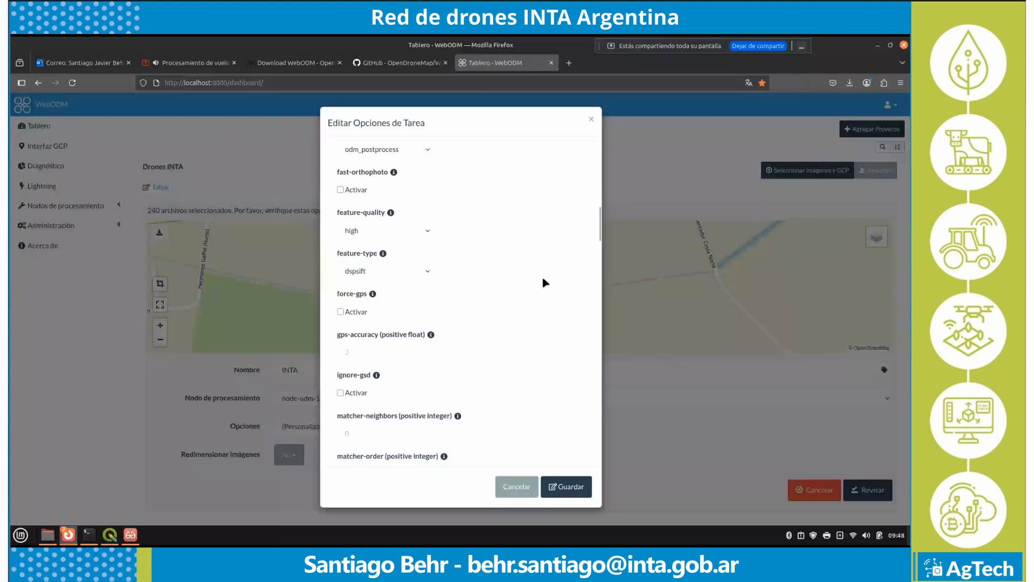
scroll(545, 283, "down", 2)
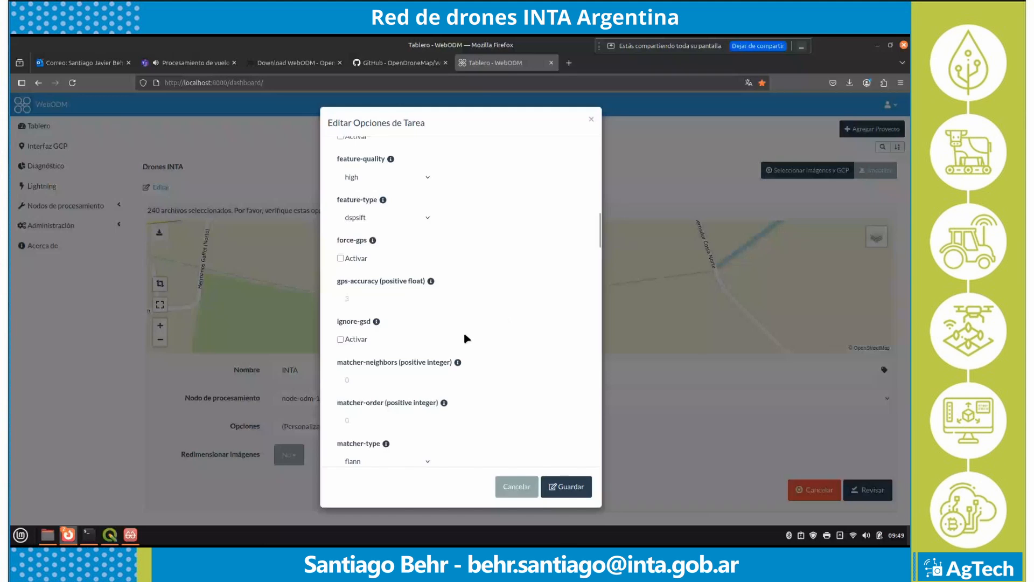
left_click(340, 338)
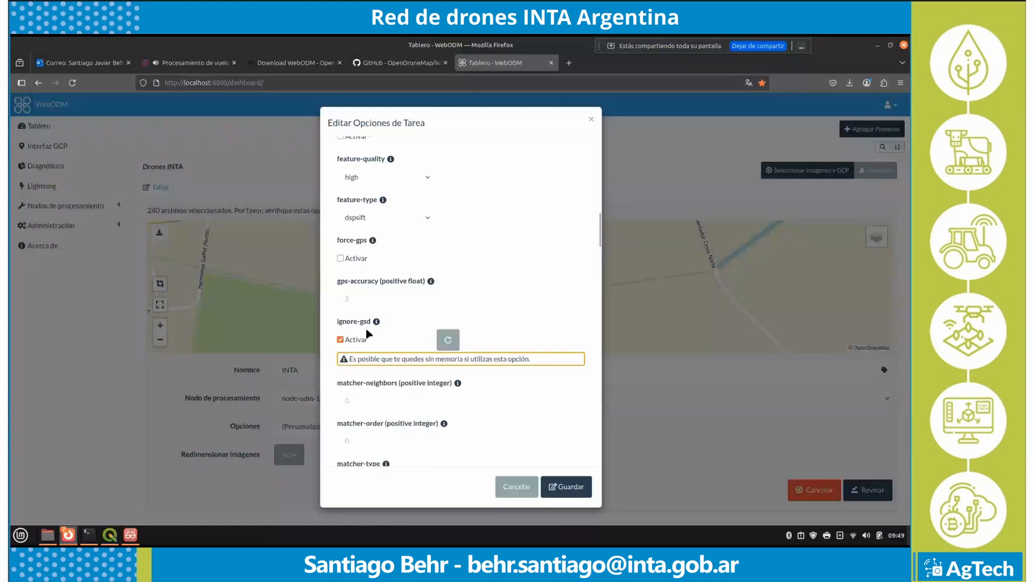
left_click(340, 339)
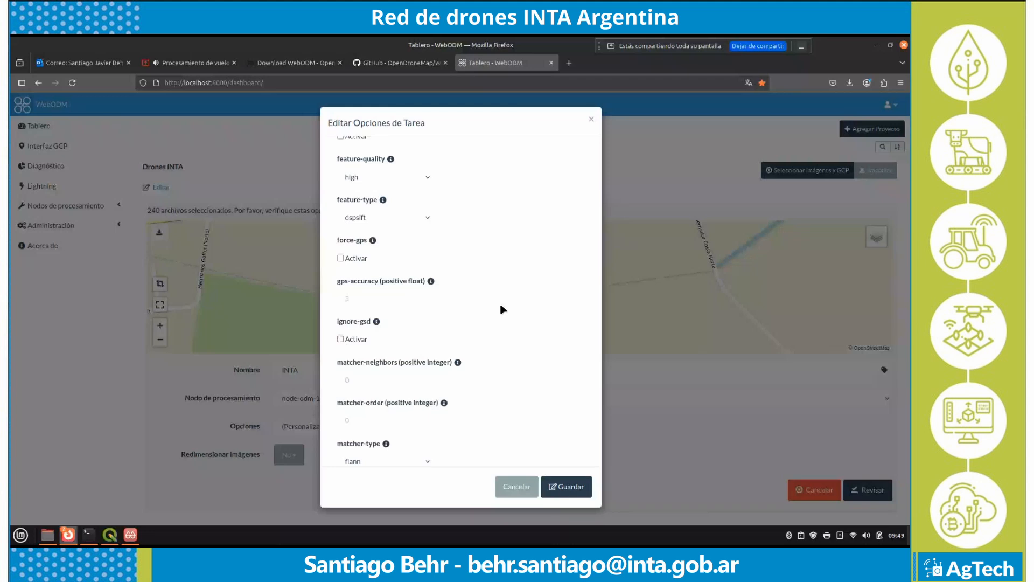
Step: Enable the no-gpu option in the task options, checking its description first
scroll(511, 304, "down", 3)
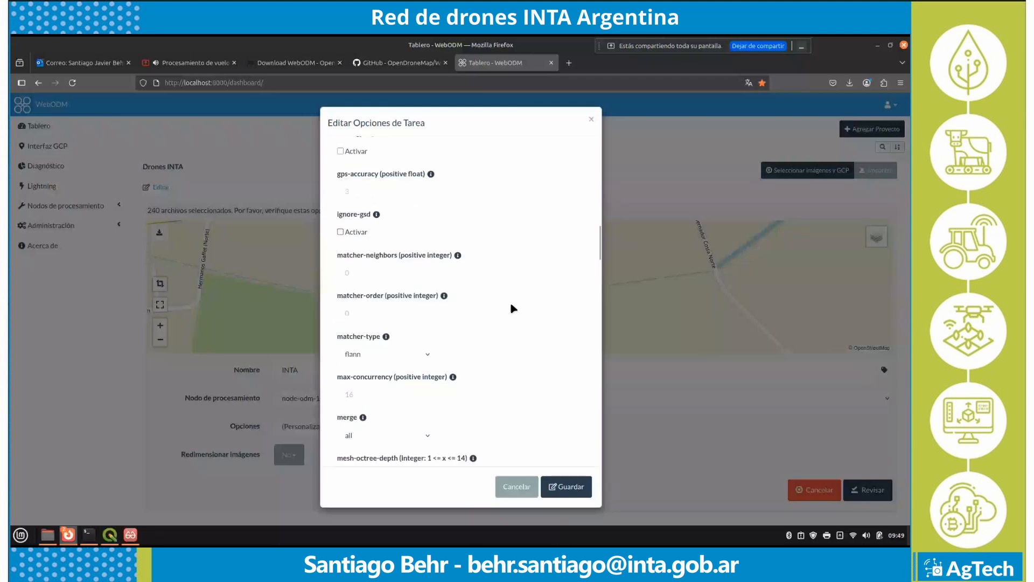
scroll(512, 308, "down", 3)
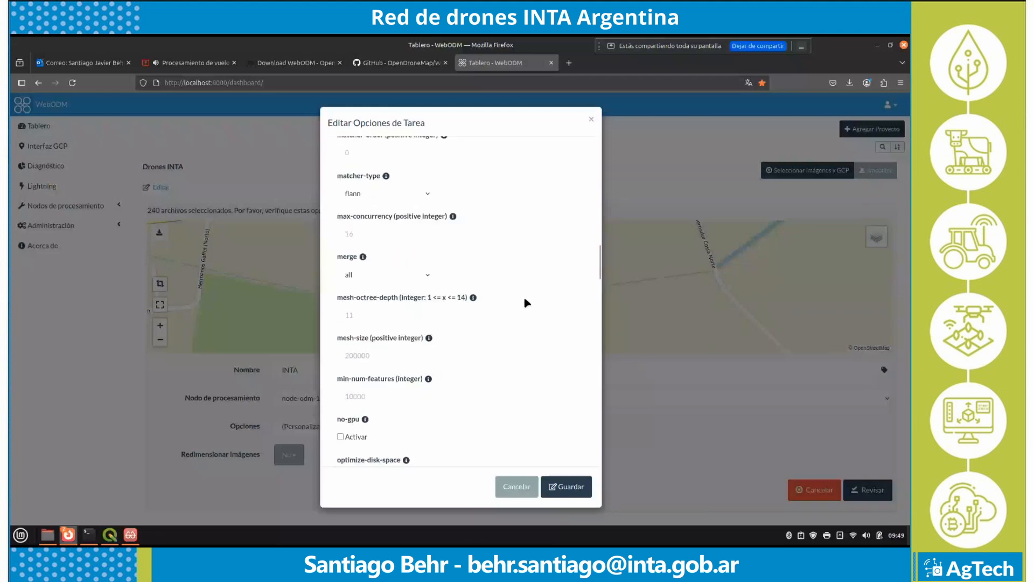
scroll(526, 303, "down", 3)
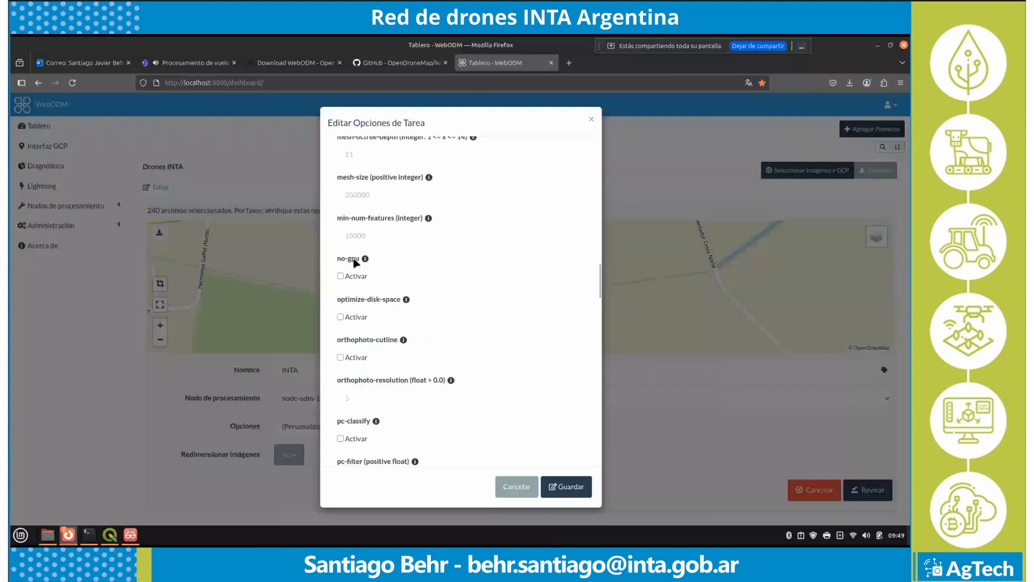
mouse_move(366, 261)
left_click(341, 276)
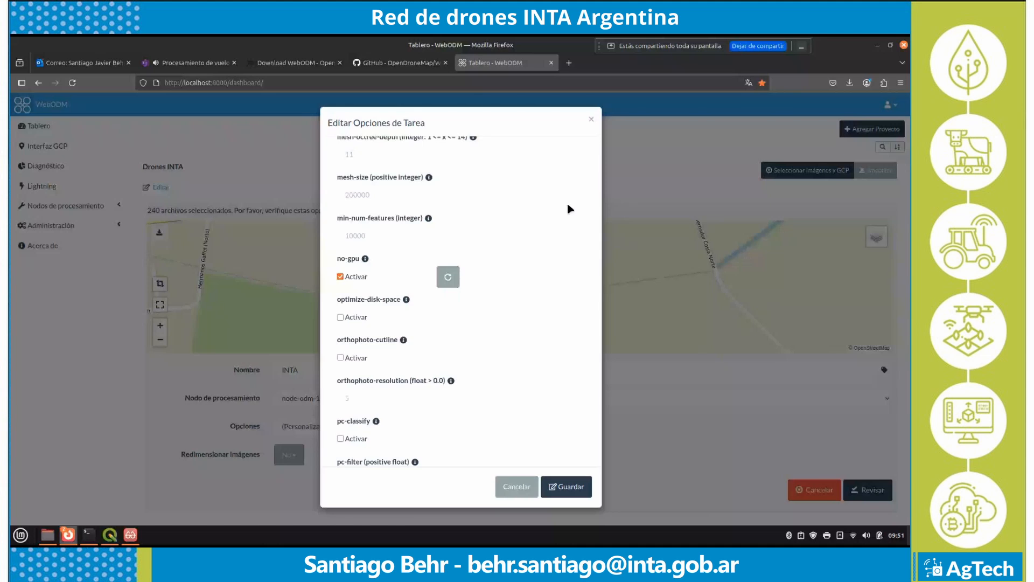
Step: Examine the point cloud settings and the available radiometric-calibration choices, keeping camera selected
scroll(566, 218, "down", 2)
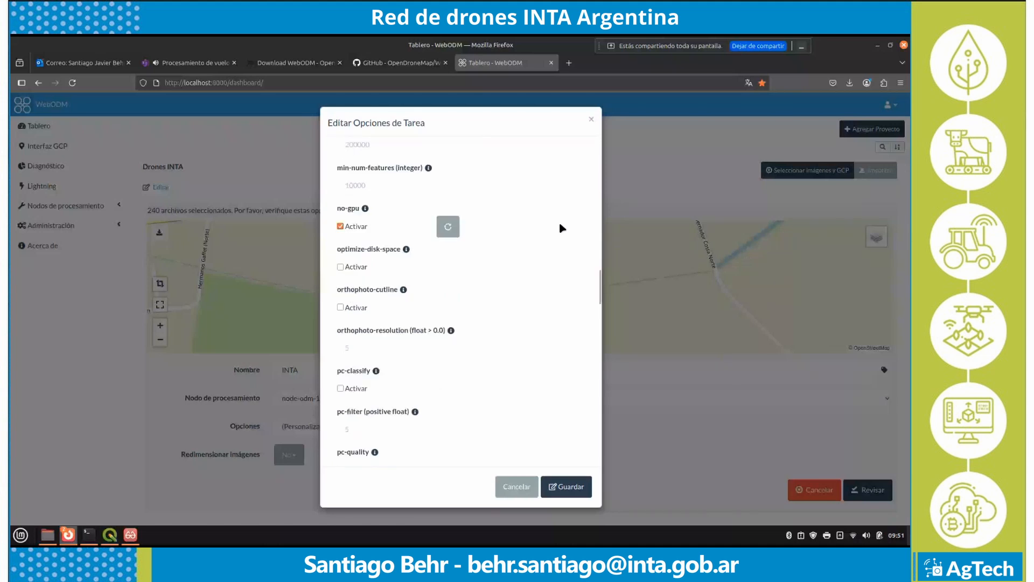
scroll(558, 221, "down", 4)
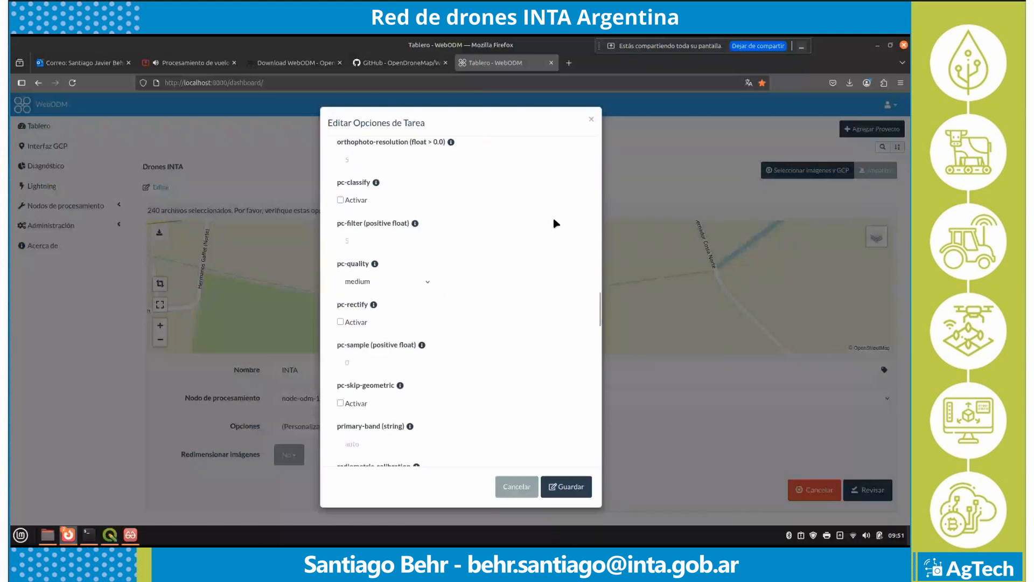
scroll(558, 222, "down", 3)
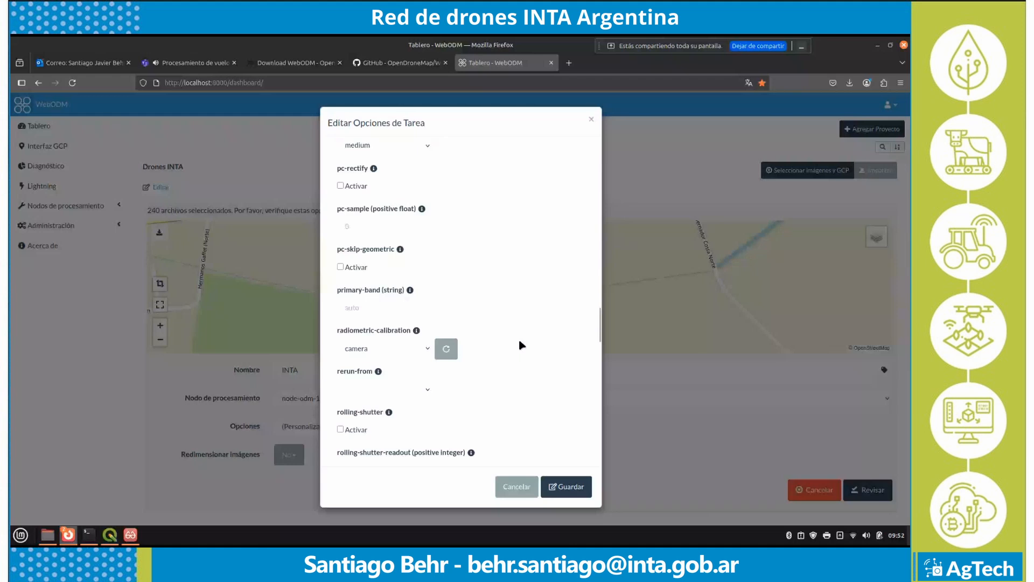
left_click(420, 350)
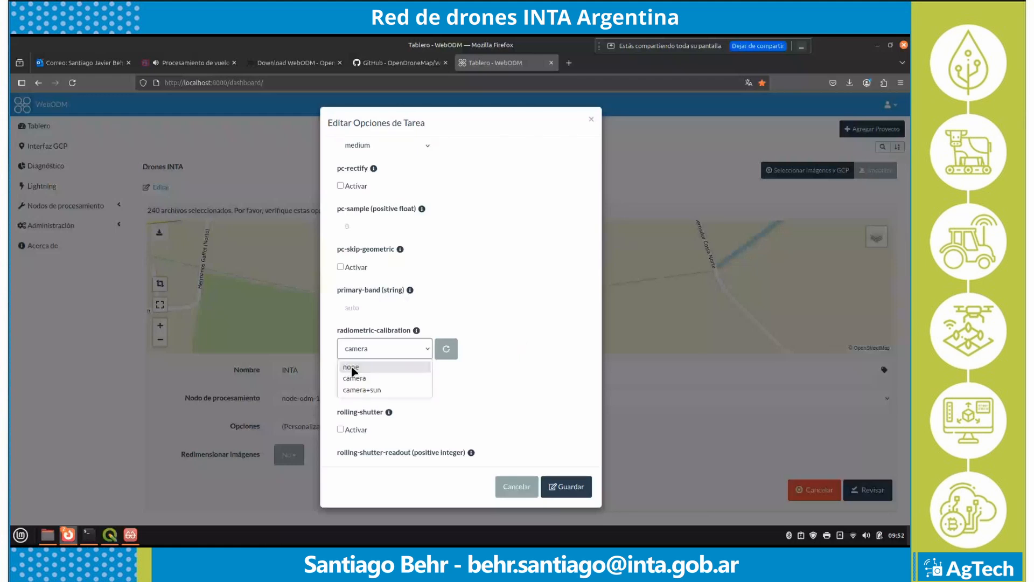
left_click(544, 338)
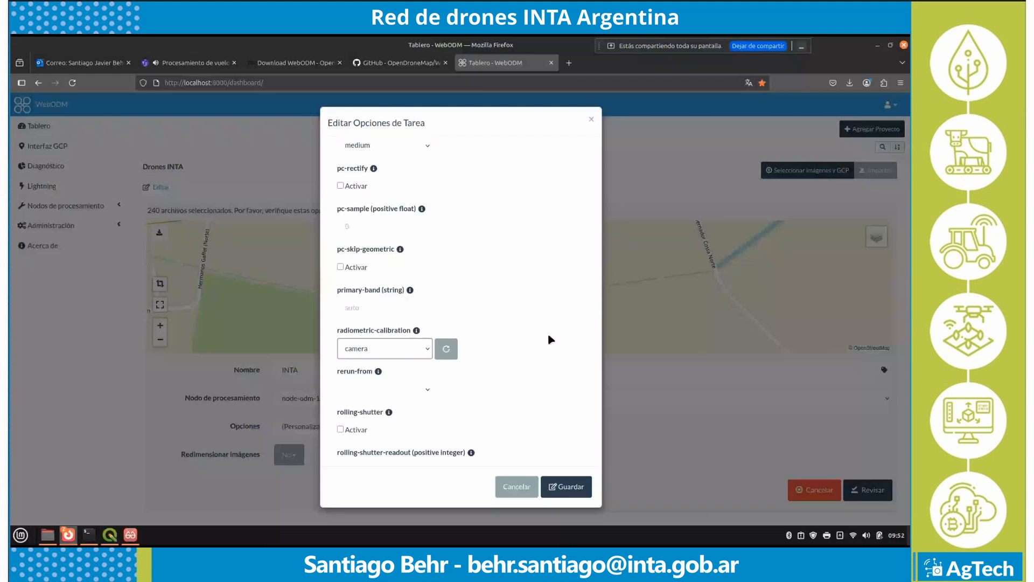
Step: Review the remaining task options down to use-fixed-camera-params and save the customized settings
scroll(552, 338, "down", 1)
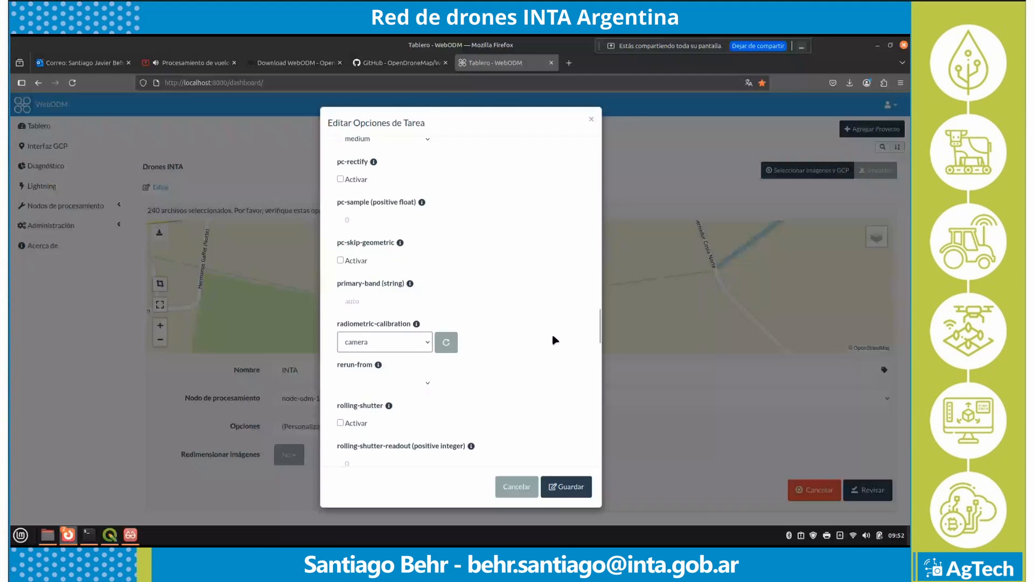
scroll(555, 340, "down", 3)
scroll(559, 338, "down", 4)
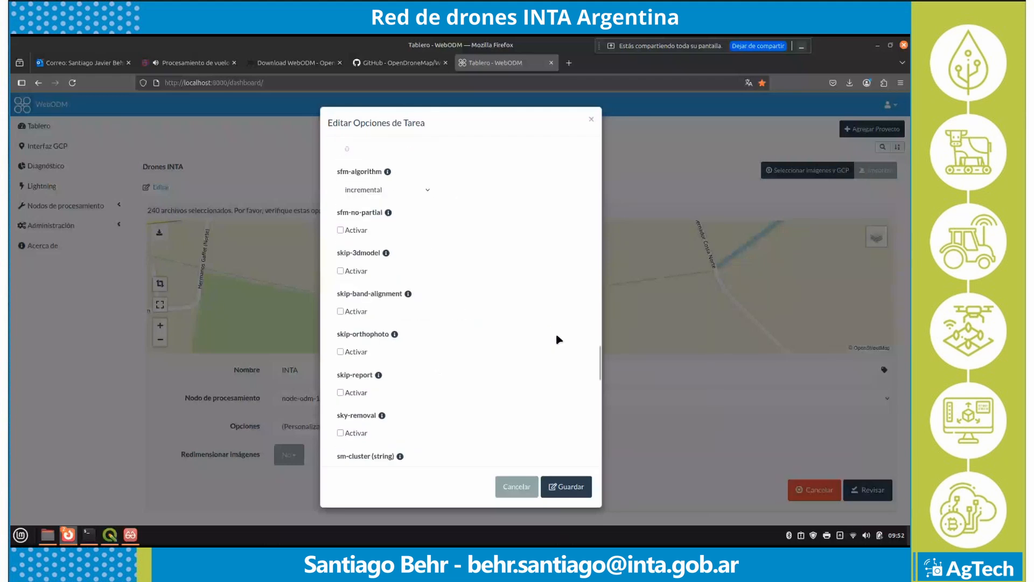
scroll(558, 339, "down", 2)
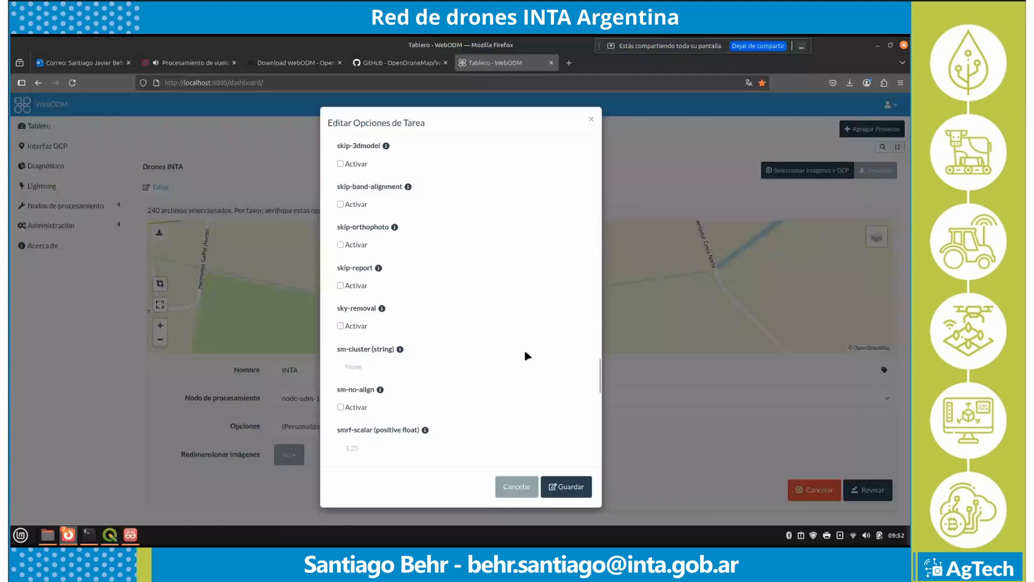
scroll(527, 355, "down", 2)
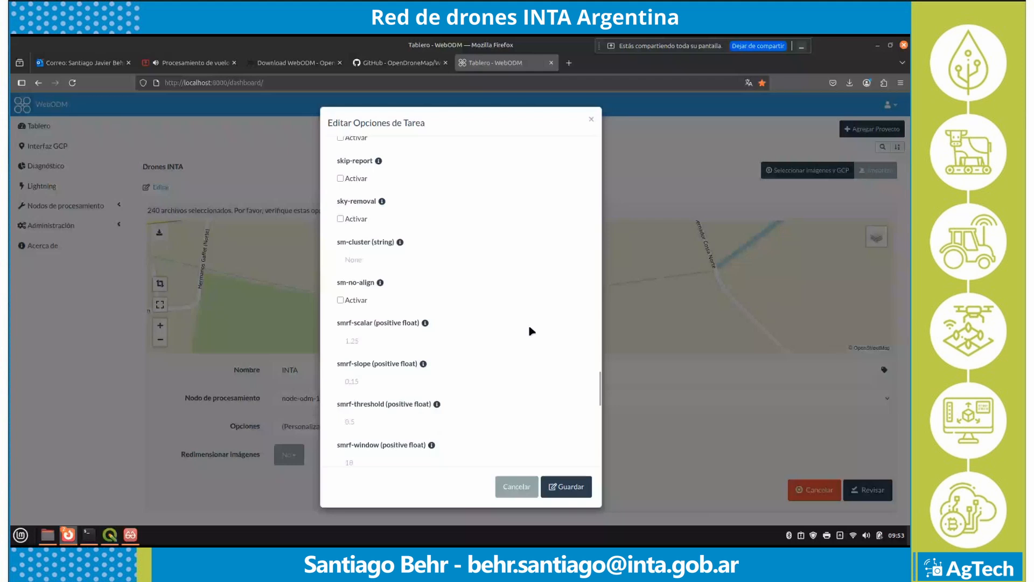
scroll(531, 331, "down", 3)
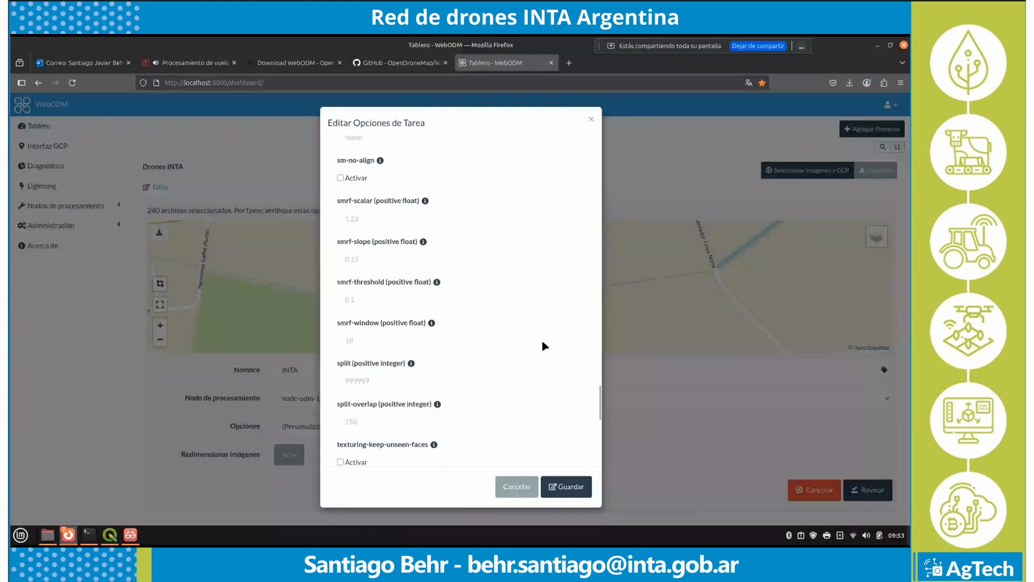
scroll(544, 346, "down", 3)
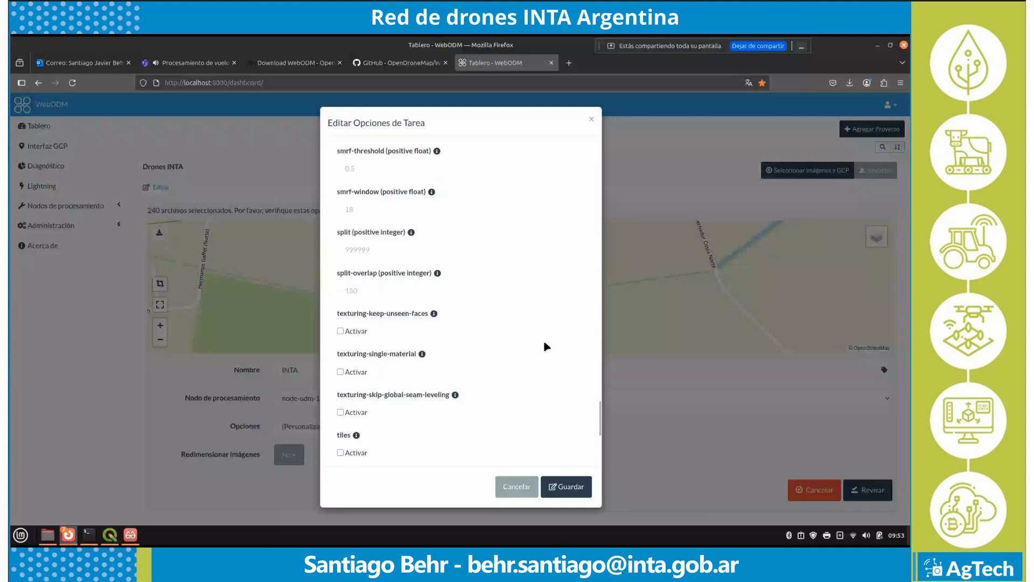
scroll(545, 343, "down", 3)
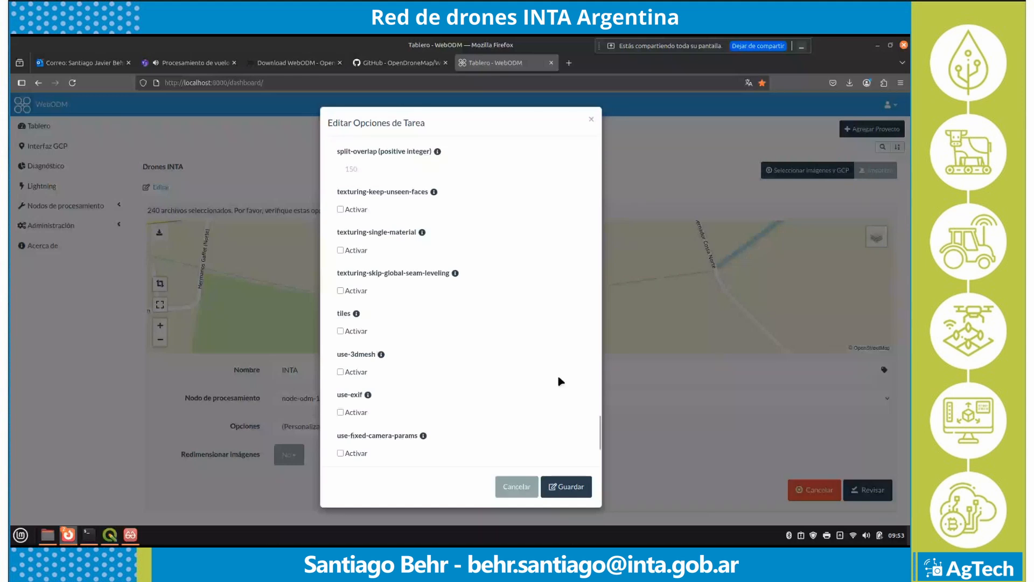
left_click(566, 488)
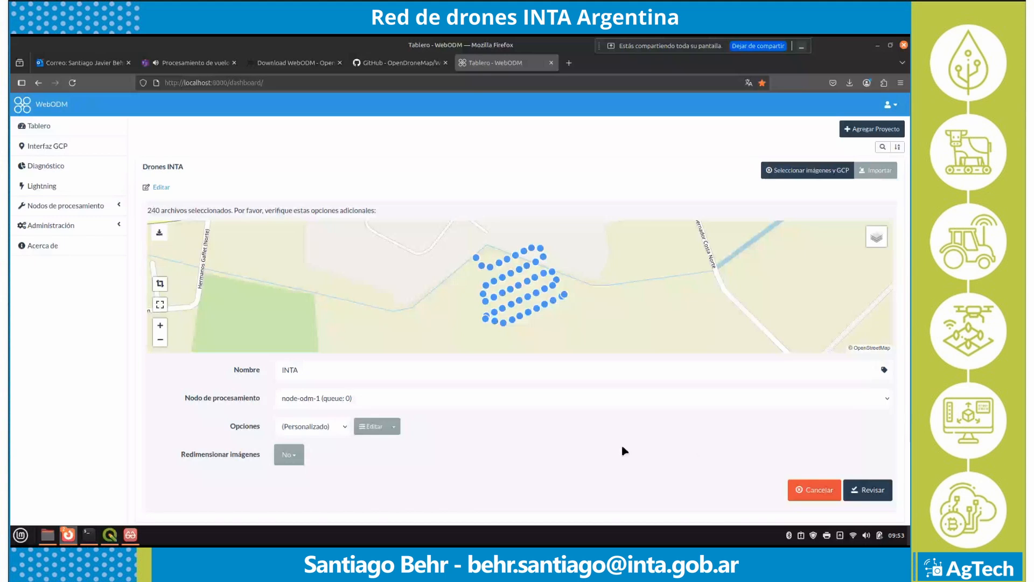
Step: Review the INTA task's chosen options, start processing it, and turn on its task output to view the processing log
scroll(850, 402, "down", 2)
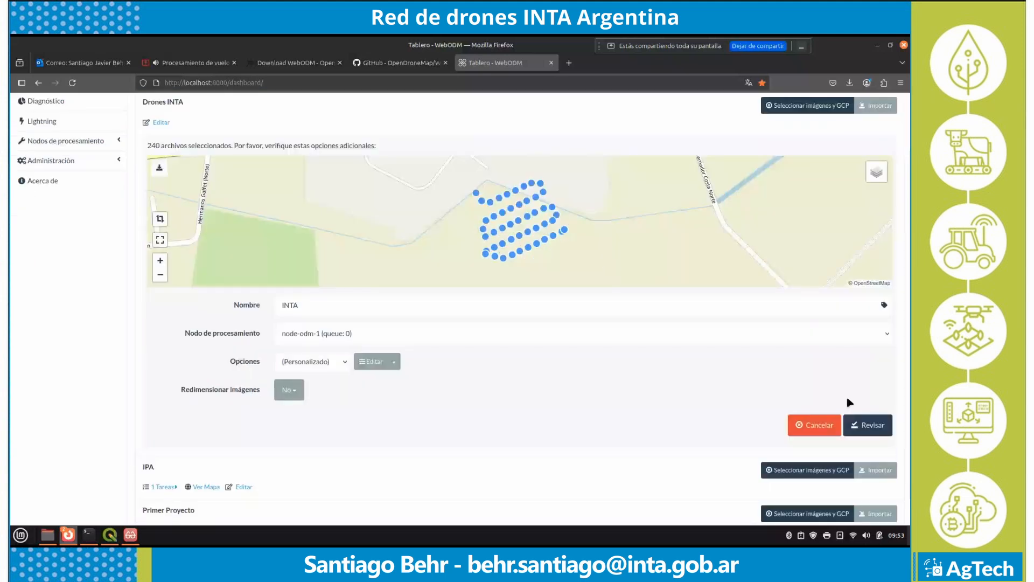
left_click(868, 426)
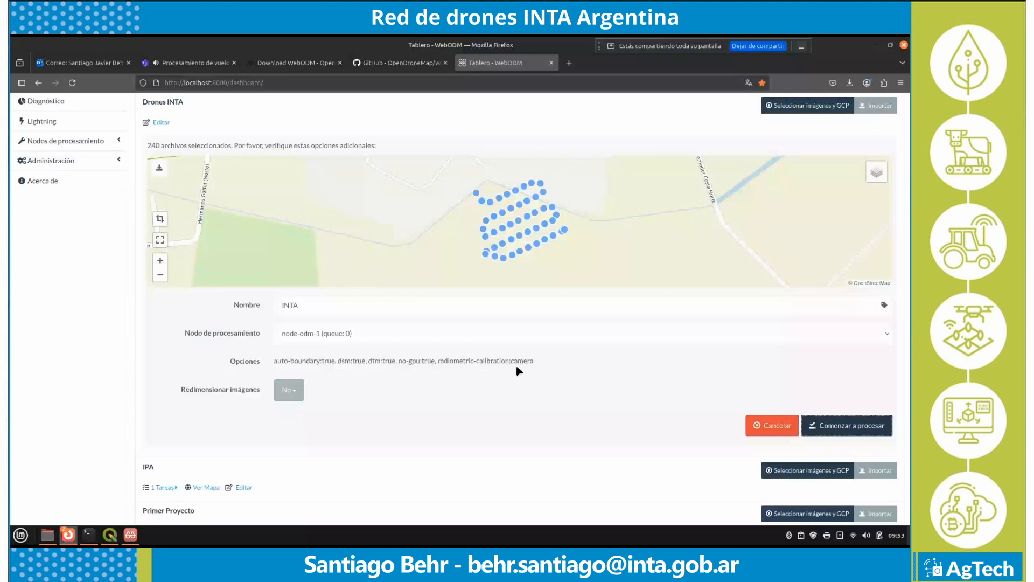
left_click(846, 429)
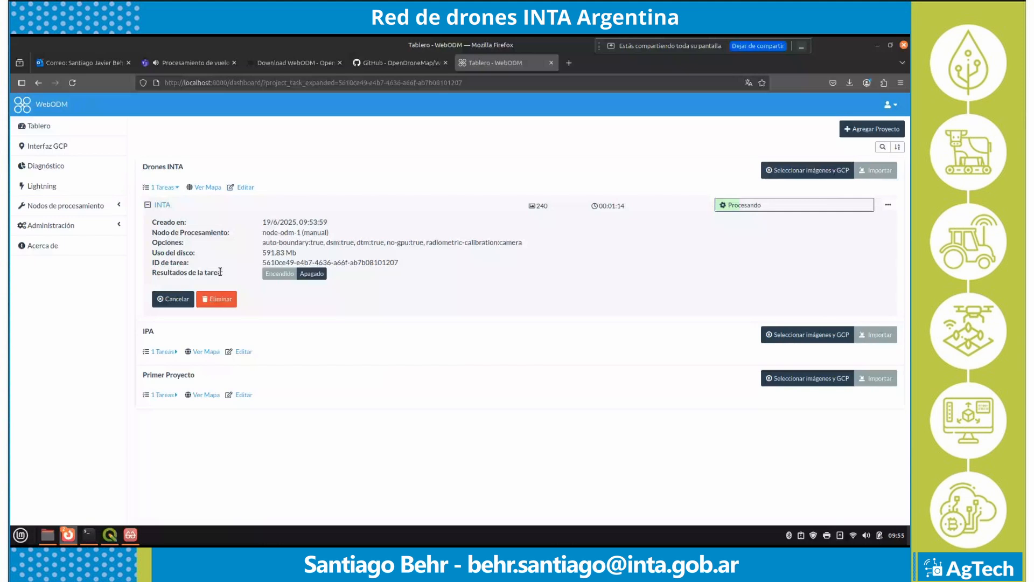
left_click(280, 273)
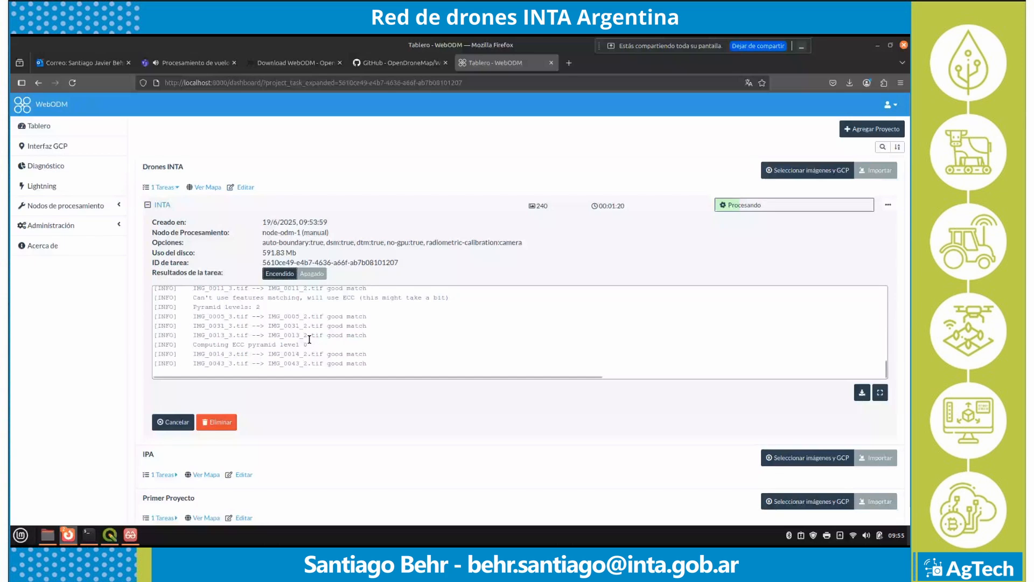
scroll(376, 311, "down", 1)
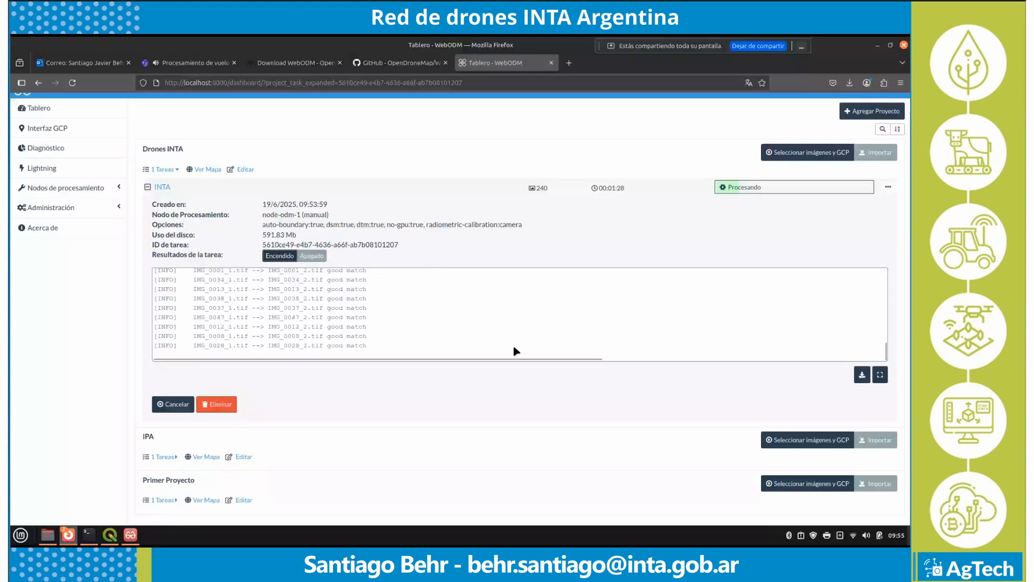
Step: Examine the diagnostic information on storage space and memory usage for the machine running the processing
left_click(76, 154)
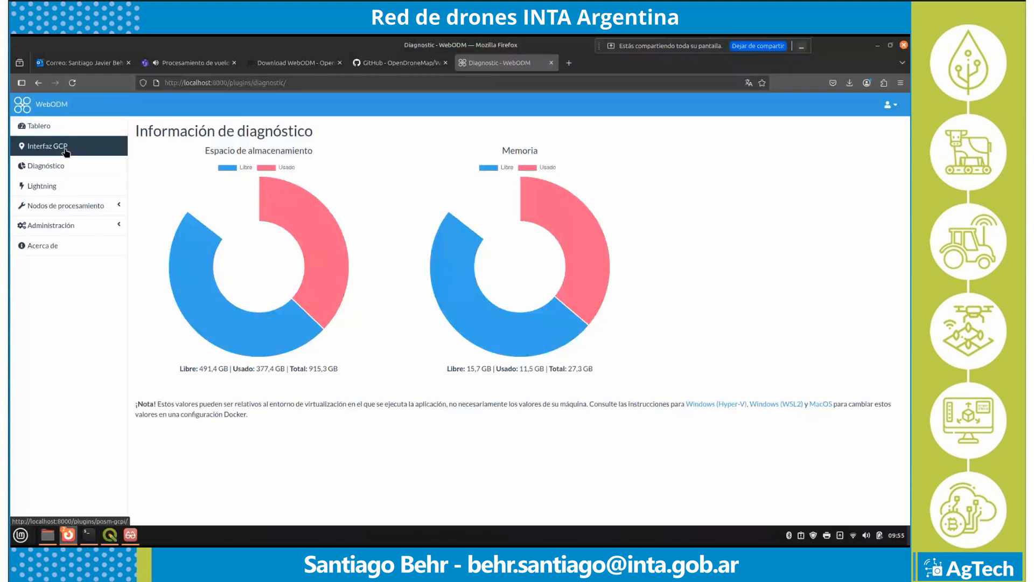
mouse_move(596, 264)
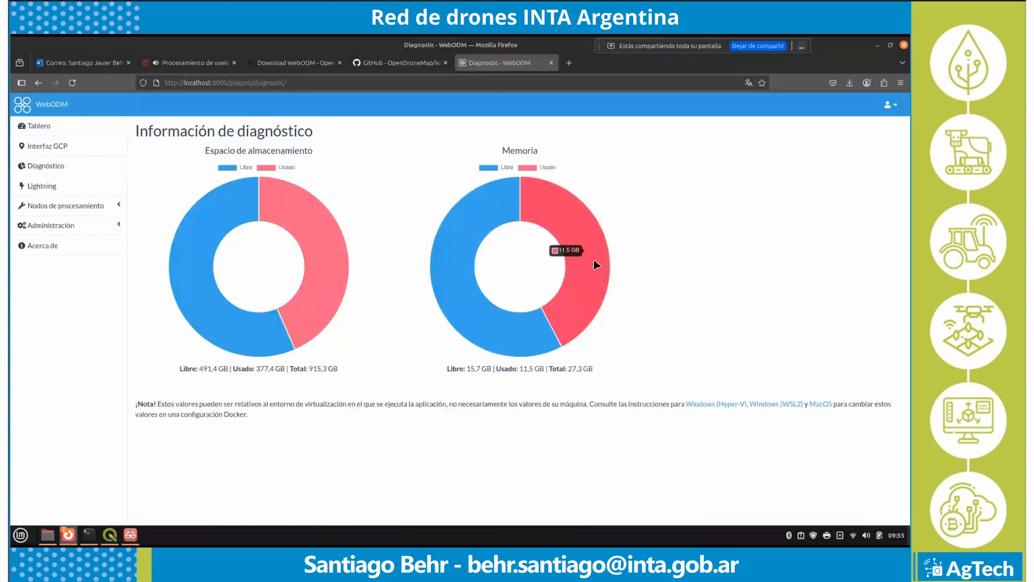
mouse_move(261, 220)
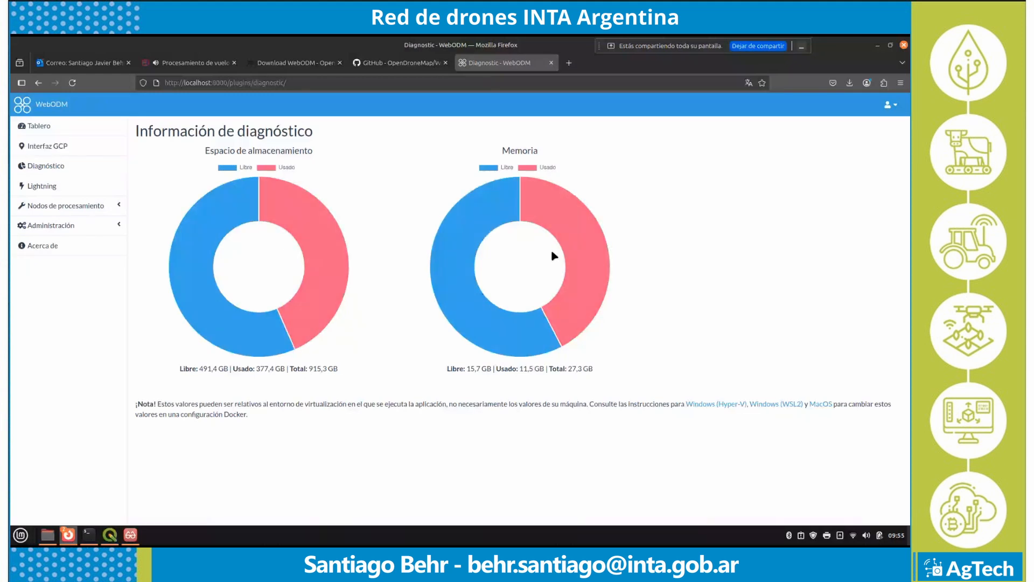
mouse_move(555, 204)
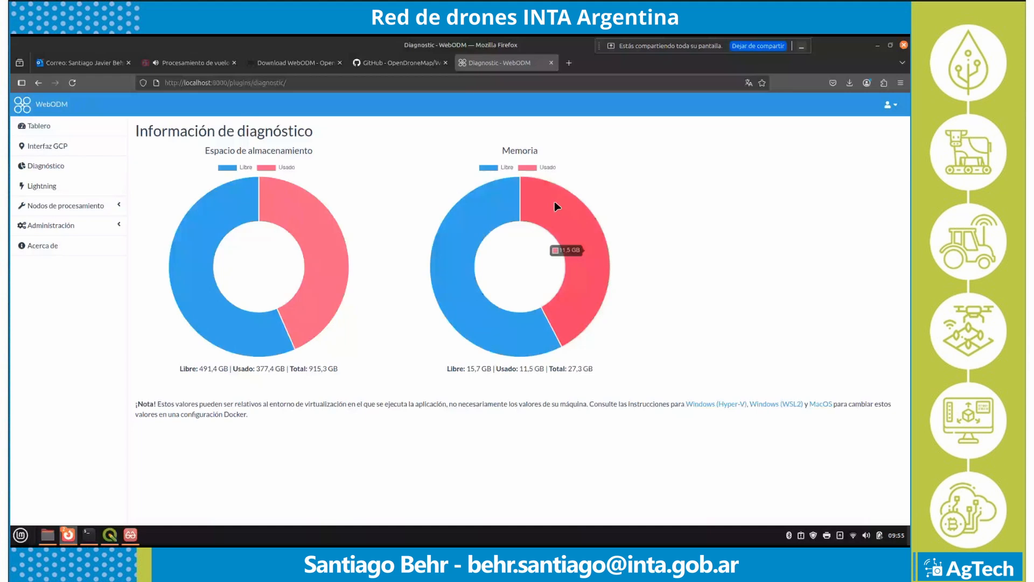
mouse_move(557, 343)
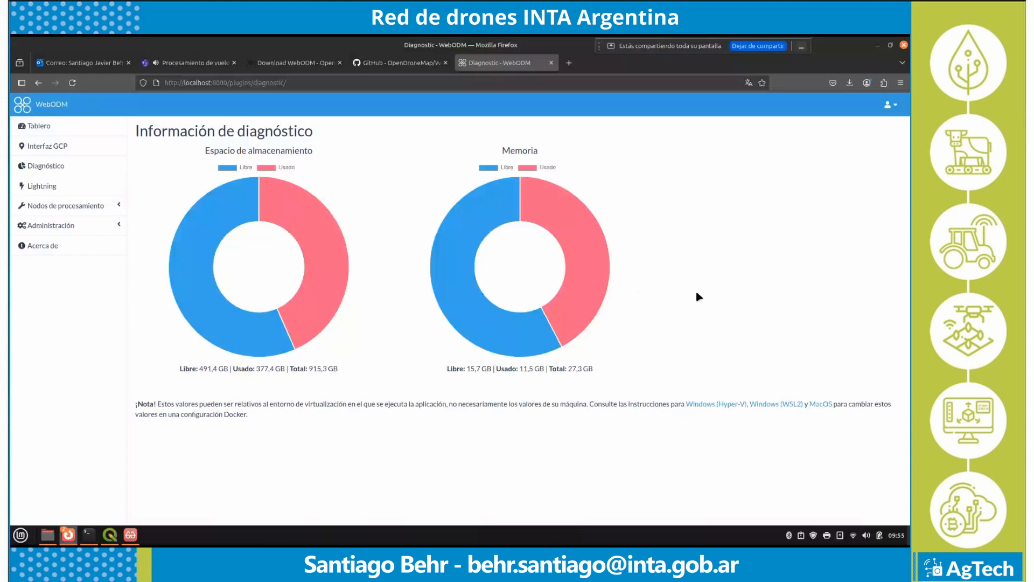
mouse_move(453, 217)
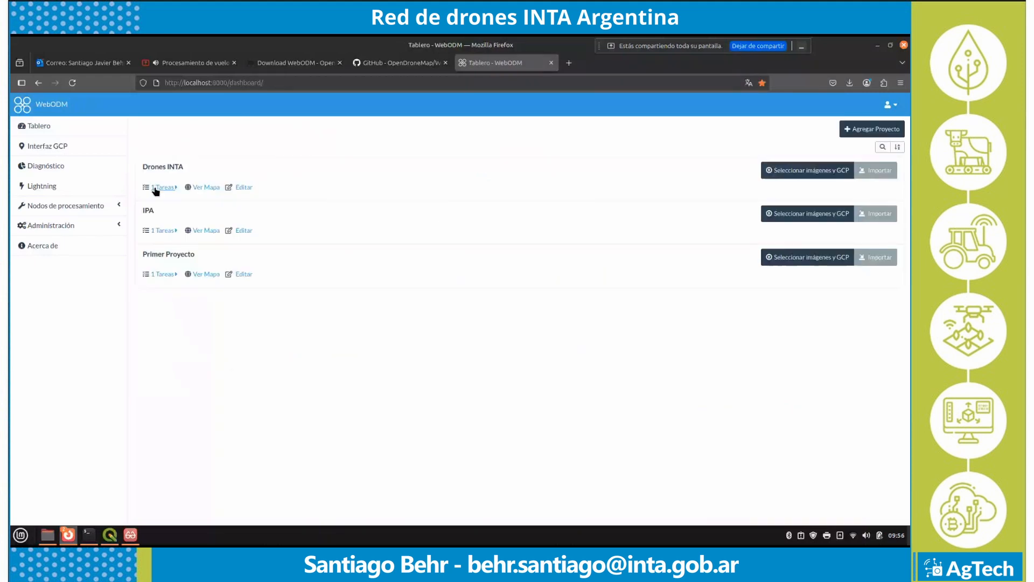
Step: Cancel the running INTA task in the Drones INTA project and delete it, accepting the removal of its data
left_click(156, 188)
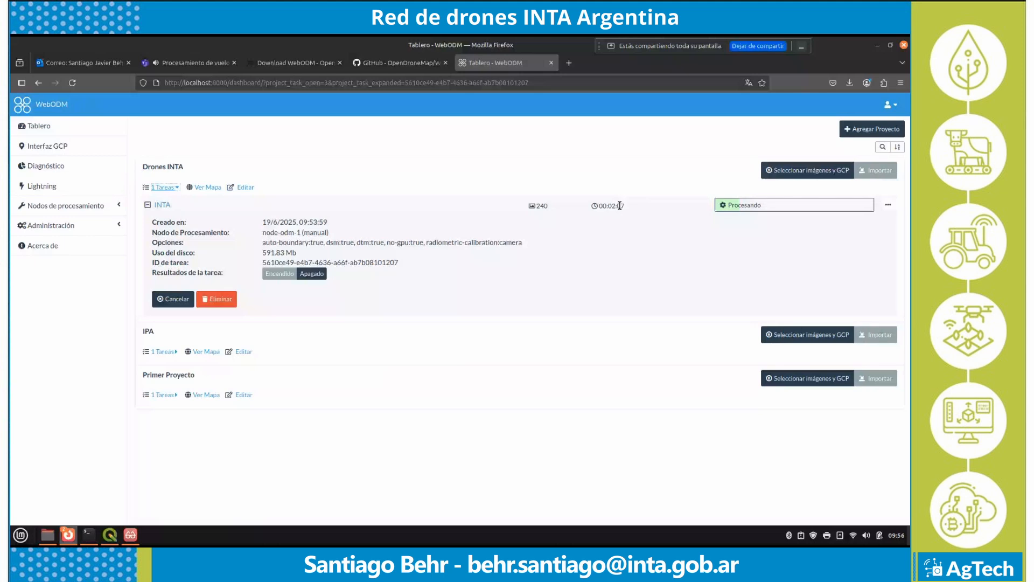
double_click(537, 206)
left_click(171, 296)
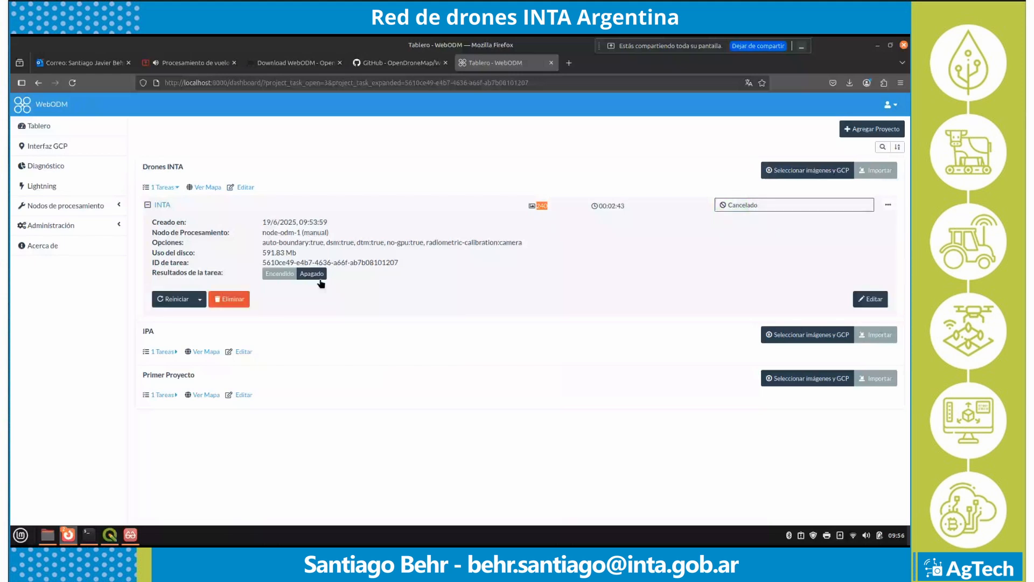
left_click(226, 301)
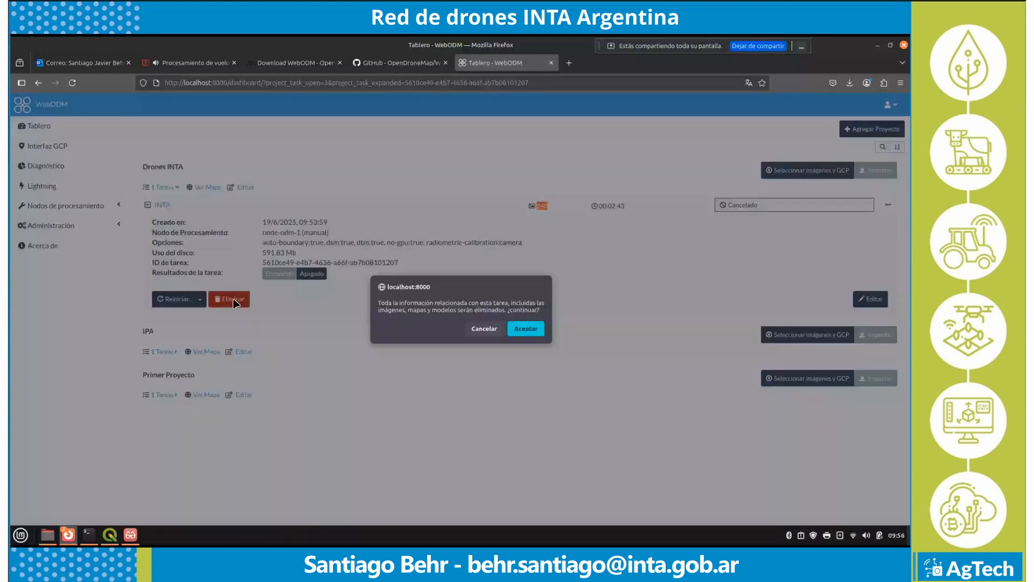
left_click(521, 329)
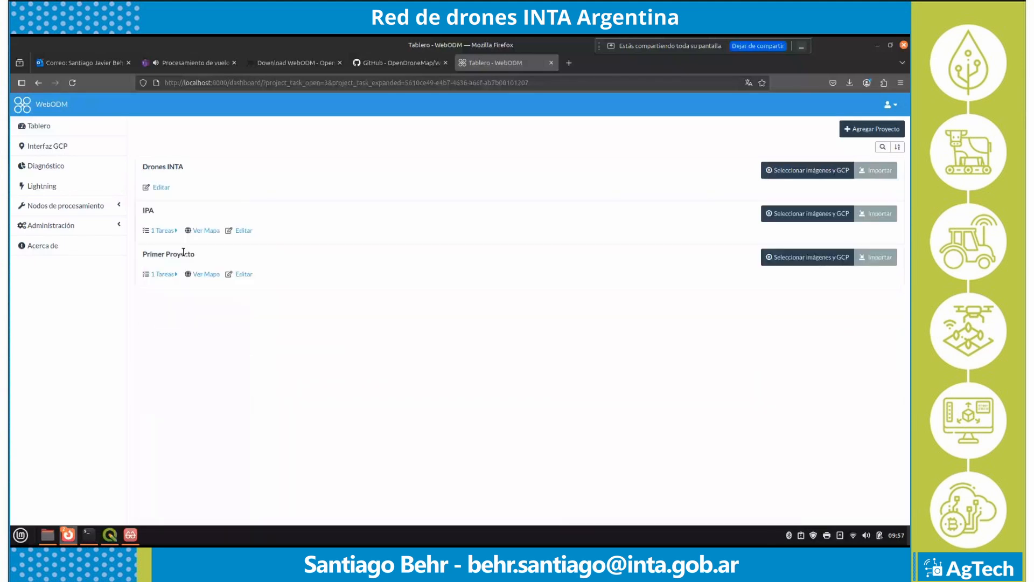
Step: Check the completed INTA Chubut task in Primer Proyecto and inspect its orthophoto on the map
left_click(162, 275)
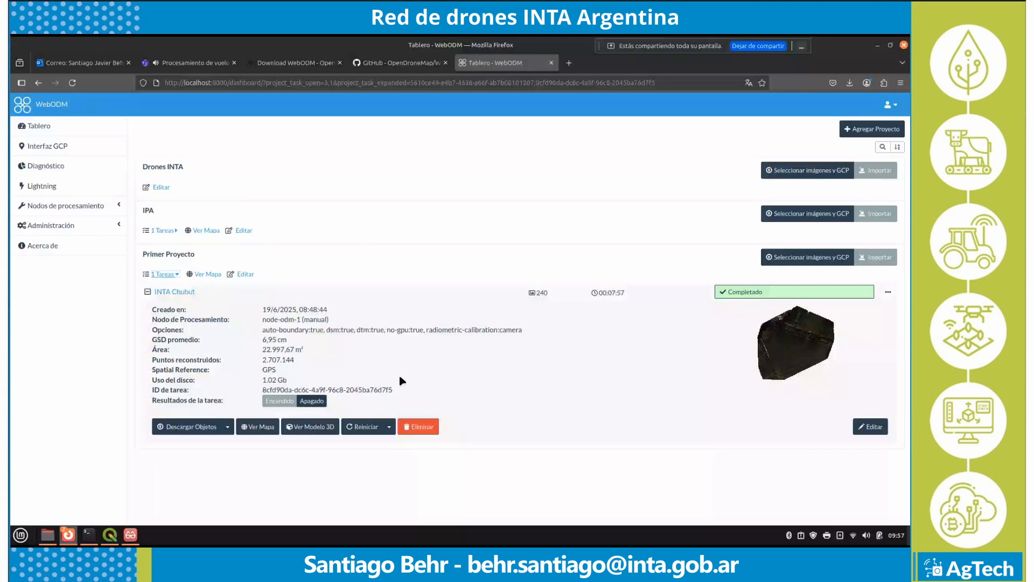
left_click_drag(611, 293, 725, 296)
left_click(828, 297)
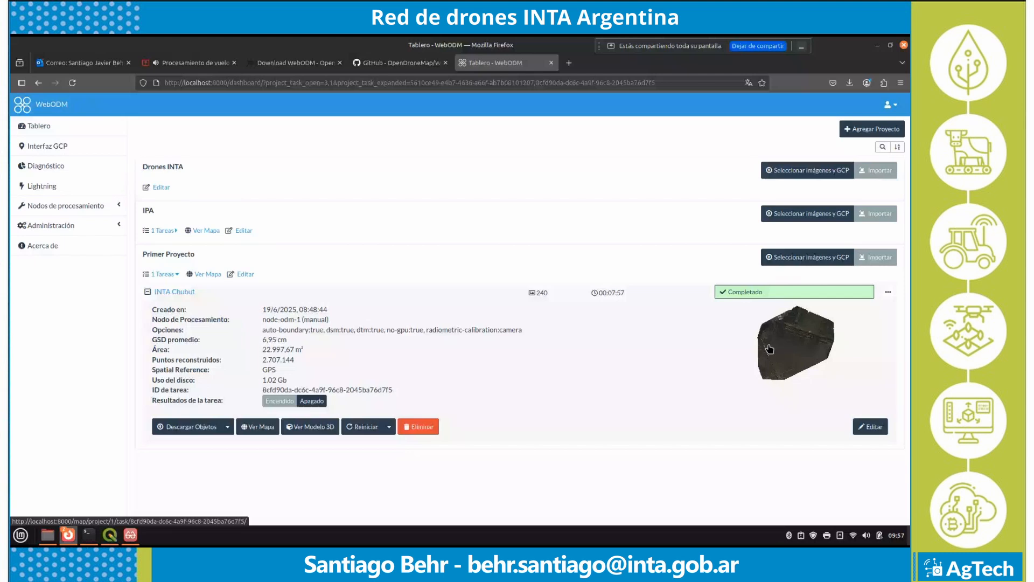
left_click(261, 428)
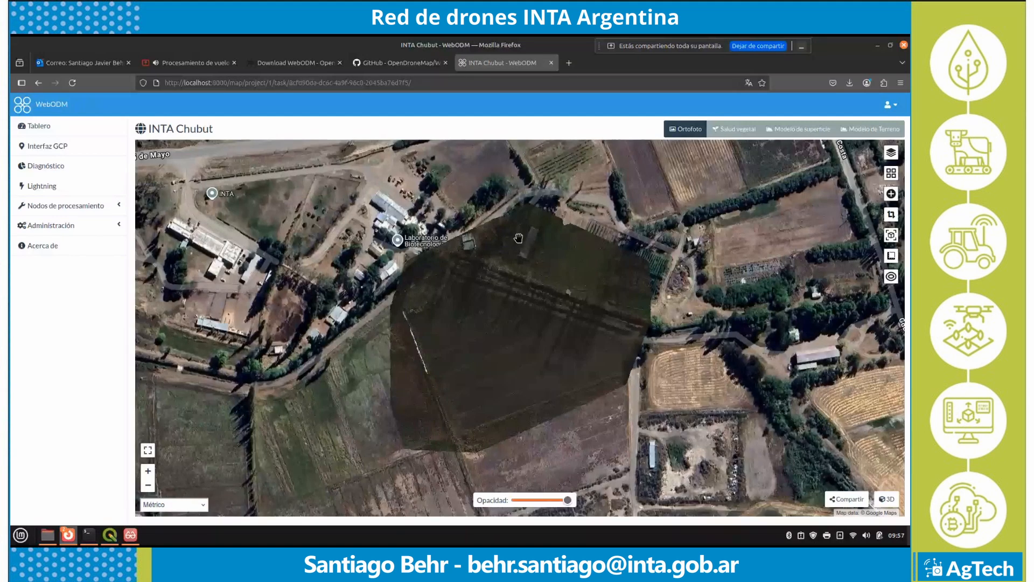
scroll(542, 320, "up", 1)
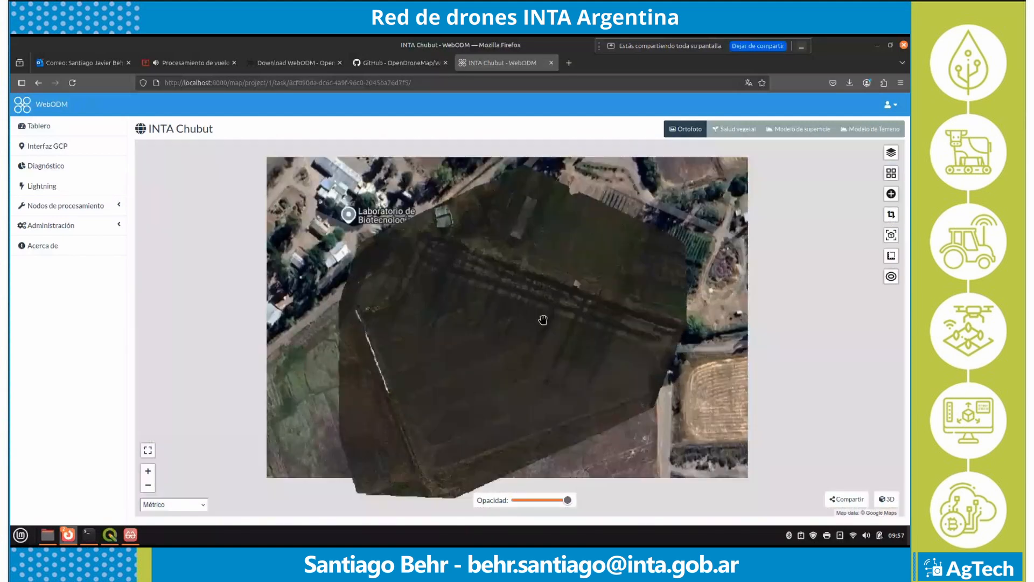
scroll(520, 274, "down", 1)
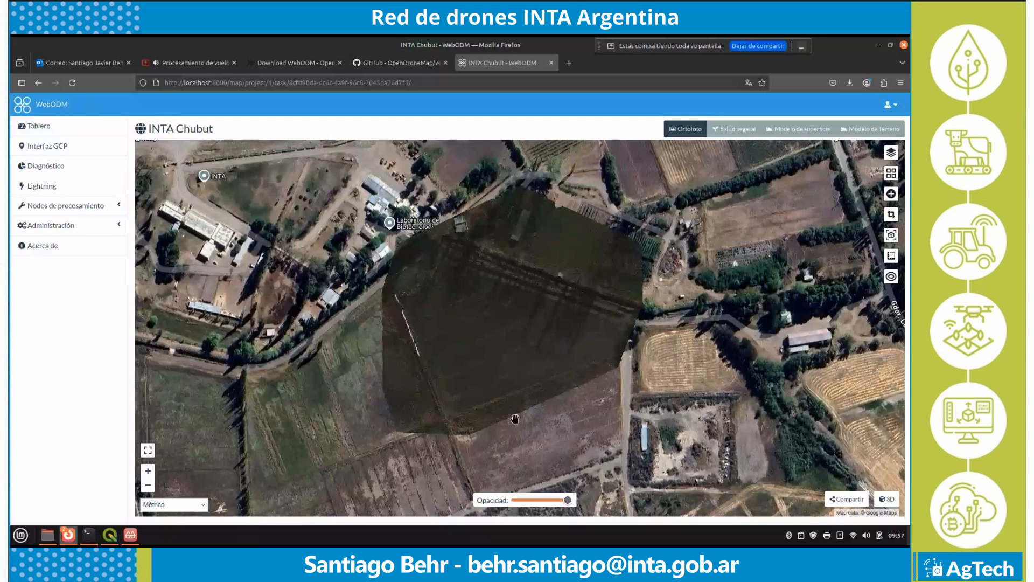
Step: Open the 3D model of INTA Chubut and inspect the point cloud up close from different angles
left_click(886, 498)
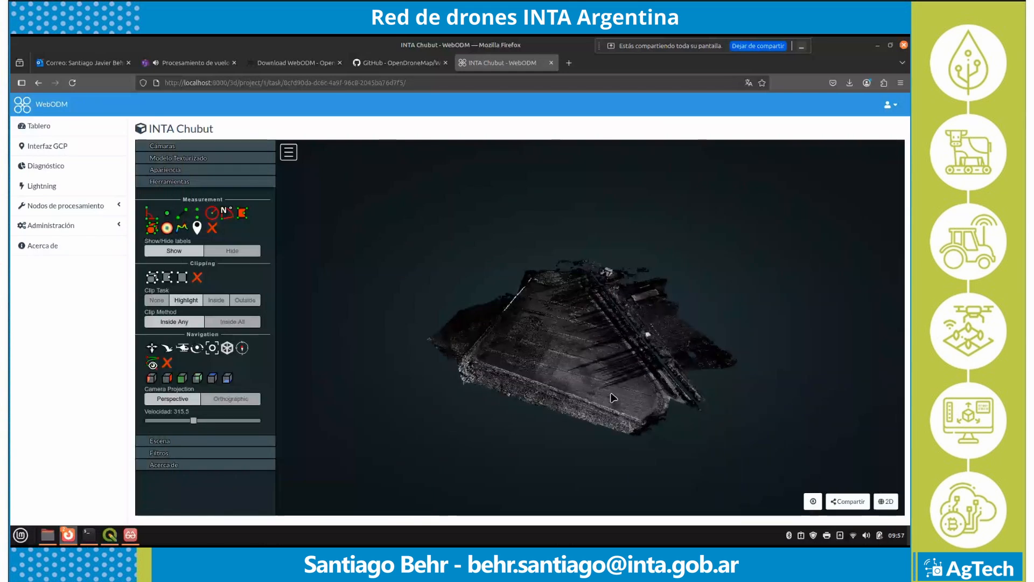
scroll(630, 404, "up", 5)
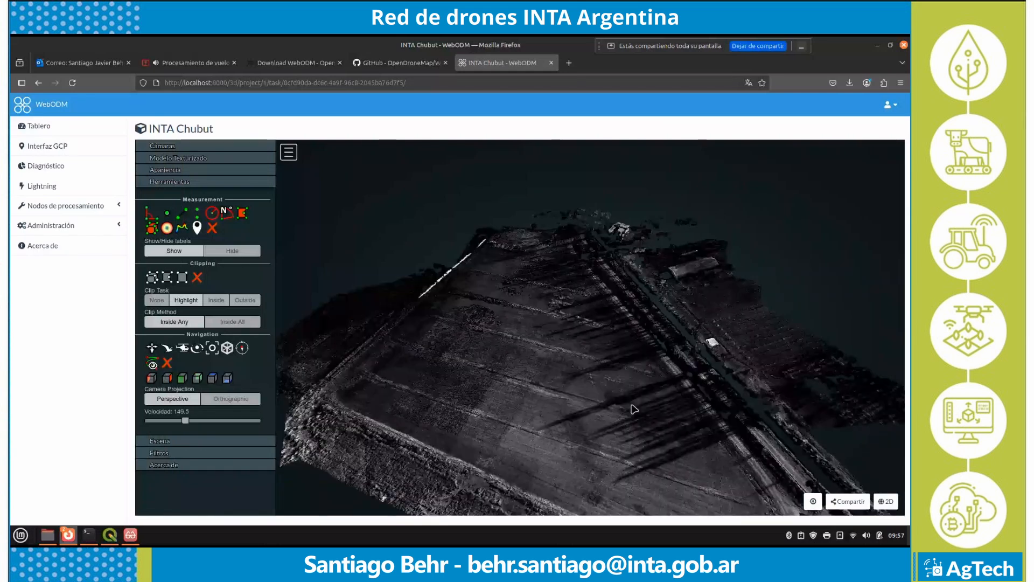
right_click_drag(634, 409, 555, 399)
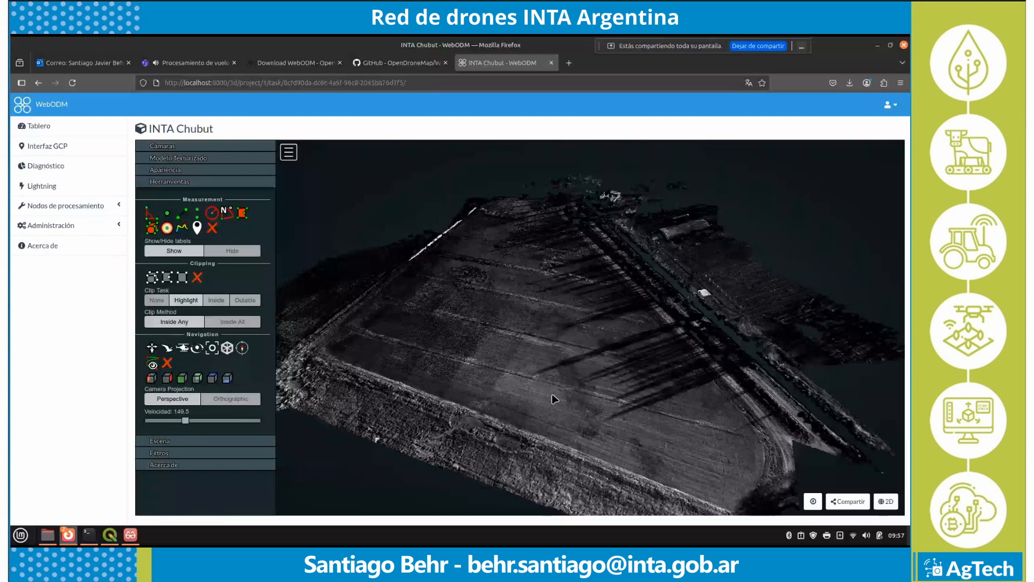
left_click_drag(554, 399, 599, 412)
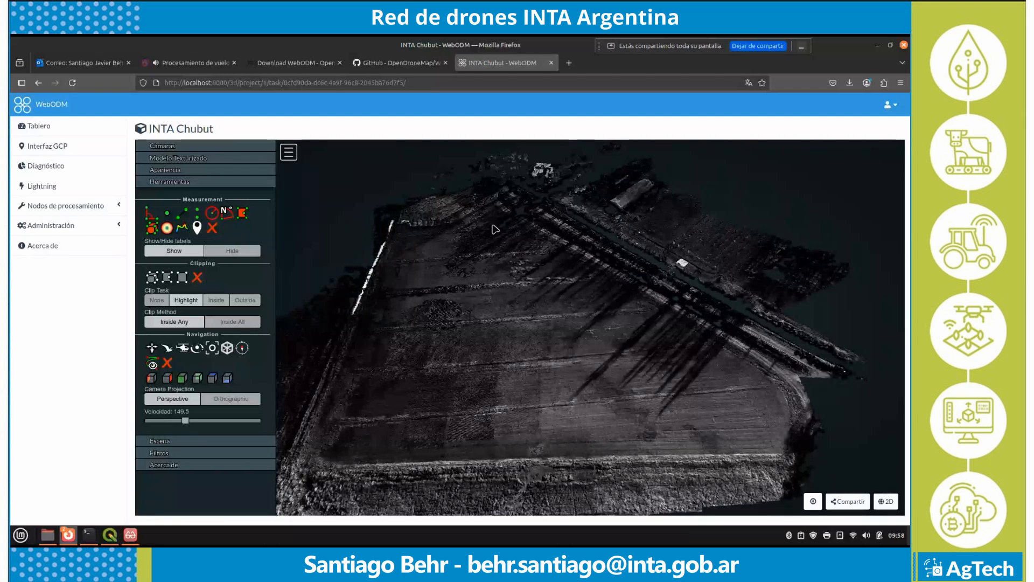
Step: Return to the 2D map of INTA Chubut and display its plant health layer
left_click(886, 502)
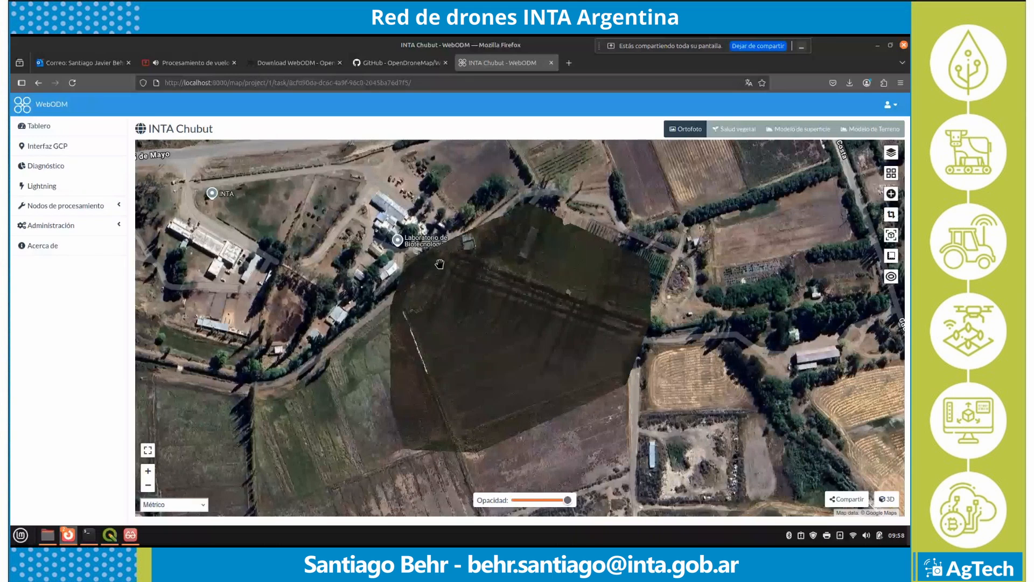
left_click(735, 130)
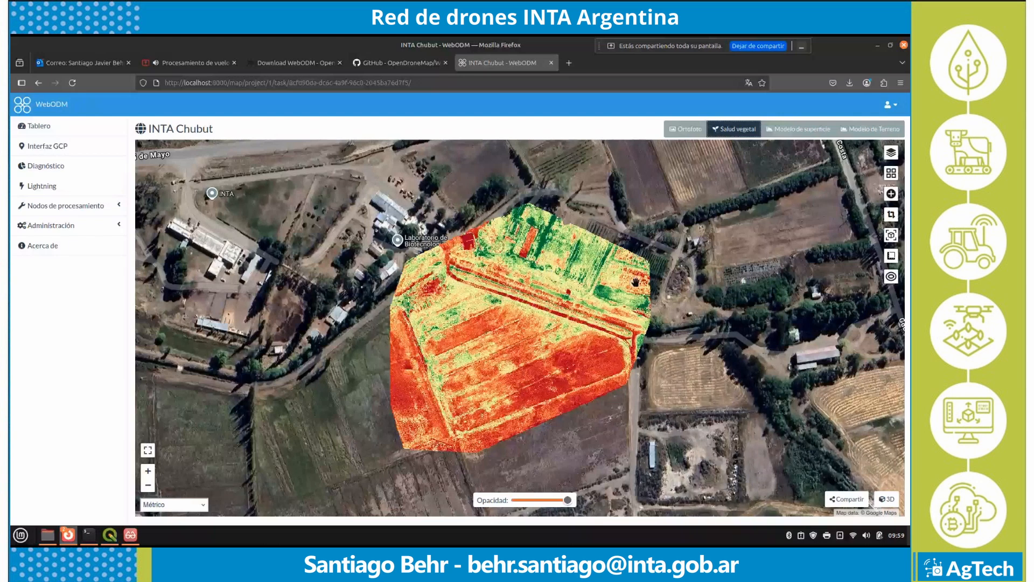
Step: Display the surface model of INTA Chubut and inspect the trees, buildings and canal up close
left_click(785, 131)
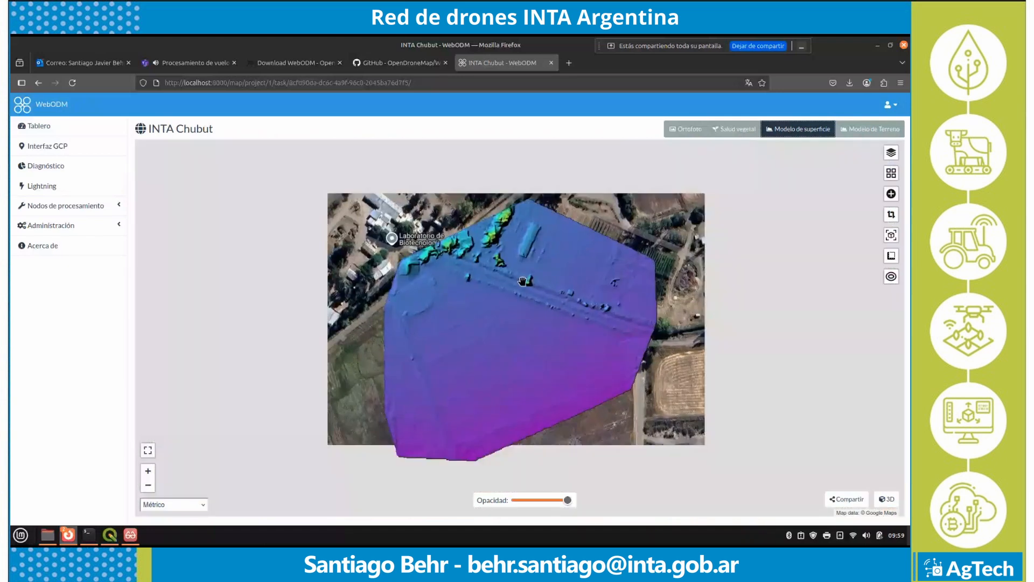
scroll(523, 281, "up", 3)
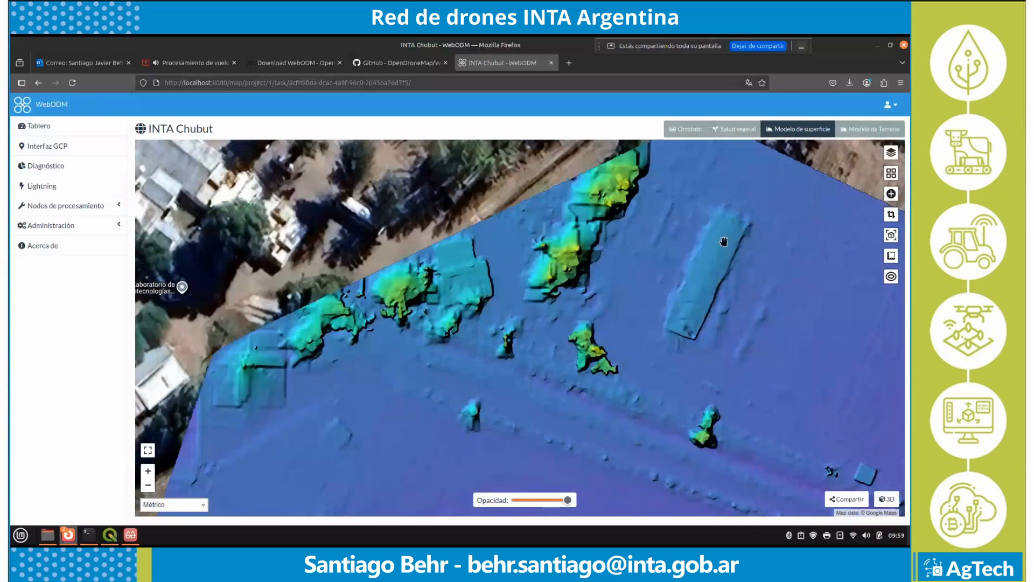
left_click_drag(478, 429, 466, 256)
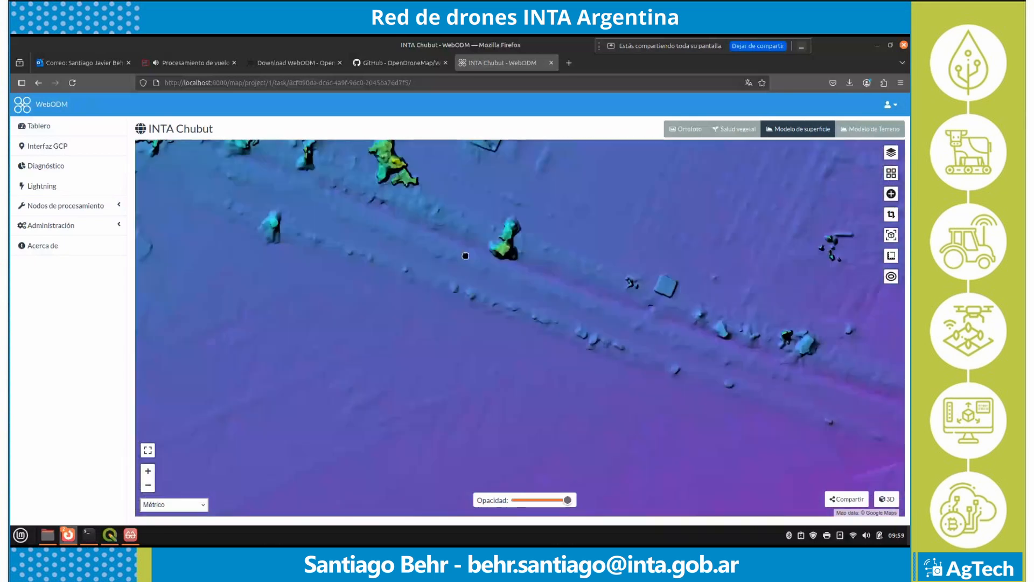
scroll(593, 316, "down", 1)
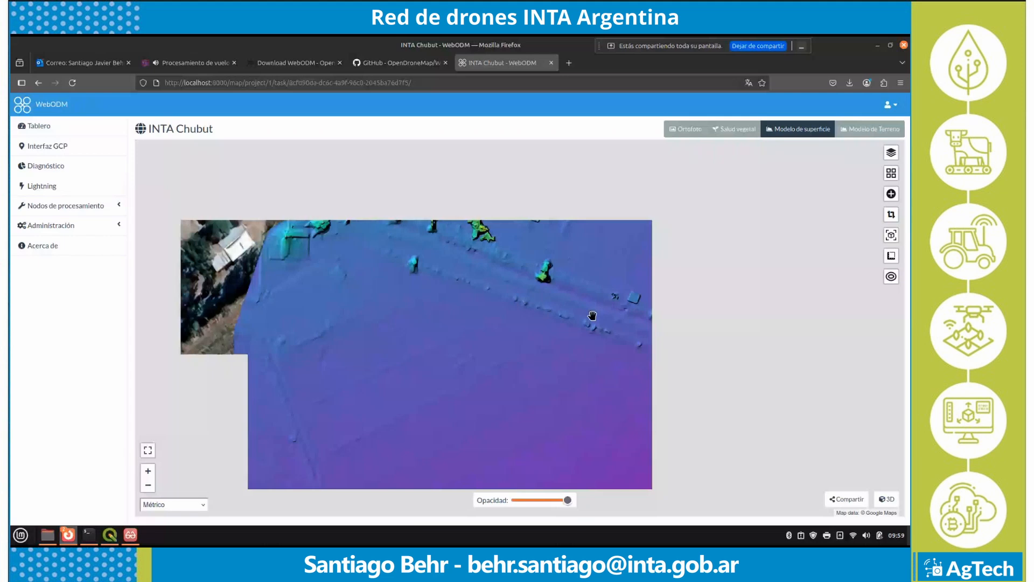
scroll(592, 317, "down", 1)
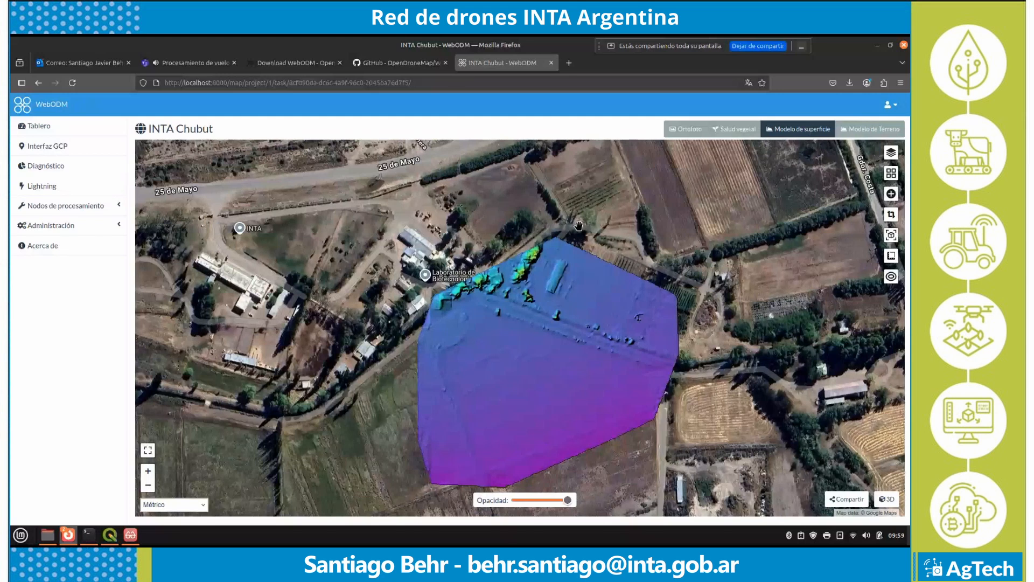
Step: Display the terrain model of INTA Chubut and inspect the ground relief along the canal
left_click(858, 130)
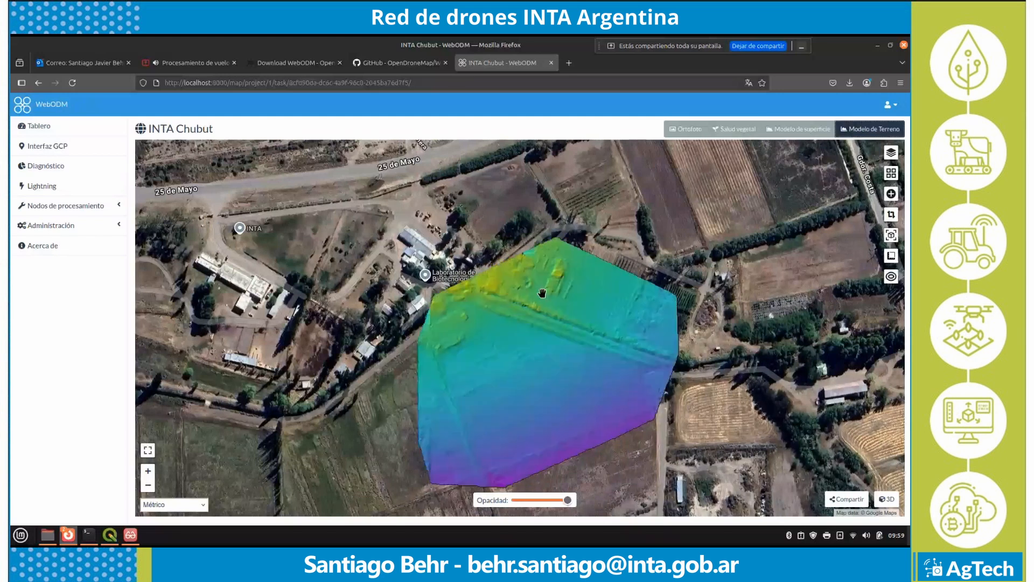
scroll(542, 293, "up", 3)
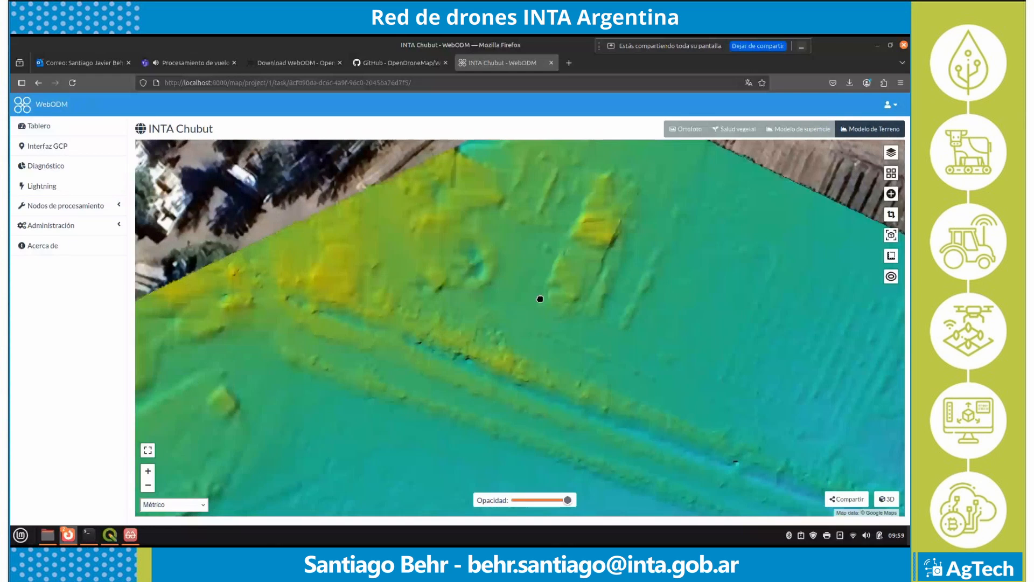
left_click_drag(541, 299, 624, 307)
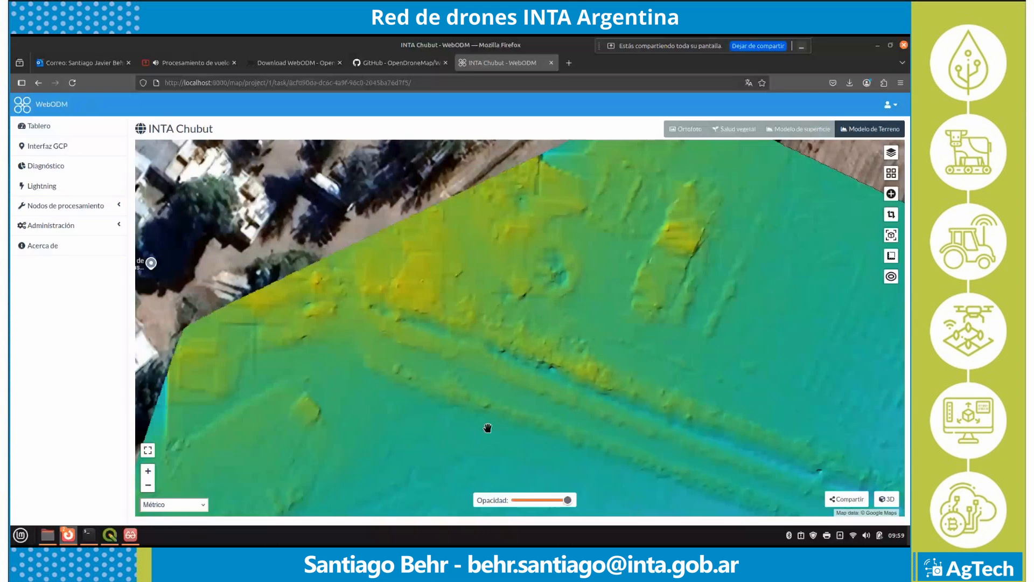
scroll(584, 277, "down", 3)
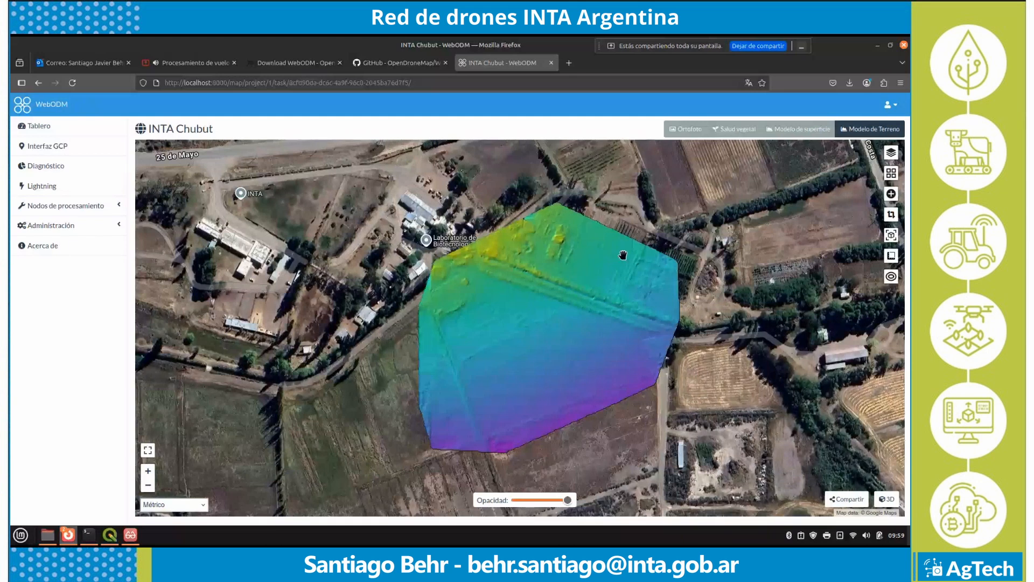
Step: Switch INTA Chubut back to its orthophoto, then return to the dashboard and expand the tasks of Primer Proyecto
left_click(689, 131)
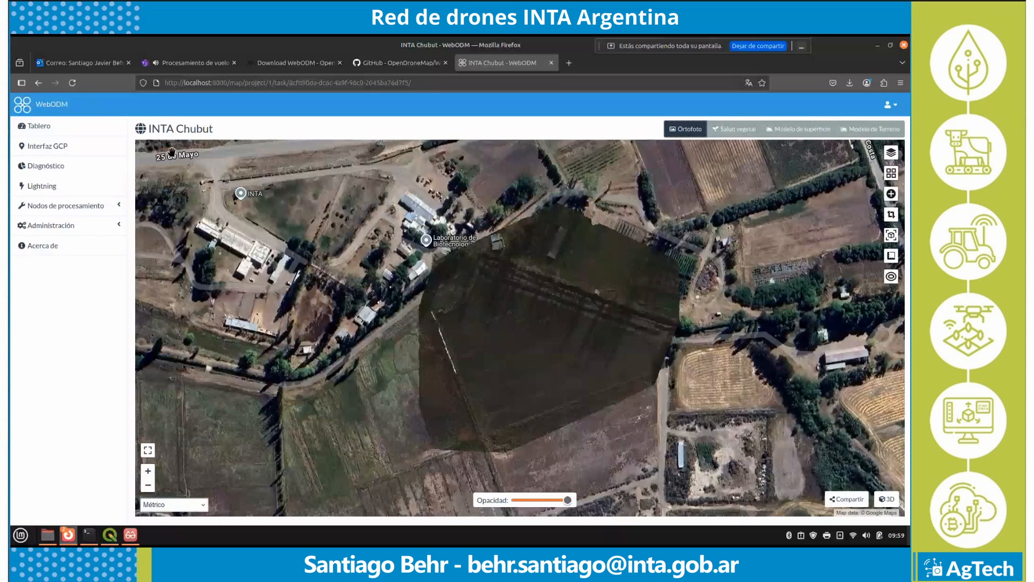
left_click(39, 126)
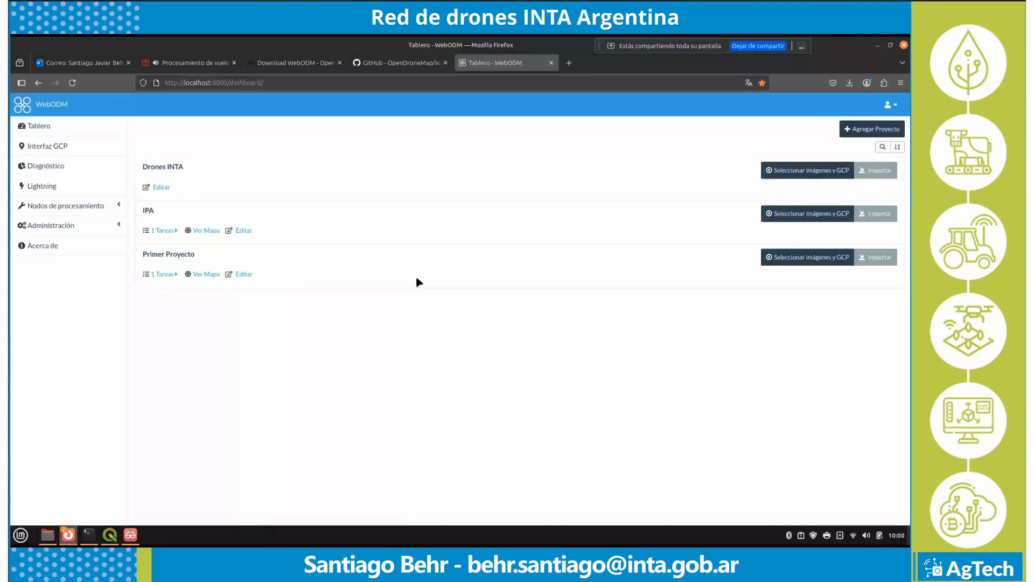
left_click(173, 275)
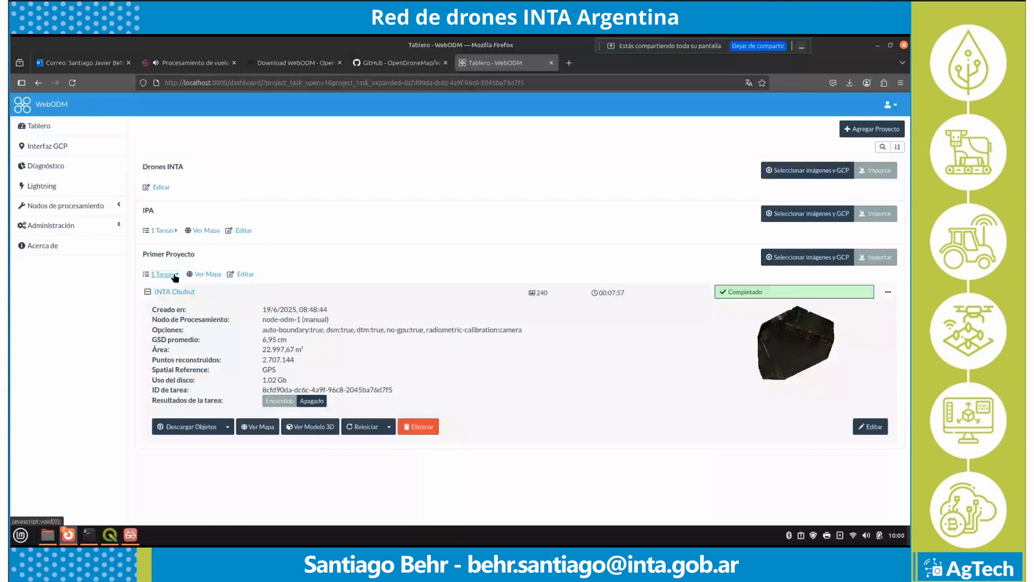
Step: Download the INTA Chubut orthophoto in the UTM (EPSG:32720) projection and GeoTIFF (Raw) format
left_click(228, 426)
scroll(229, 377, "down", 2)
left_click(187, 389)
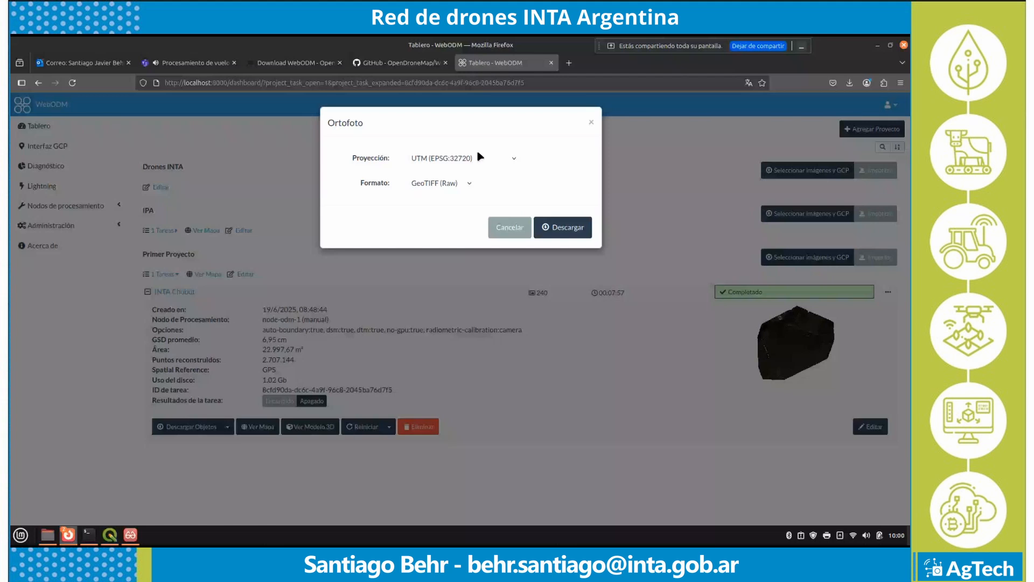
left_click(431, 186)
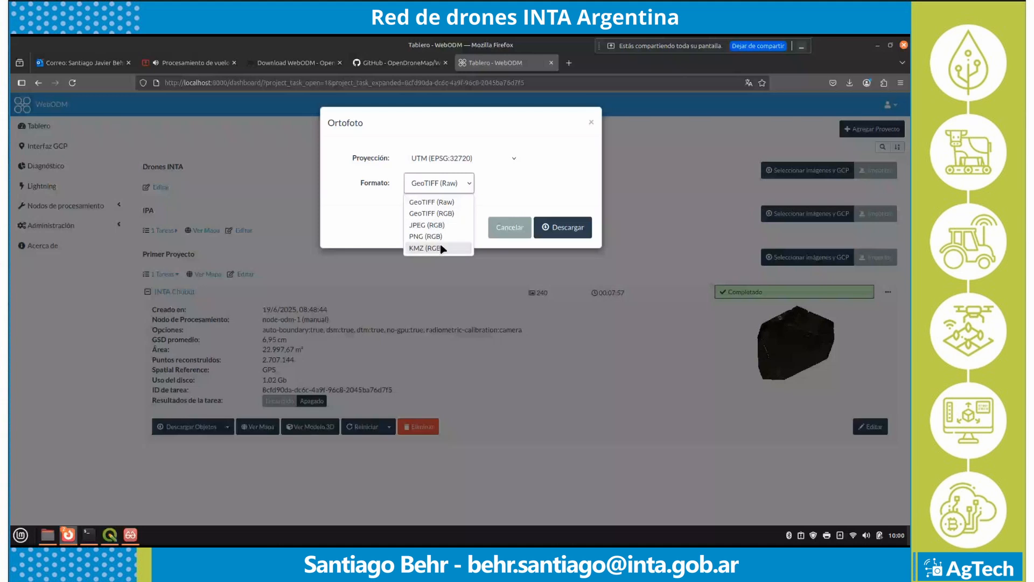
left_click(492, 216)
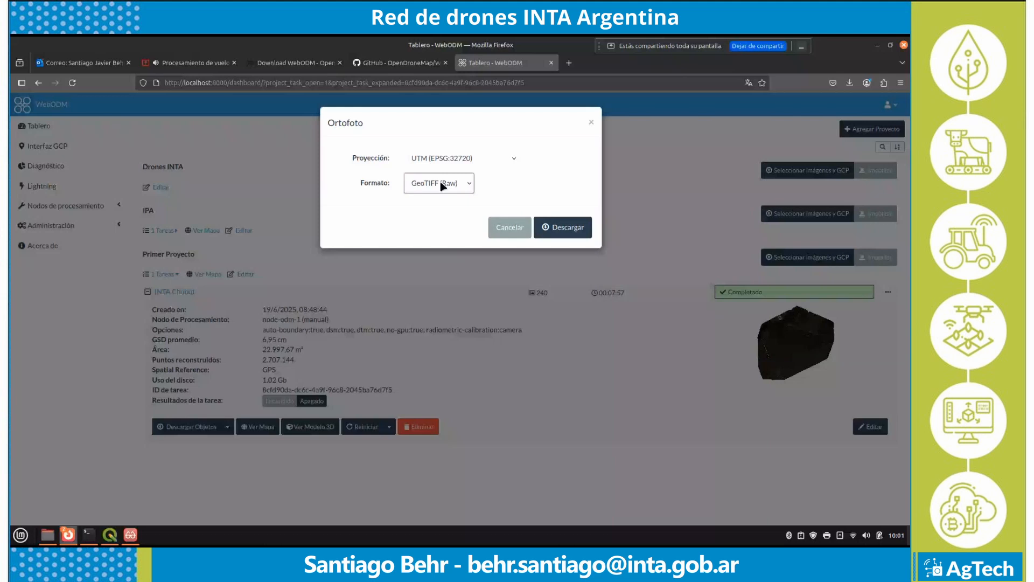
left_click(565, 232)
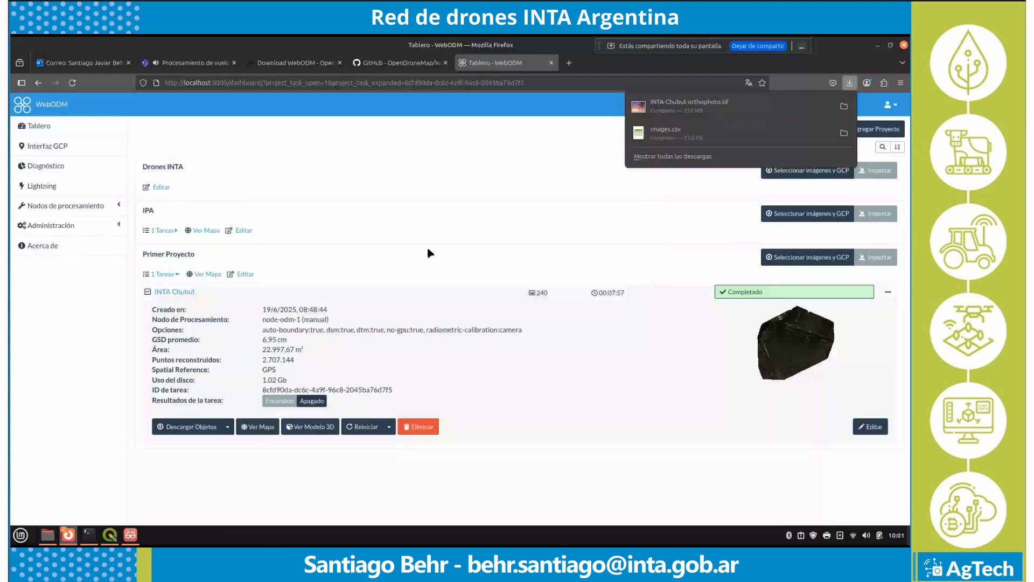
Step: Download the terrain model and the surface model of INTA Chubut as TIFF files
left_click(191, 426)
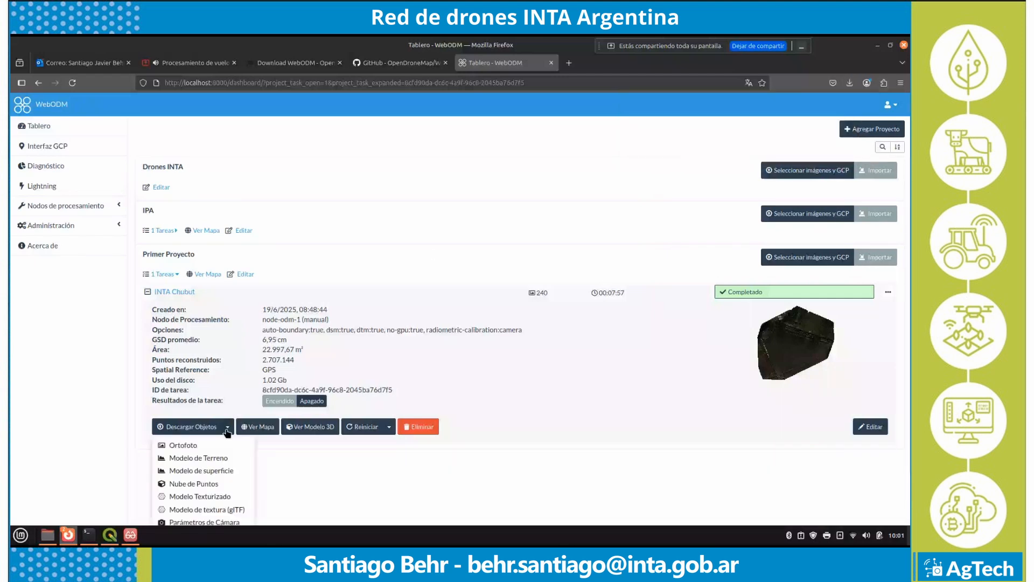
left_click(218, 462)
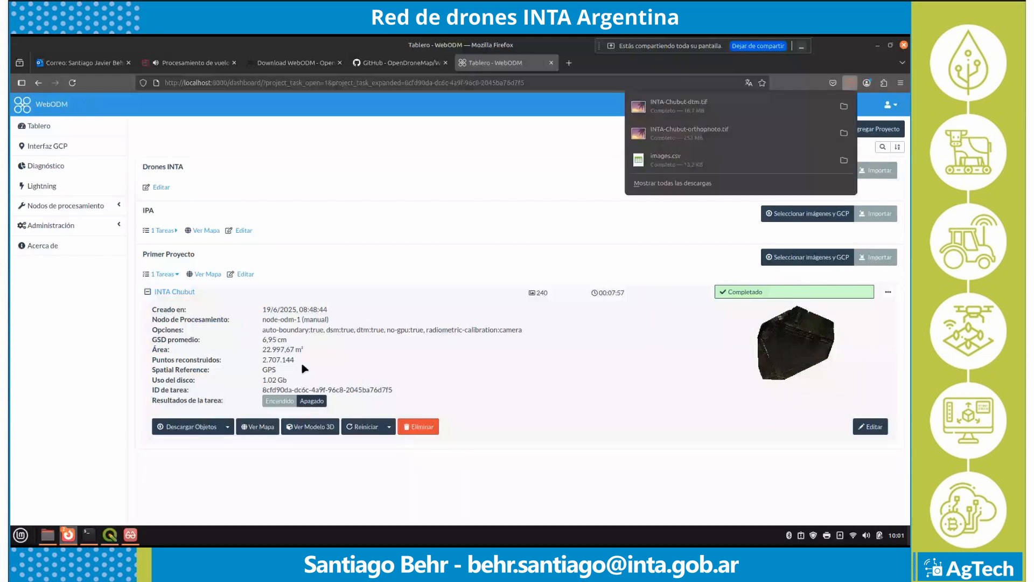
left_click(191, 427)
left_click(230, 471)
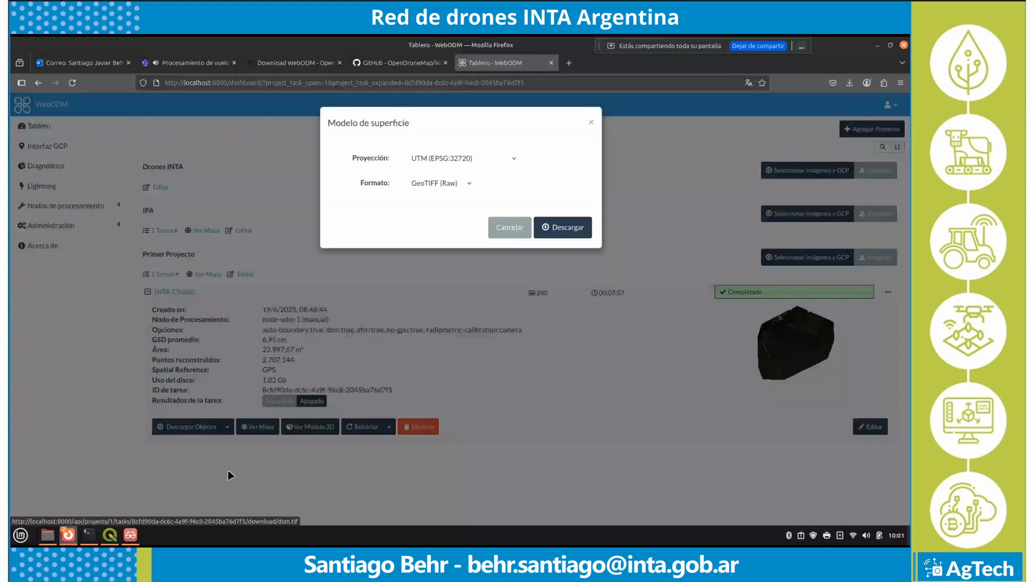
left_click(572, 228)
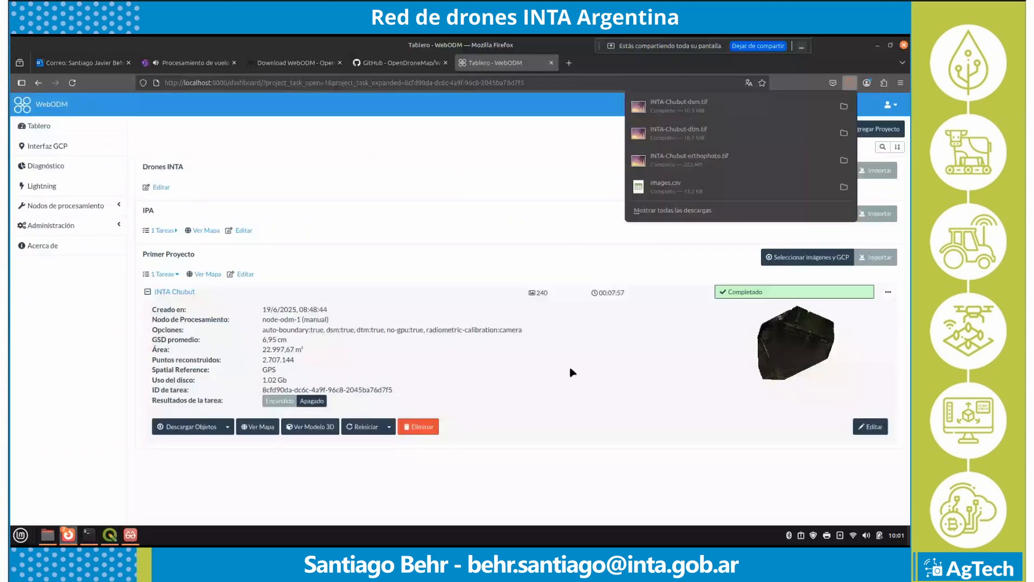
Step: Download the quality report of INTA Chubut and dismiss the downloads list covering it
left_click(235, 426)
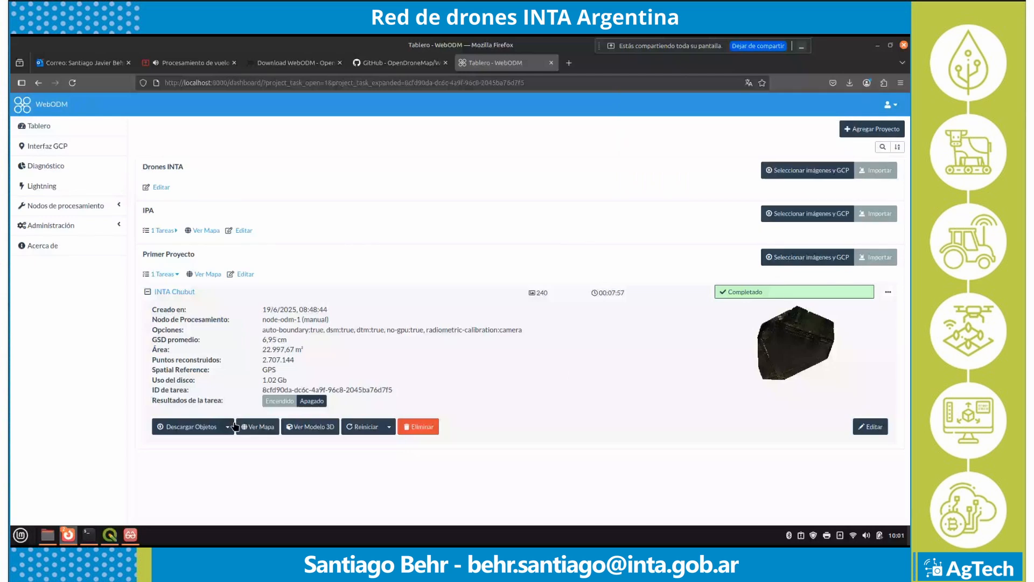
left_click(234, 426)
scroll(234, 426, "down", 1)
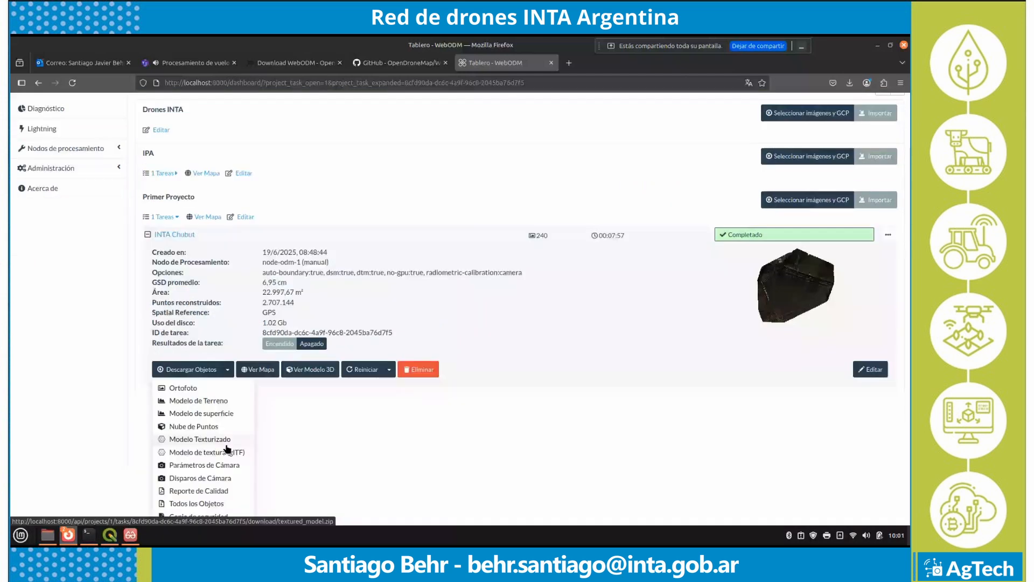
left_click(187, 495)
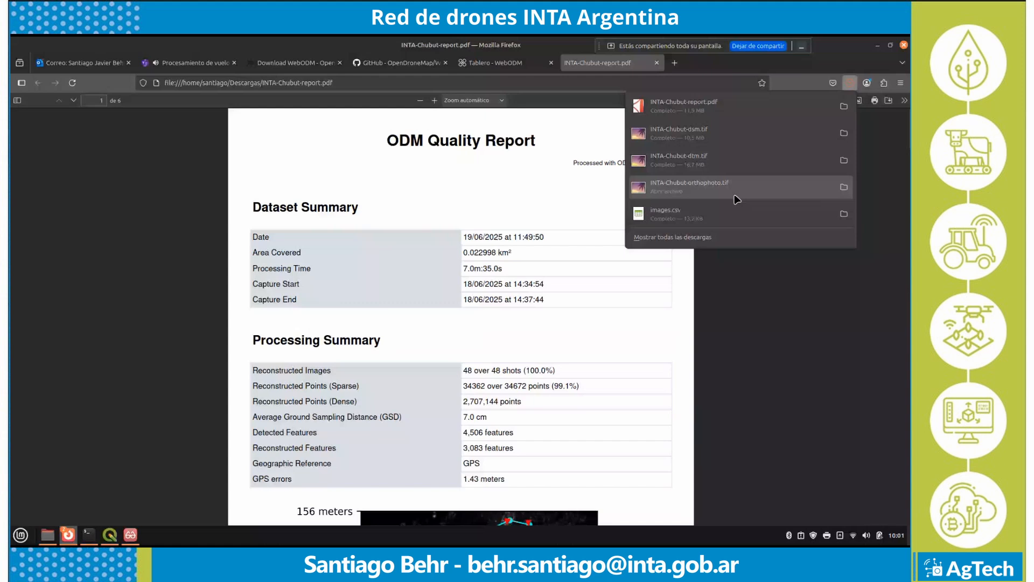
left_click(544, 202)
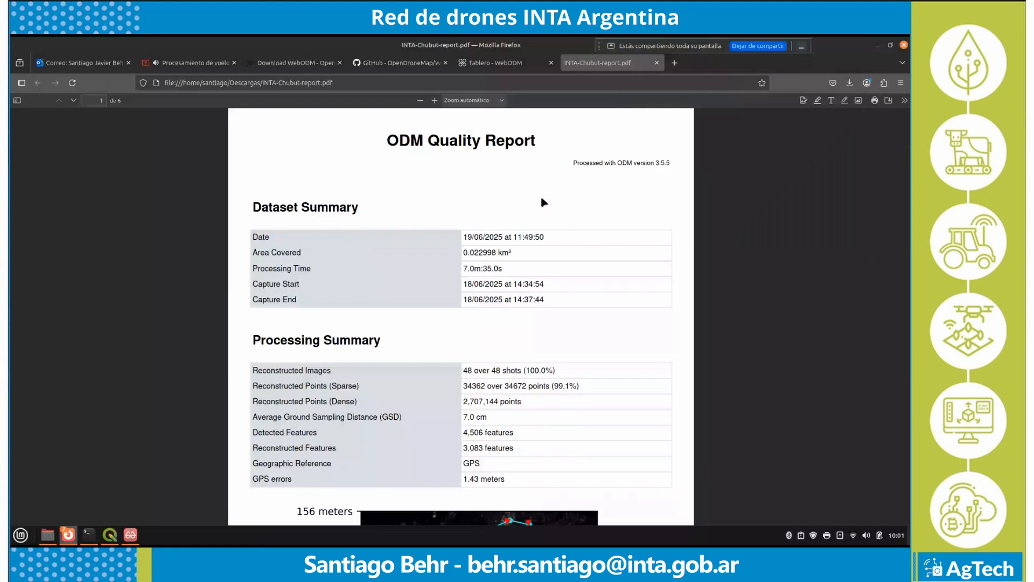
Step: Examine the quality report's dataset and processing summaries, flight path, orthophoto, surface model and survey overlap map
scroll(428, 203, "down", 2)
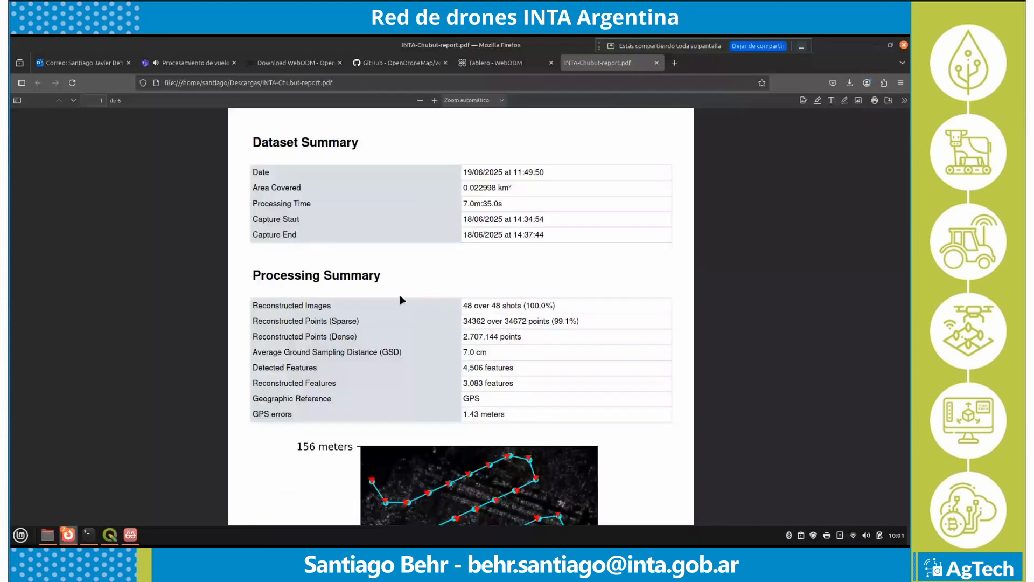
scroll(580, 308, "down", 5)
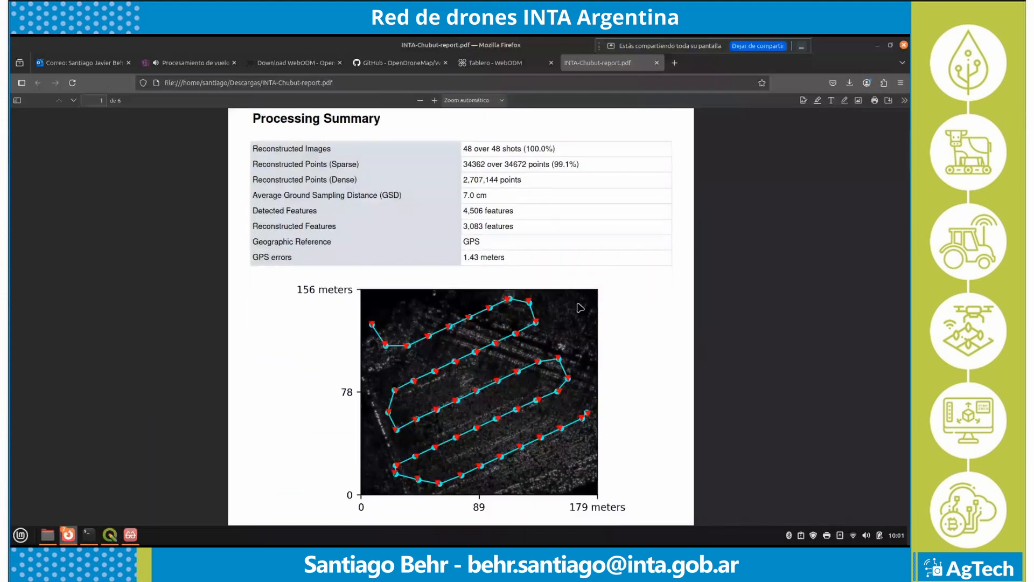
scroll(580, 308, "down", 1)
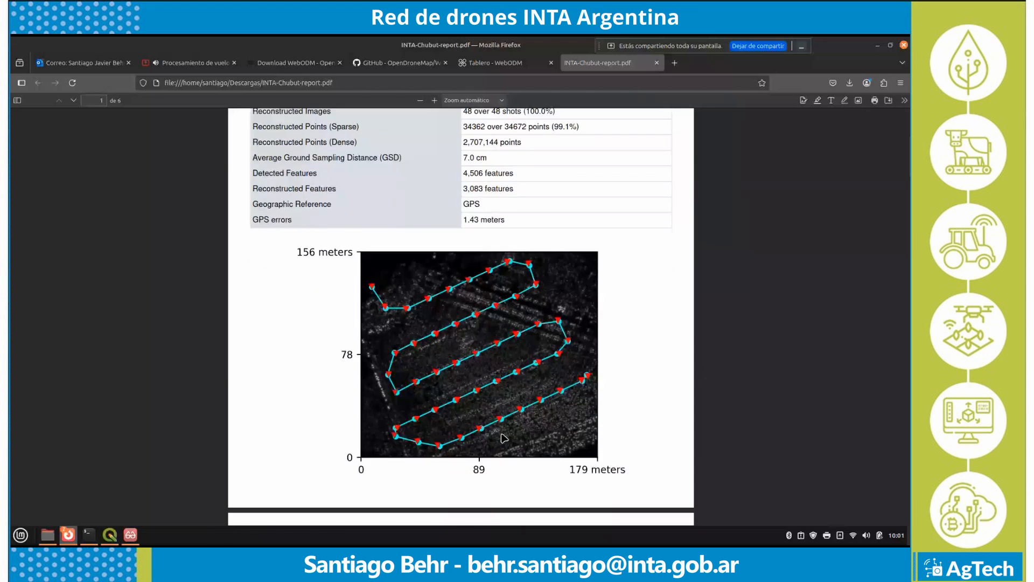
scroll(646, 388, "down", 4)
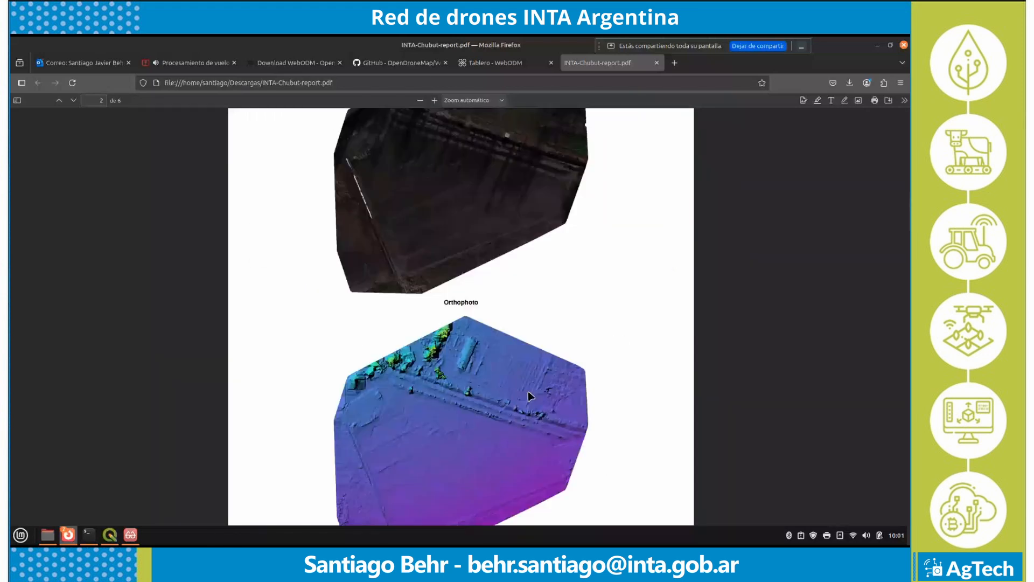
scroll(530, 396, "down", 3)
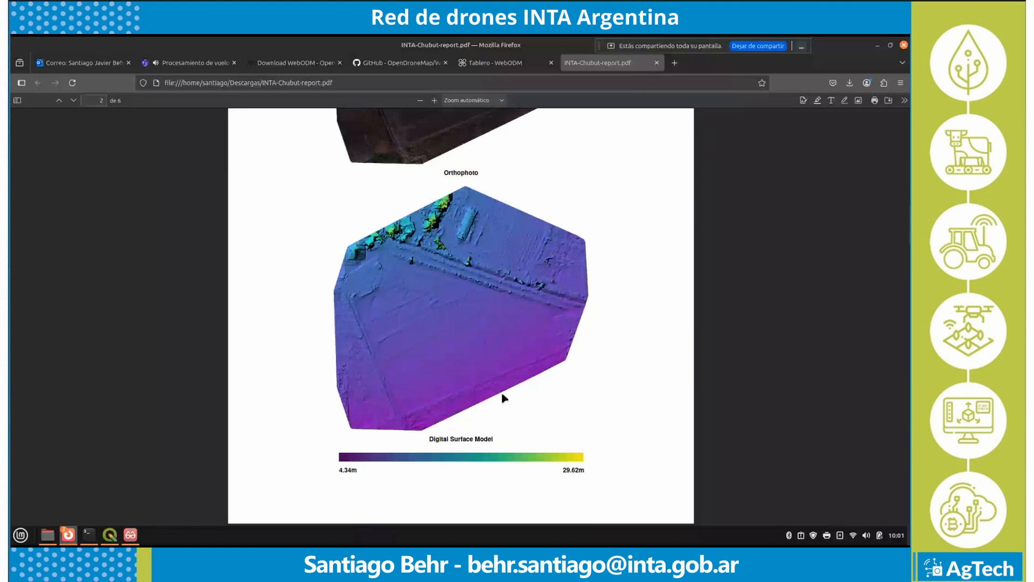
scroll(504, 398, "down", 1)
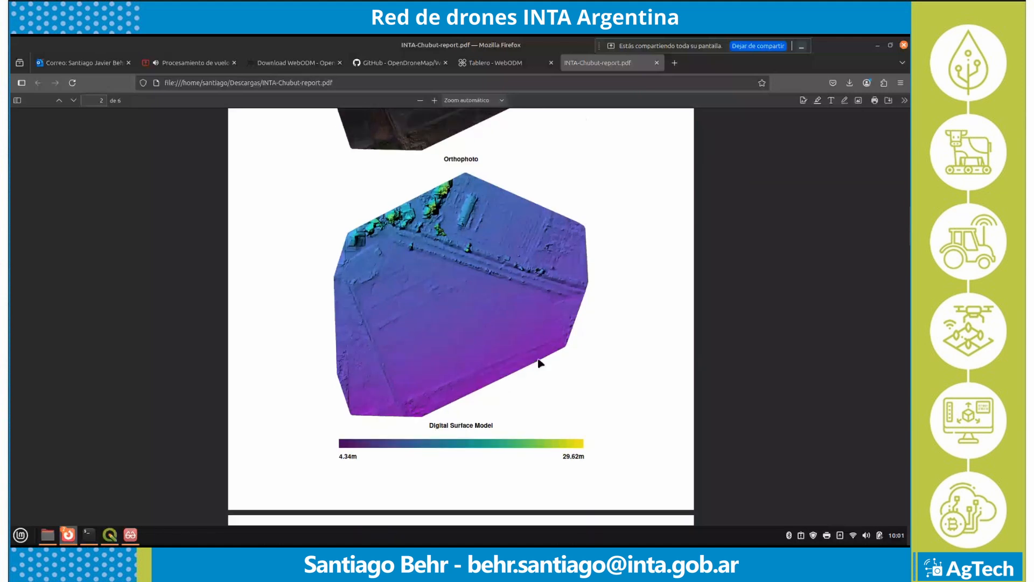
scroll(491, 399, "down", 10)
scroll(492, 399, "down", 7)
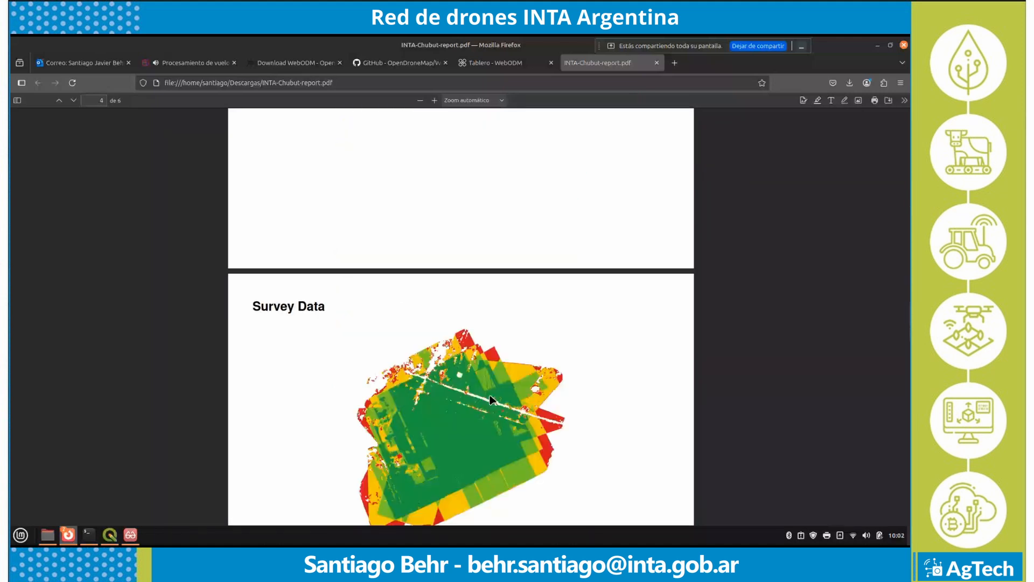
scroll(477, 345, "down", 4)
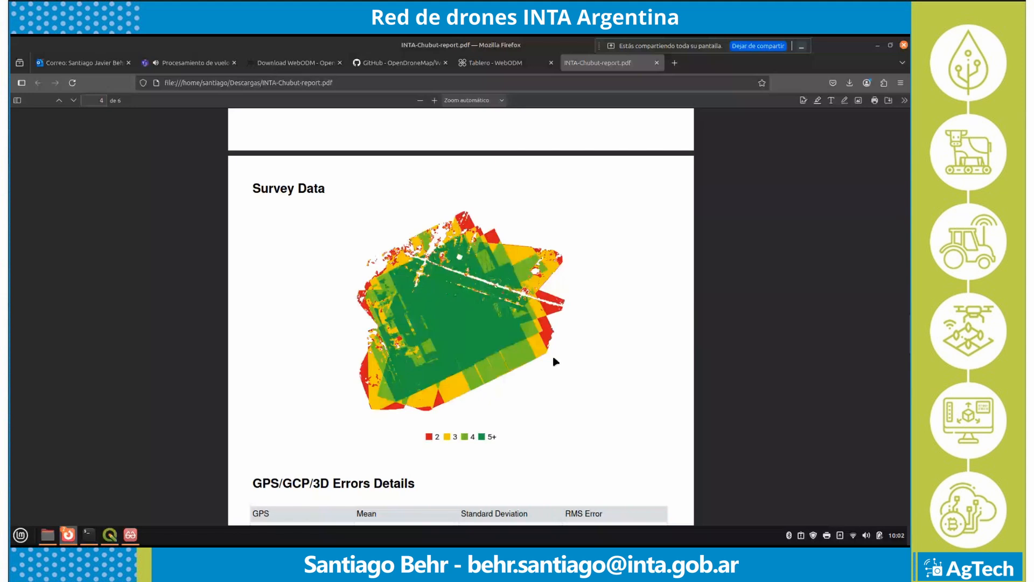
scroll(532, 353, "down", 1)
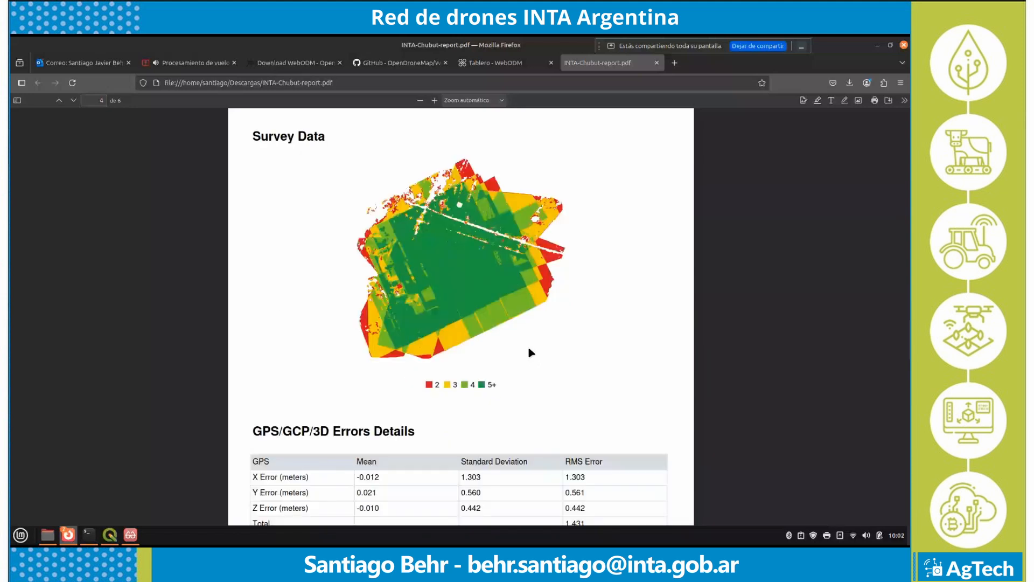
Step: Examine the report's error tables, highlighting the X, Y and Z RMS errors of the GPS data
scroll(532, 353, "down", 3)
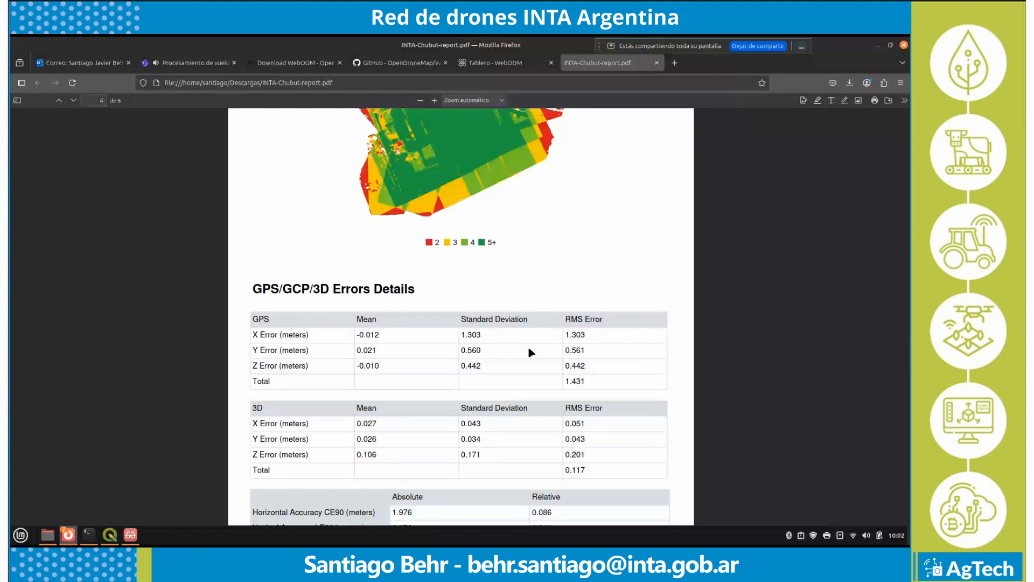
scroll(531, 353, "down", 1)
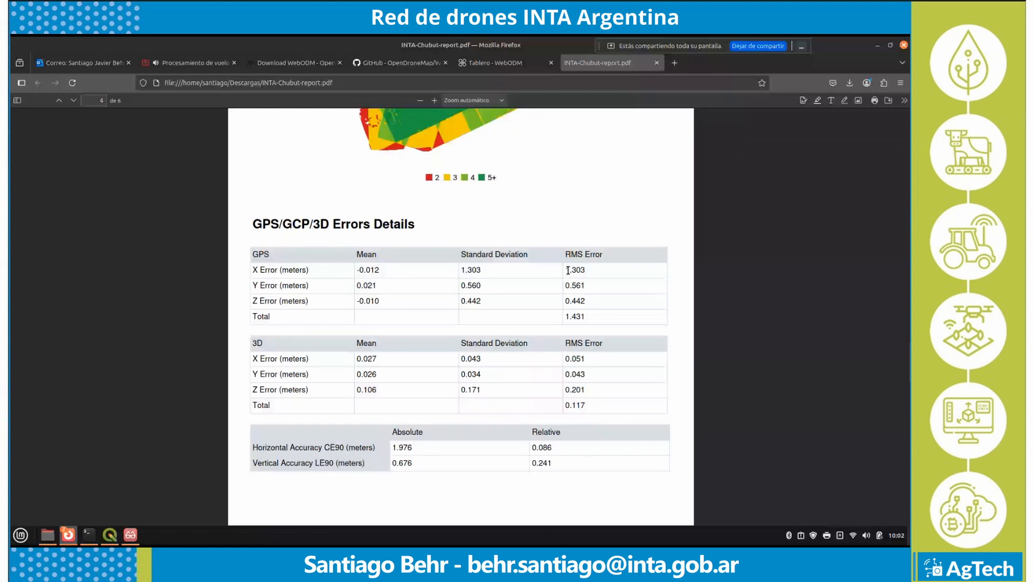
mouse_move(568, 271)
left_mouse_down()
mouse_move(577, 271)
mouse_move(566, 287)
left_mouse_up()
left_click_drag(567, 302, 581, 302)
left_click_drag(566, 270, 581, 270)
left_click(588, 272)
left_click_drag(590, 271, 593, 300)
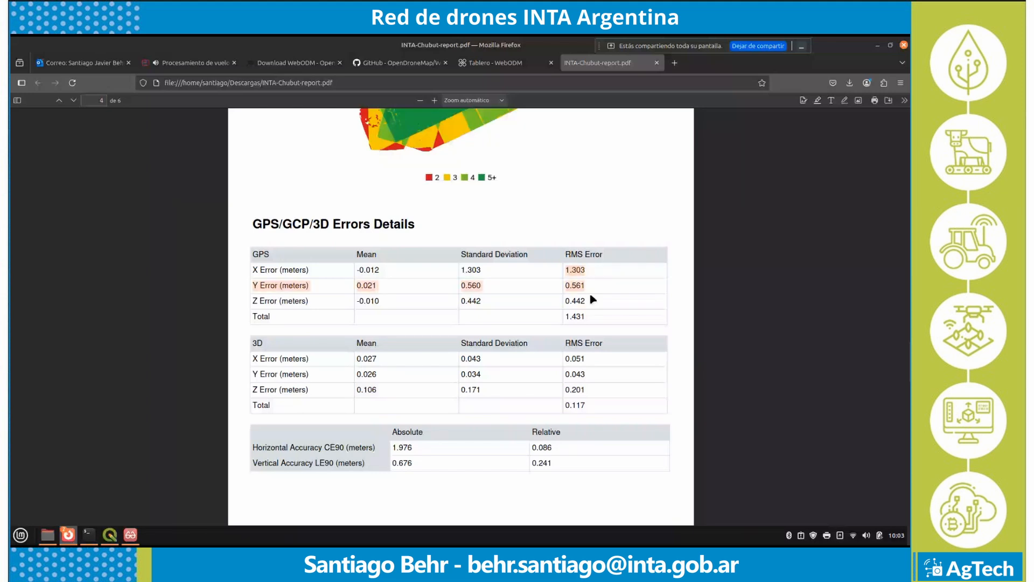
left_click(594, 275)
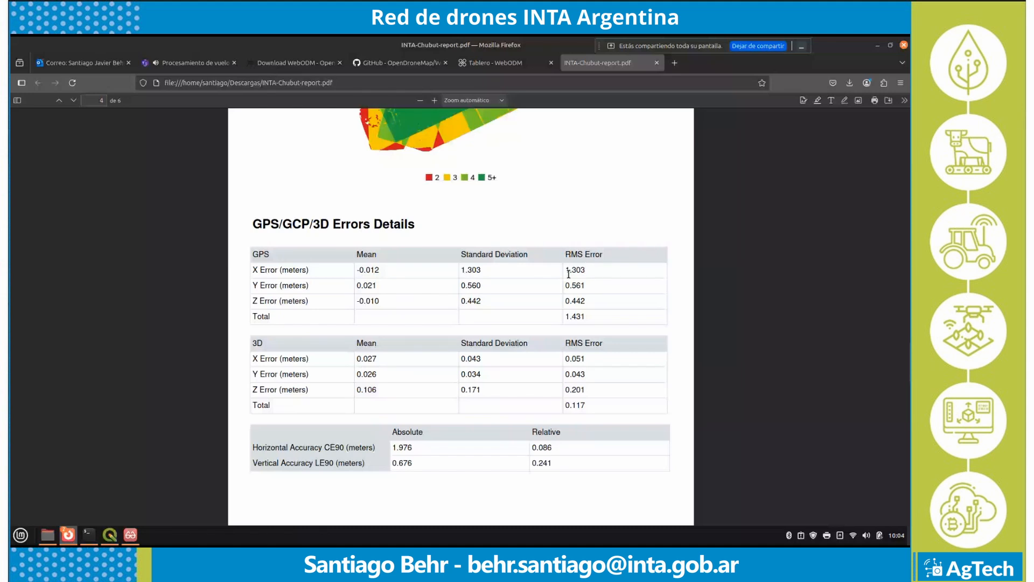
left_click_drag(567, 270, 589, 300)
left_click(590, 301)
Step: Close the quality report and review the full list of downloadable products for INTA Chubut
left_click(657, 62)
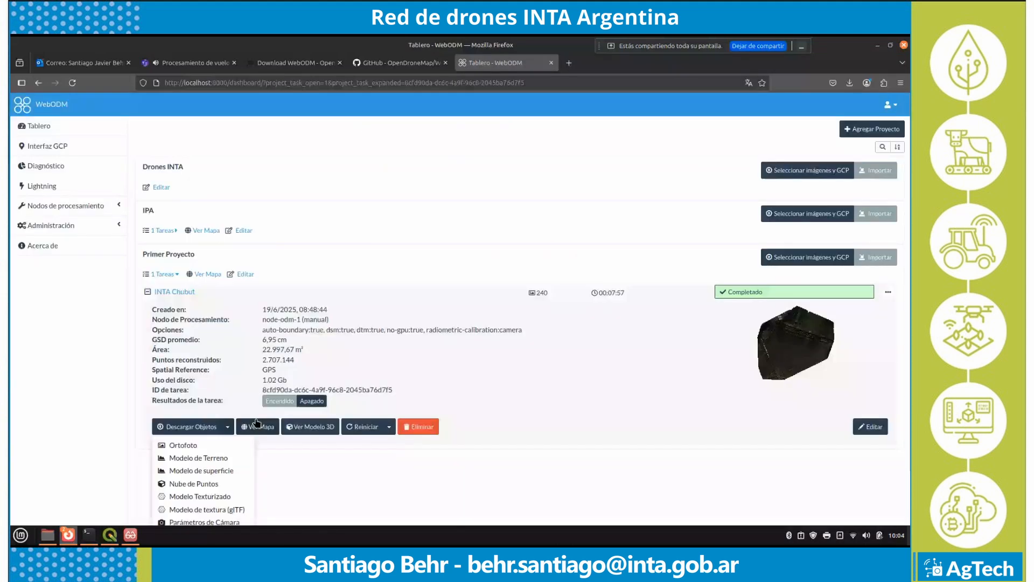
scroll(248, 431, "down", 2)
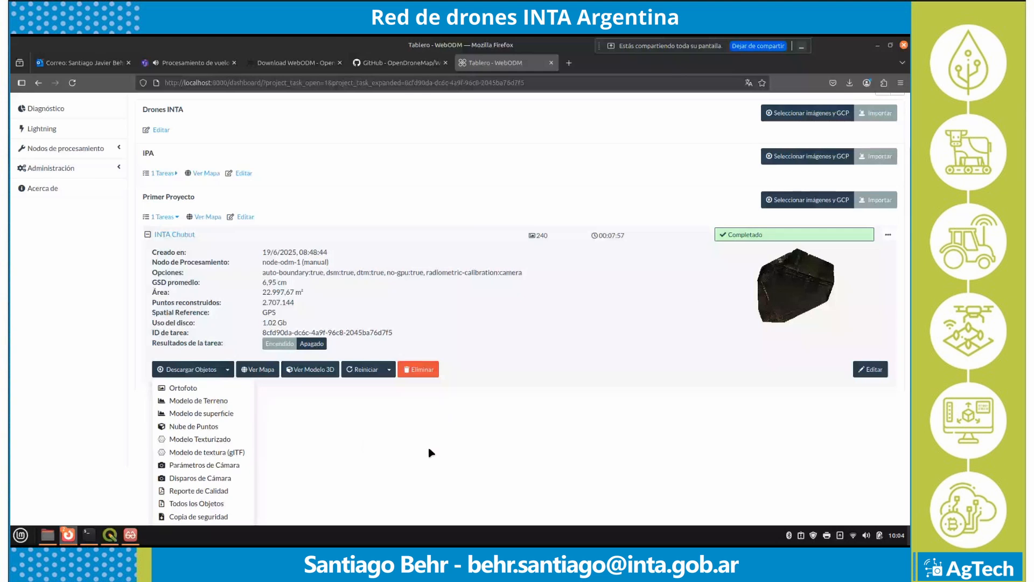
left_click(285, 278)
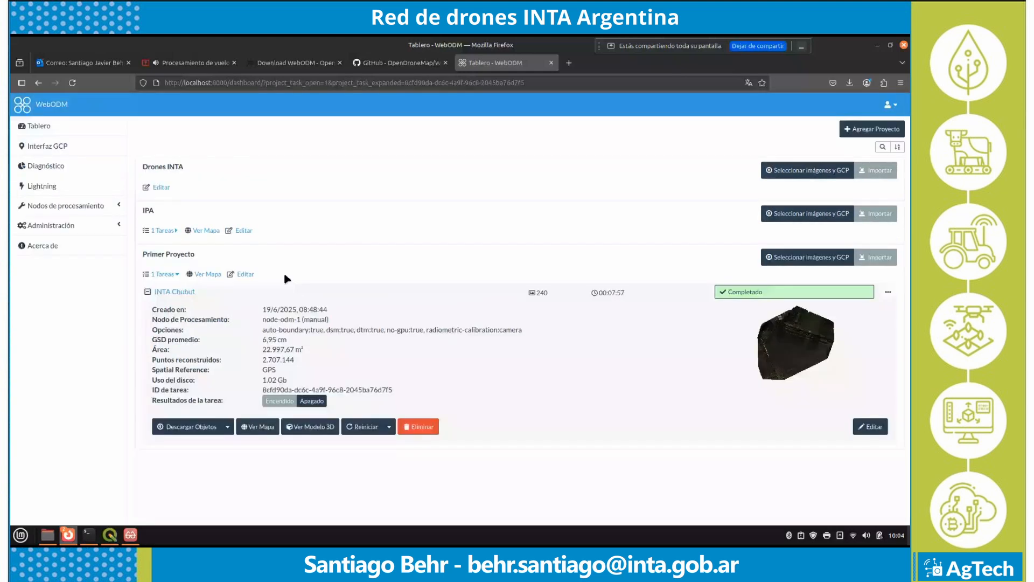
Step: Open the 2D map of the IPA_2024 task in the IPA project and inspect its orthophoto against the base map
left_click(162, 230)
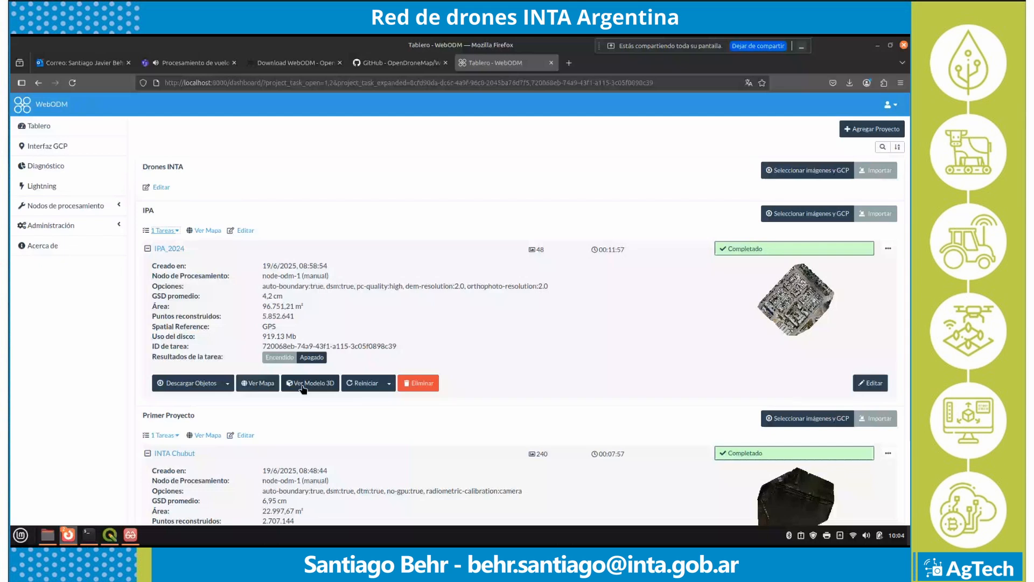
left_click(263, 386)
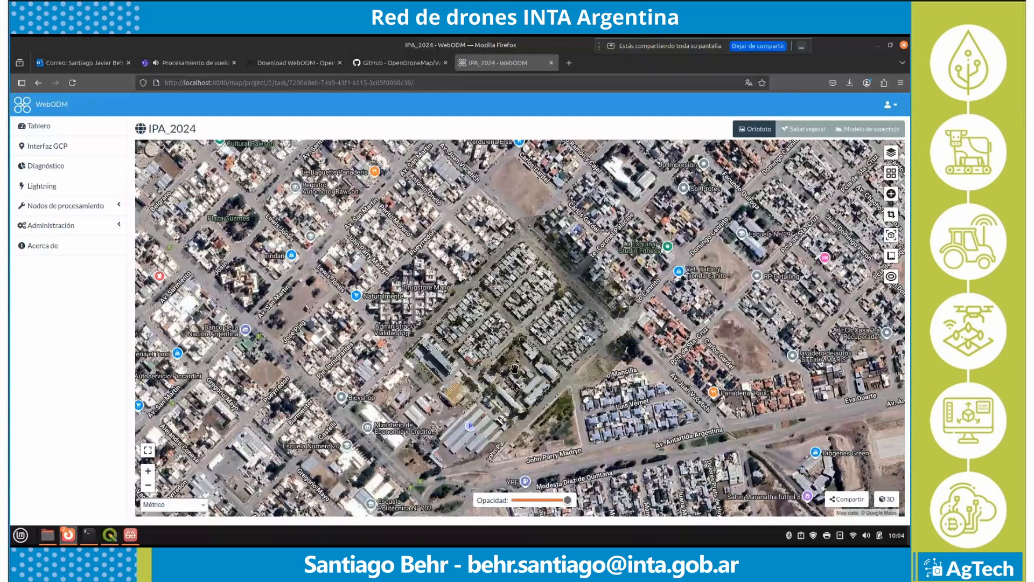
scroll(514, 368, "up", 4)
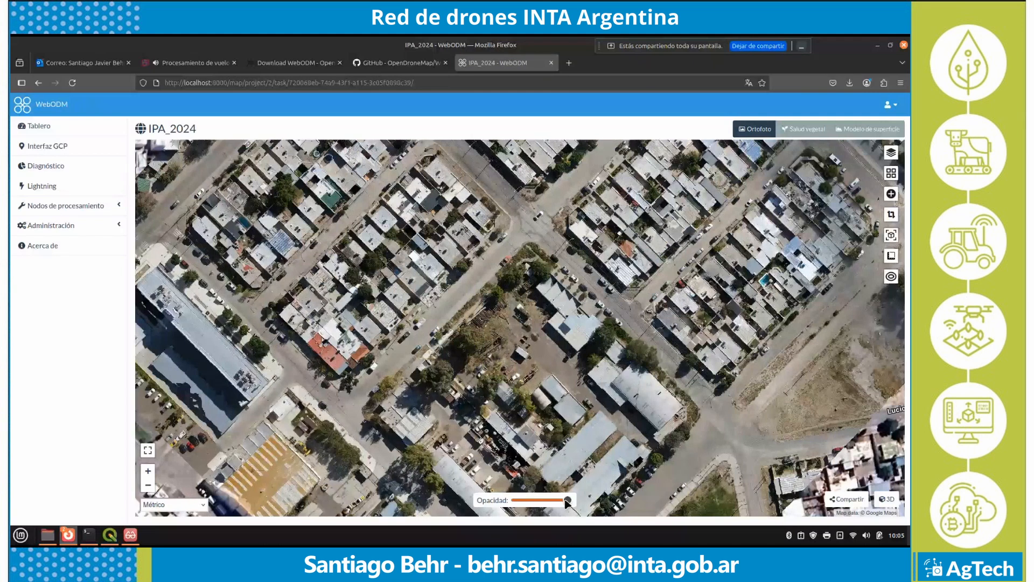
mouse_move(566, 501)
left_mouse_down()
mouse_move(519, 502)
mouse_move(577, 502)
left_mouse_up()
scroll(562, 366, "down", 3)
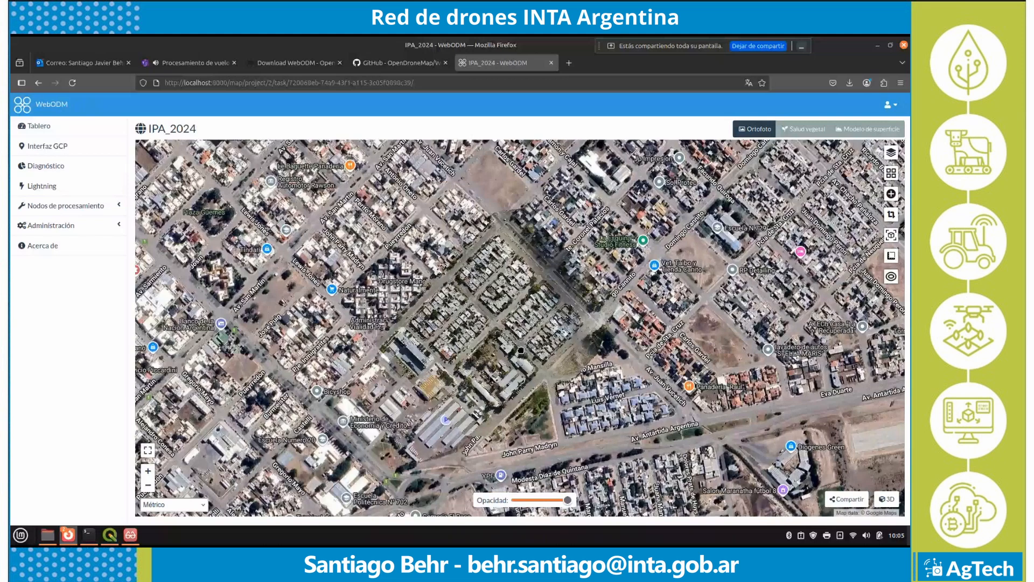
Step: Display the plant health layer of IPA_2024 and compare it with the base map by lowering and restoring its opacity
left_click_drag(521, 350, 535, 356)
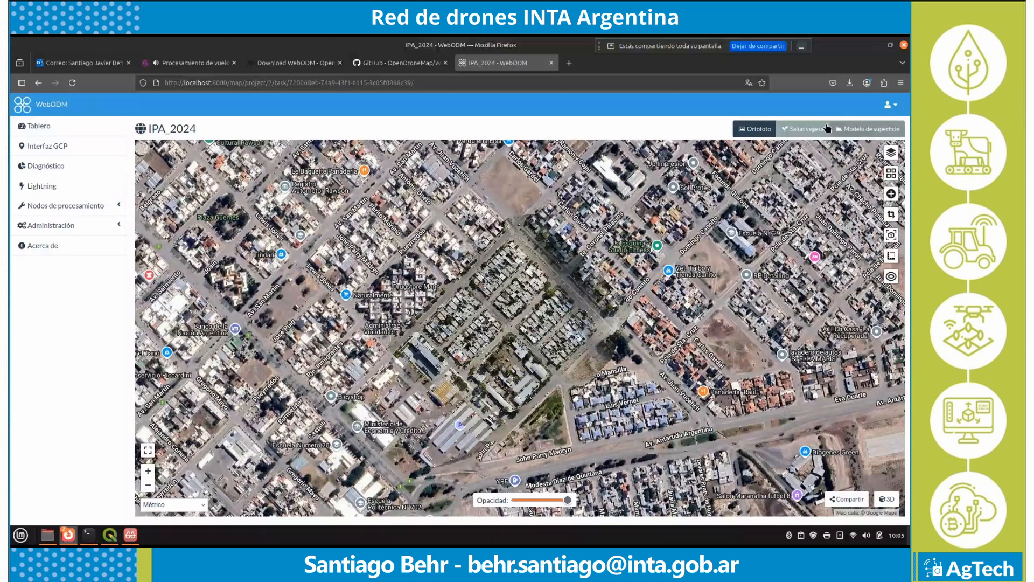
left_click(813, 129)
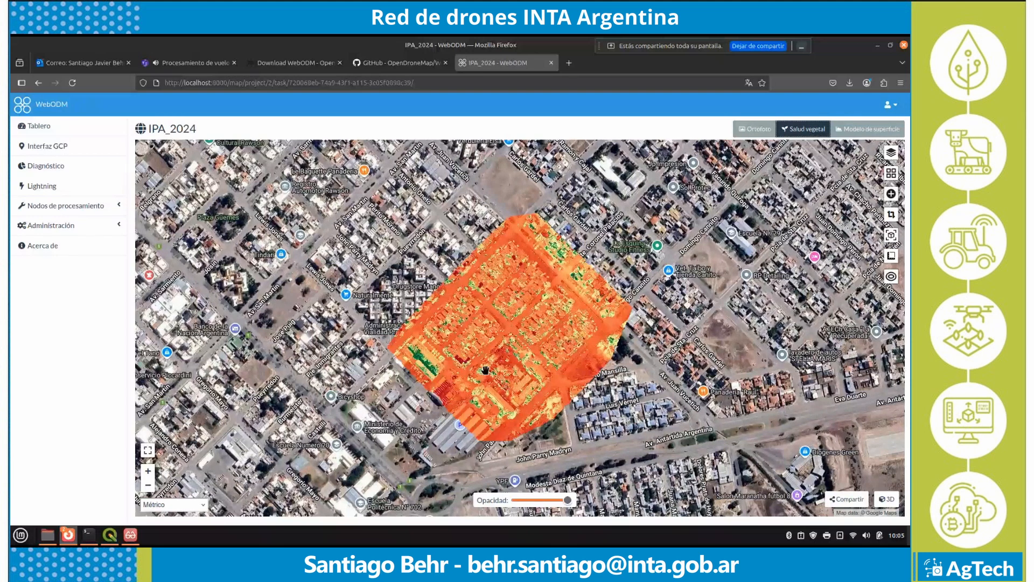
scroll(486, 370, "up", 3)
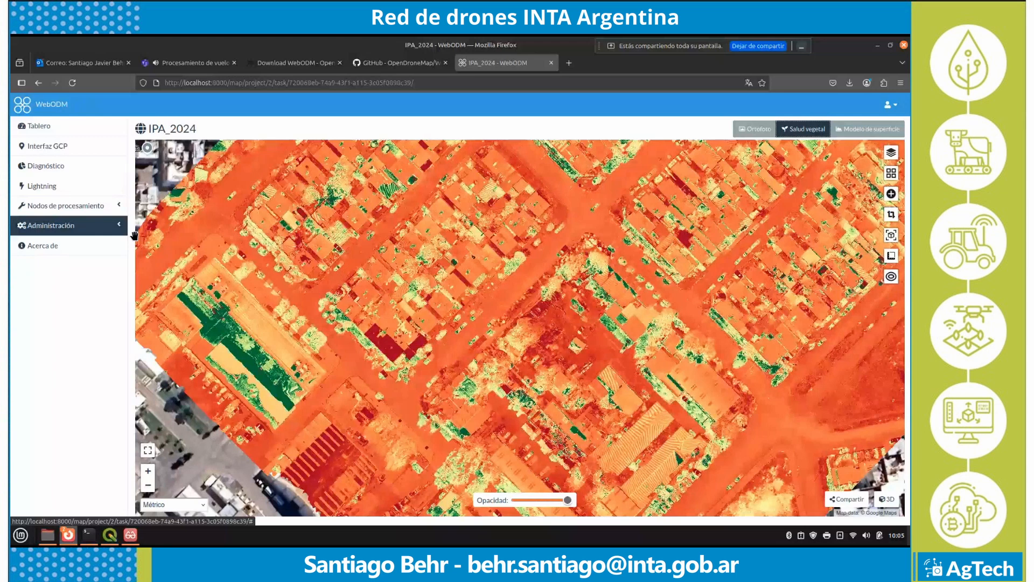
mouse_move(568, 500)
left_mouse_down()
mouse_move(487, 507)
mouse_move(569, 500)
left_mouse_up()
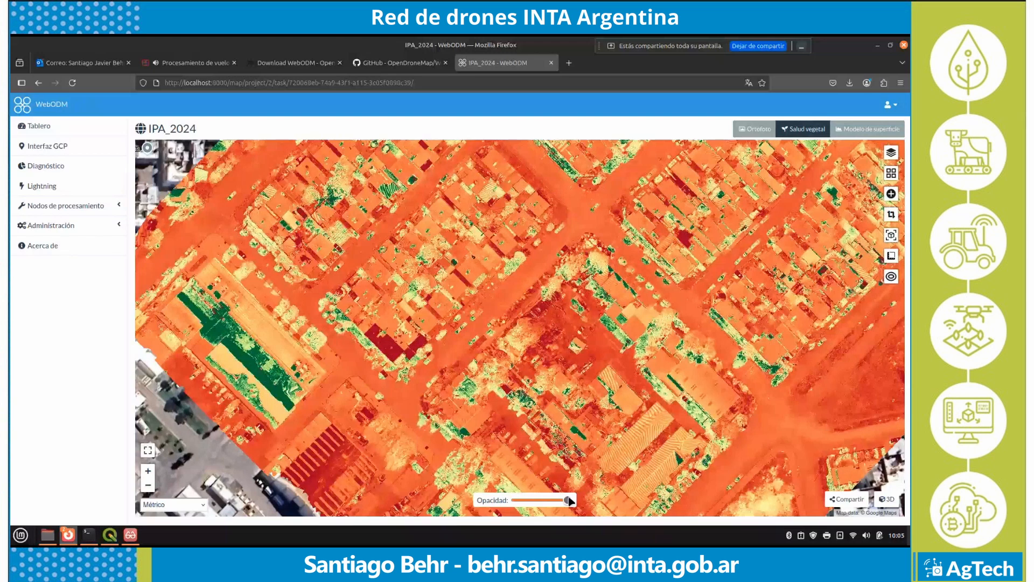
left_click_drag(568, 500, 516, 500)
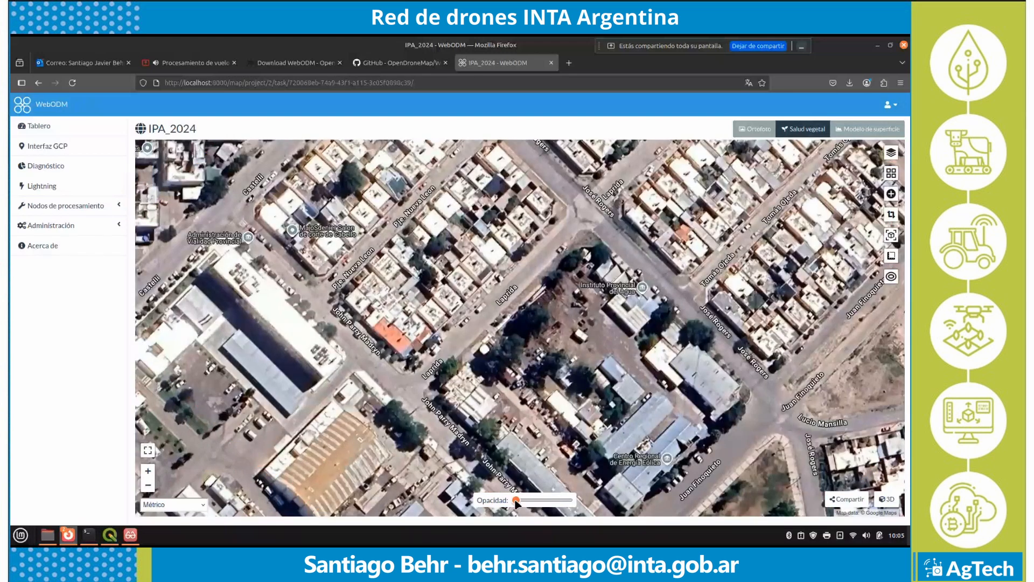
left_click_drag(516, 500, 568, 500)
scroll(621, 341, "down", 3)
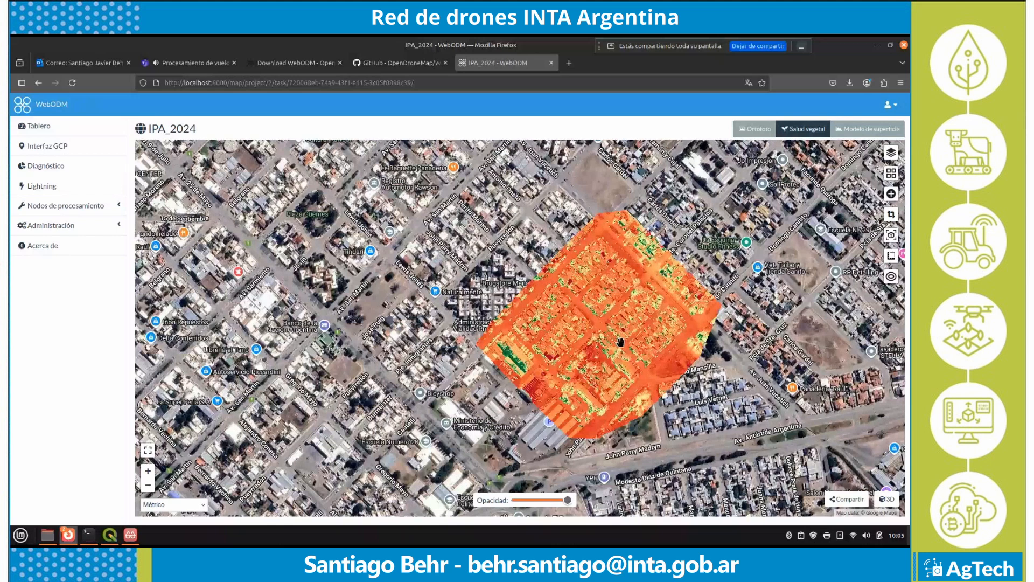
Step: Display the surface model of IPA_2024 and inspect the relief of its buildings and trees
left_click_drag(621, 342, 564, 340)
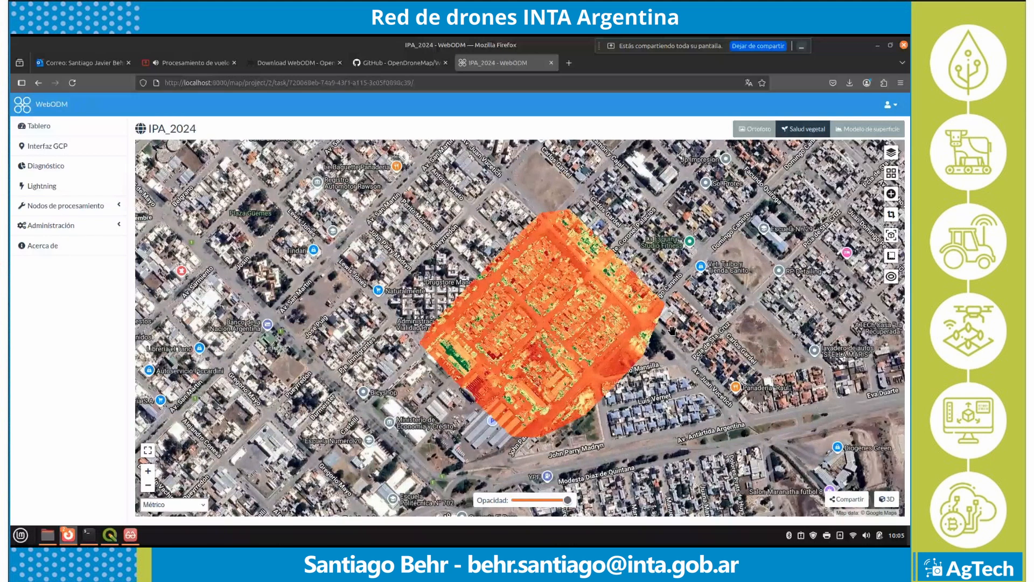
left_click(867, 129)
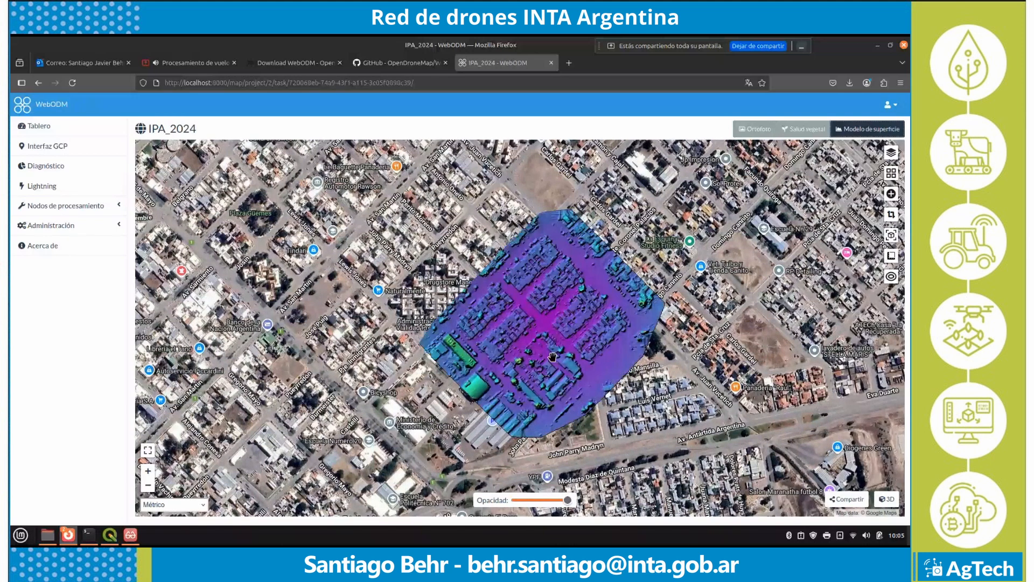
scroll(553, 357, "up", 2)
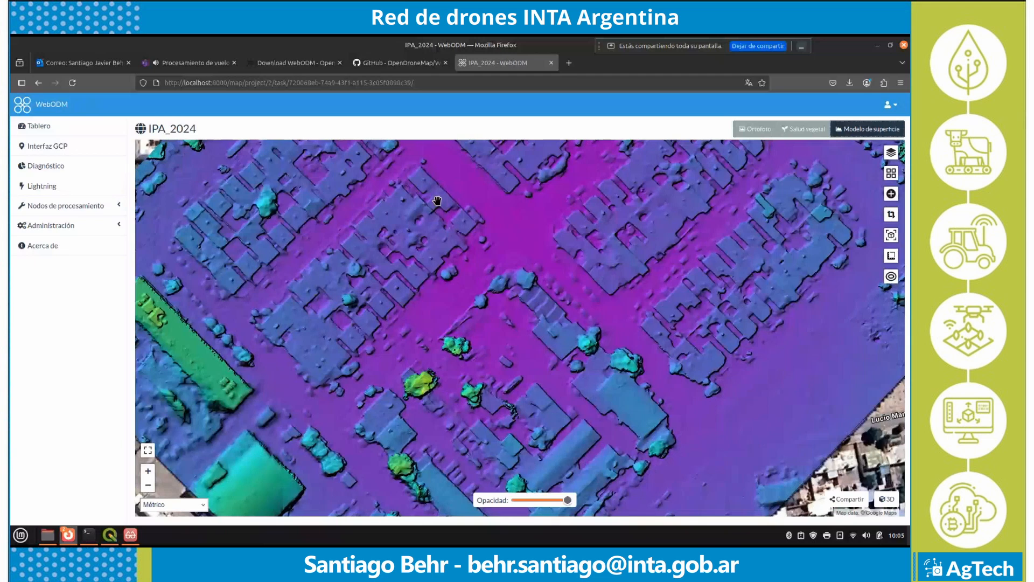
scroll(510, 398, "down", 3)
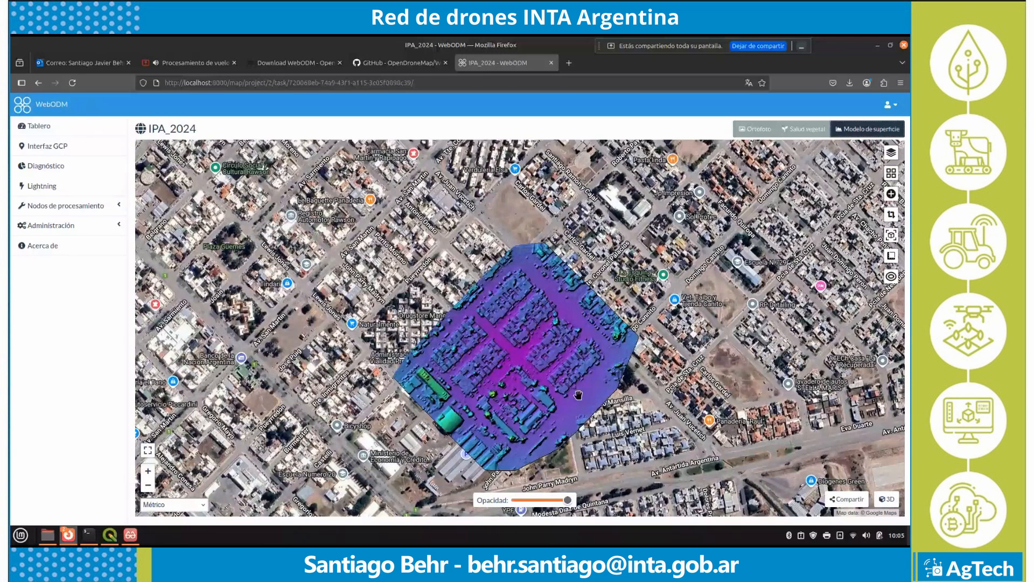
Step: Open the 3D model of IPA_2024 and examine the point cloud's buildings, streets and vegetation from several angles
left_click(888, 500)
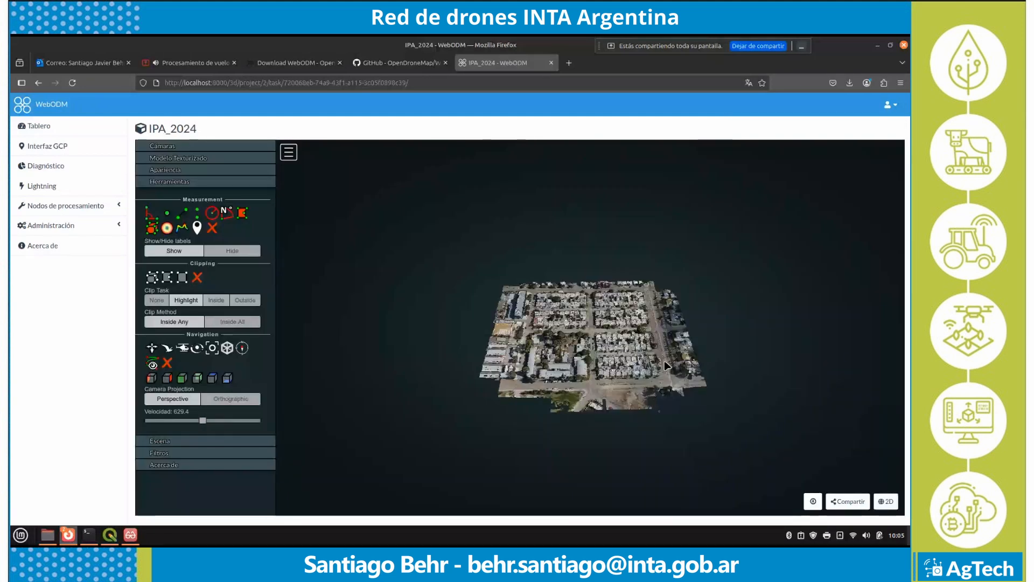
scroll(613, 387, "up", 1)
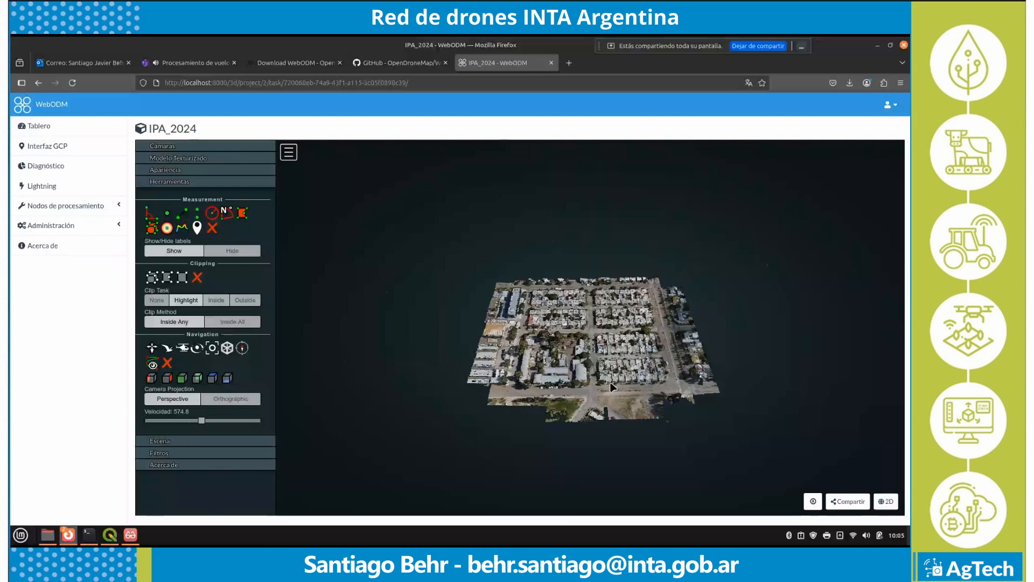
scroll(614, 387, "up", 3)
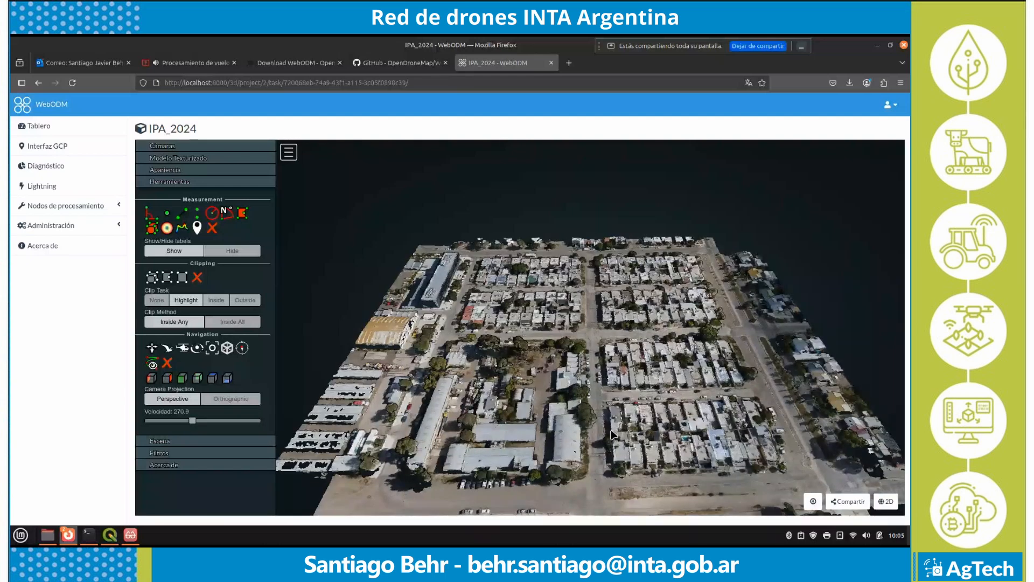
scroll(468, 368, "up", 2)
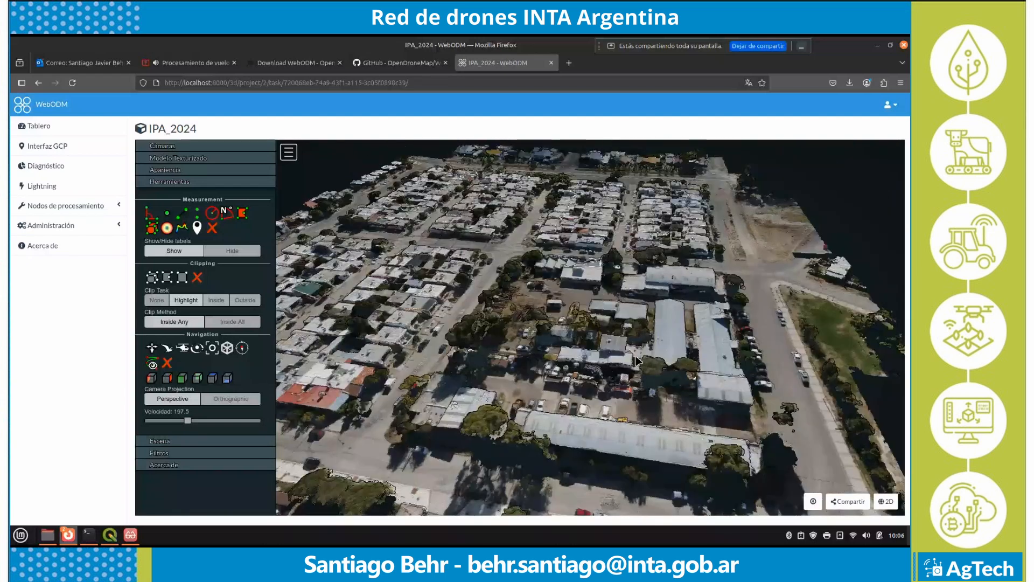
left_click_drag(636, 356, 498, 410)
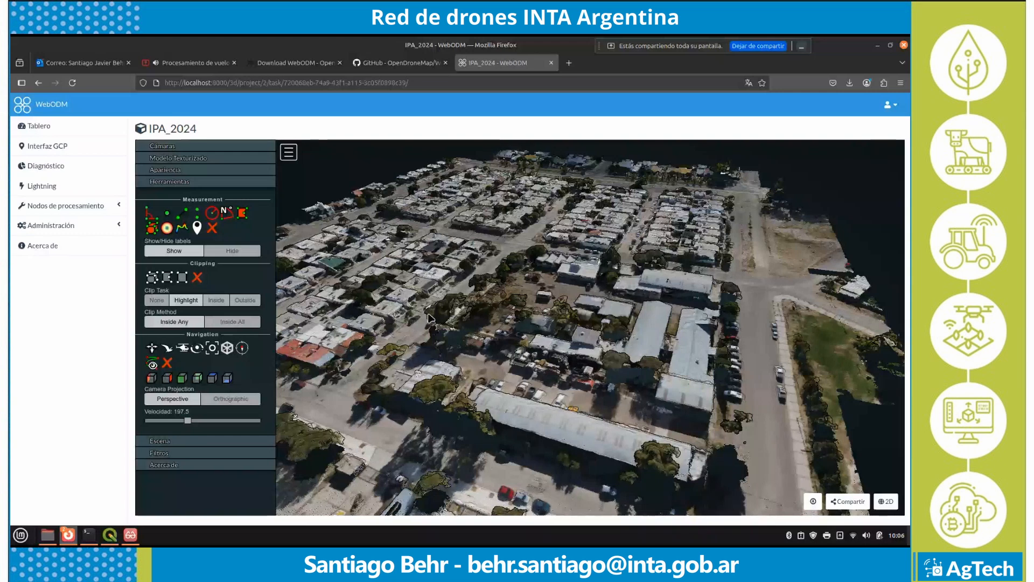
scroll(605, 293, "up", 3)
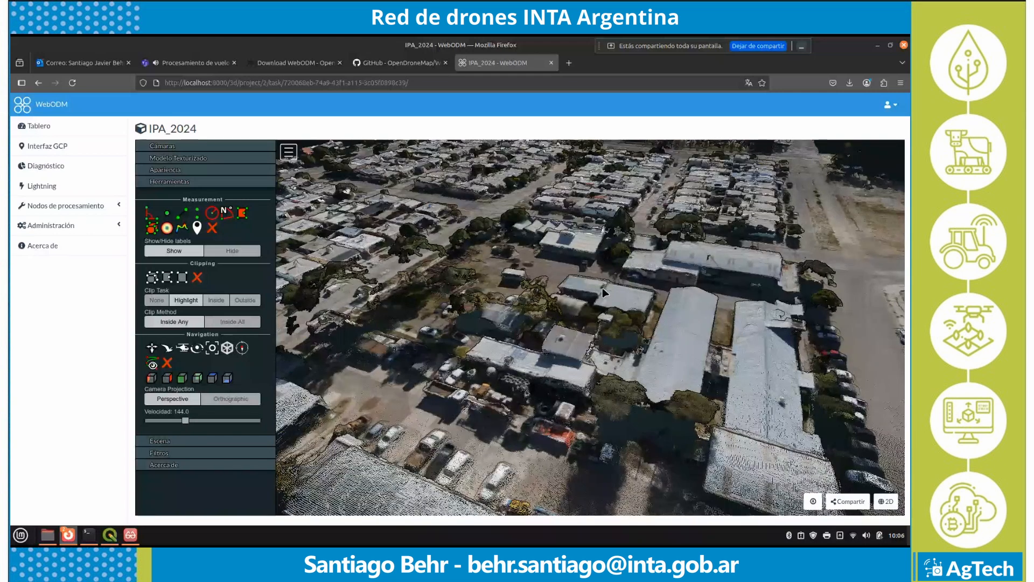
left_click_drag(605, 292, 555, 293)
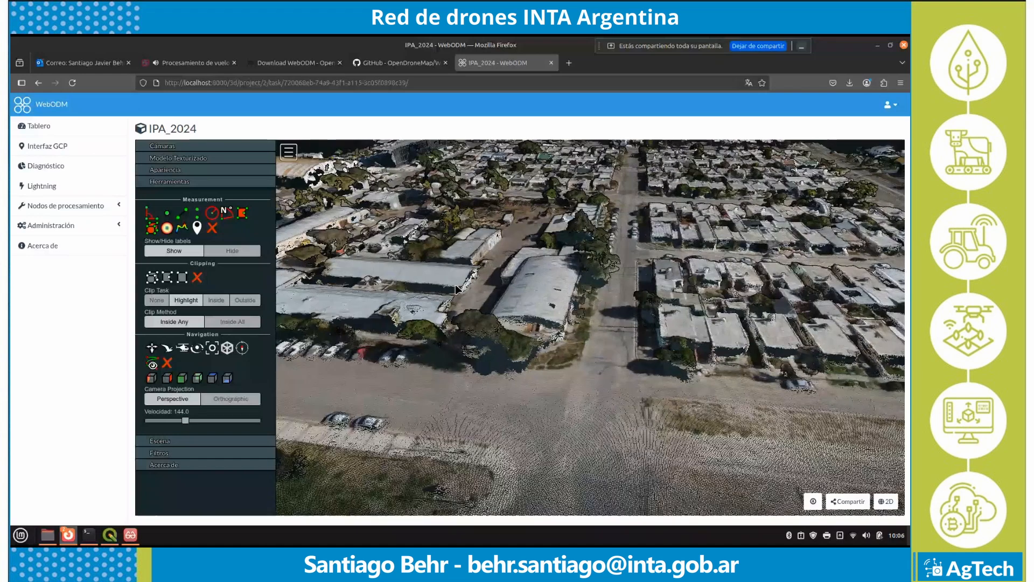
scroll(555, 292, "up", 2)
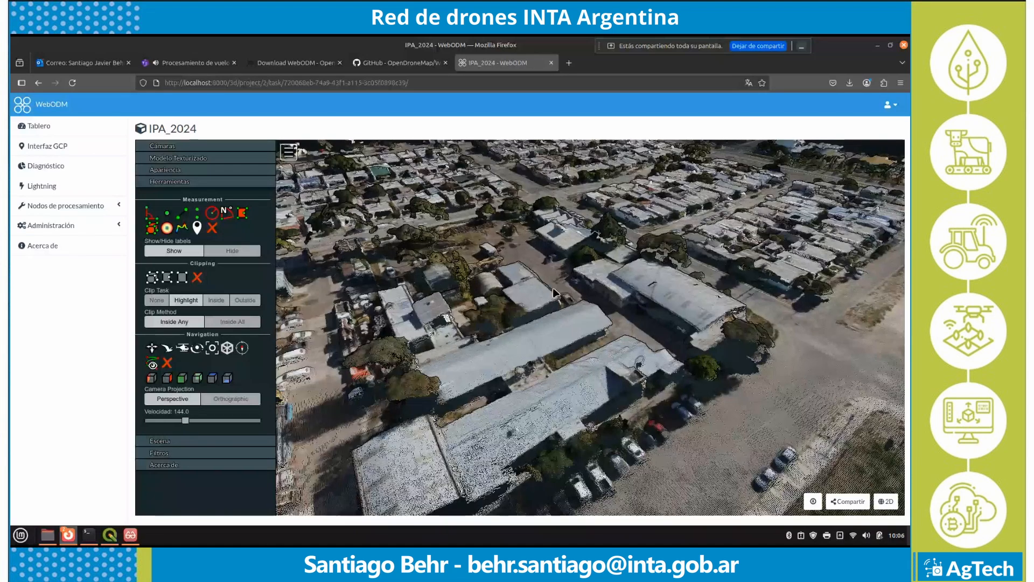
left_click_drag(555, 293, 575, 299)
scroll(575, 299, "down", 5)
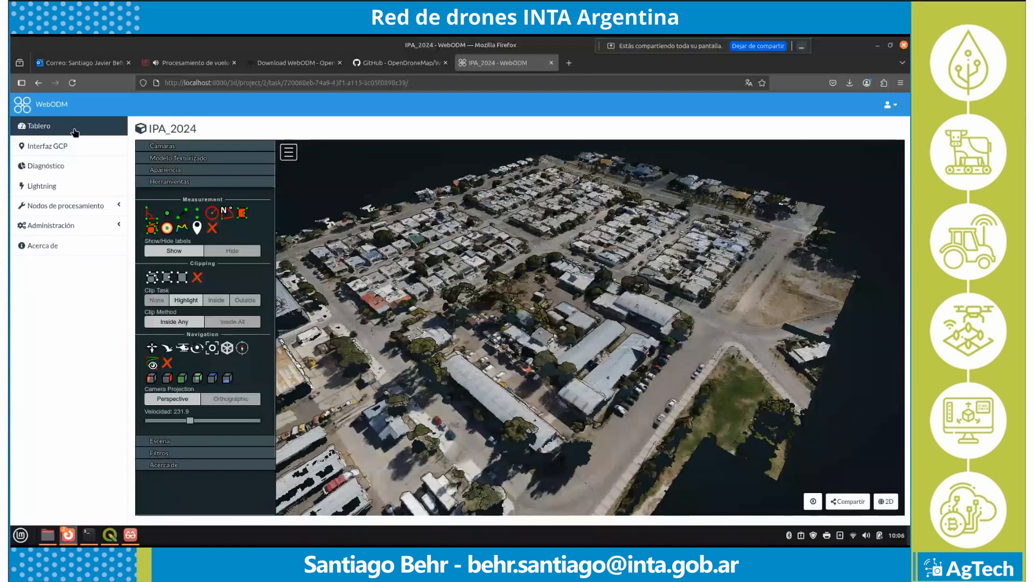
Step: Return to the dashboard and download the IPA_2024 orthophoto in GeoTIFF (RGB) format
left_click(75, 129)
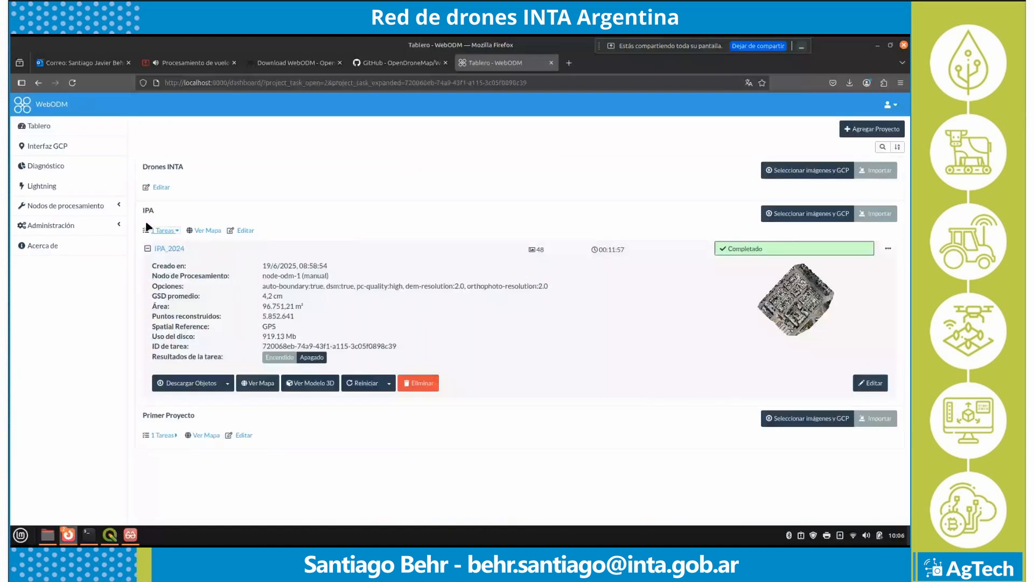
left_click(228, 383)
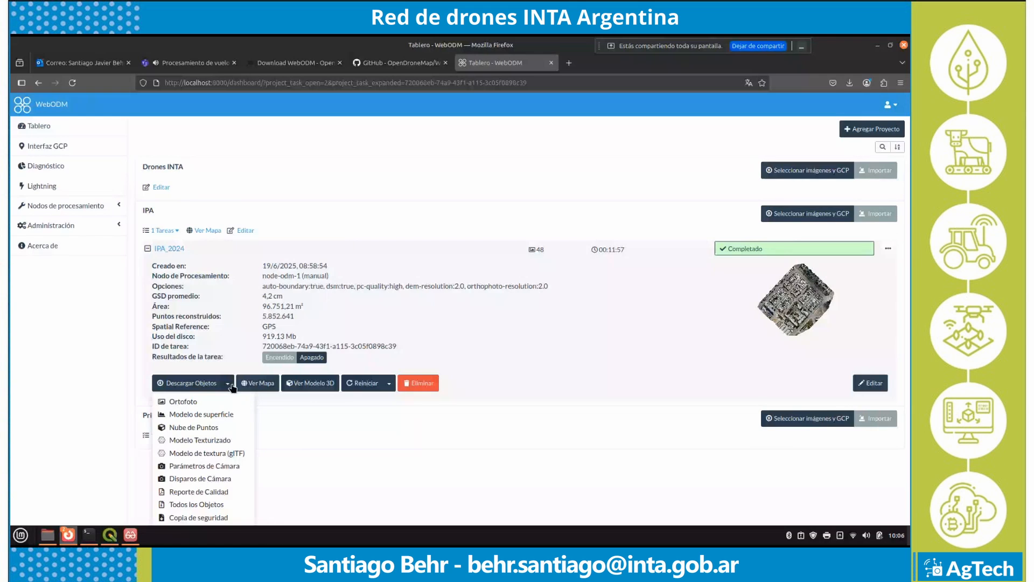
left_click(216, 402)
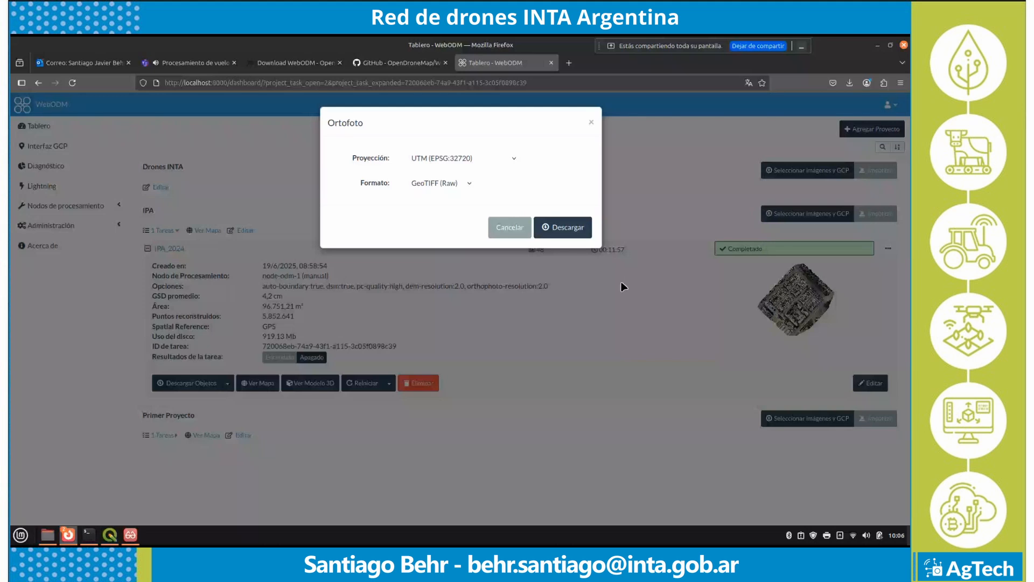
left_click(456, 183)
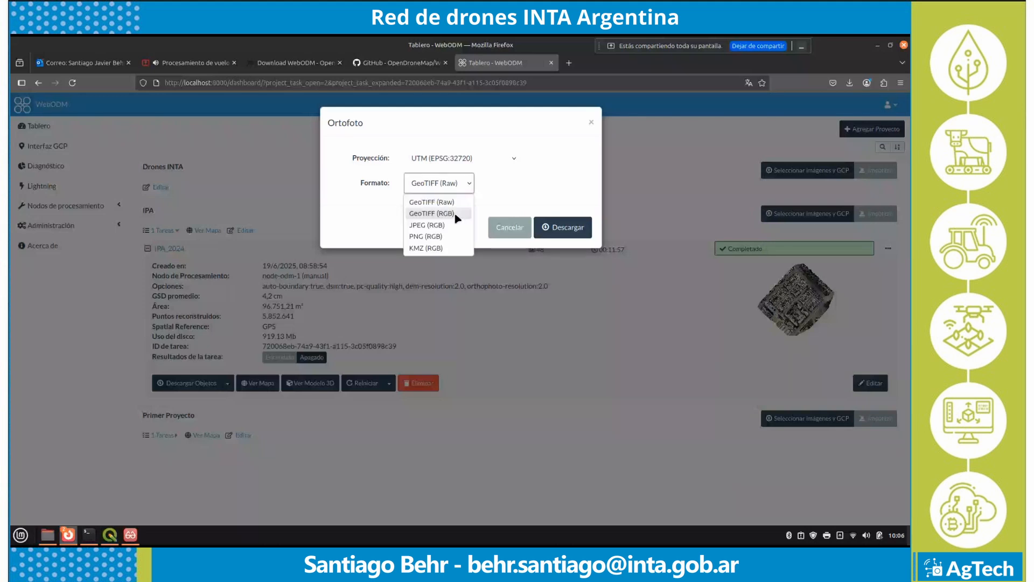
left_click(456, 214)
left_click(578, 229)
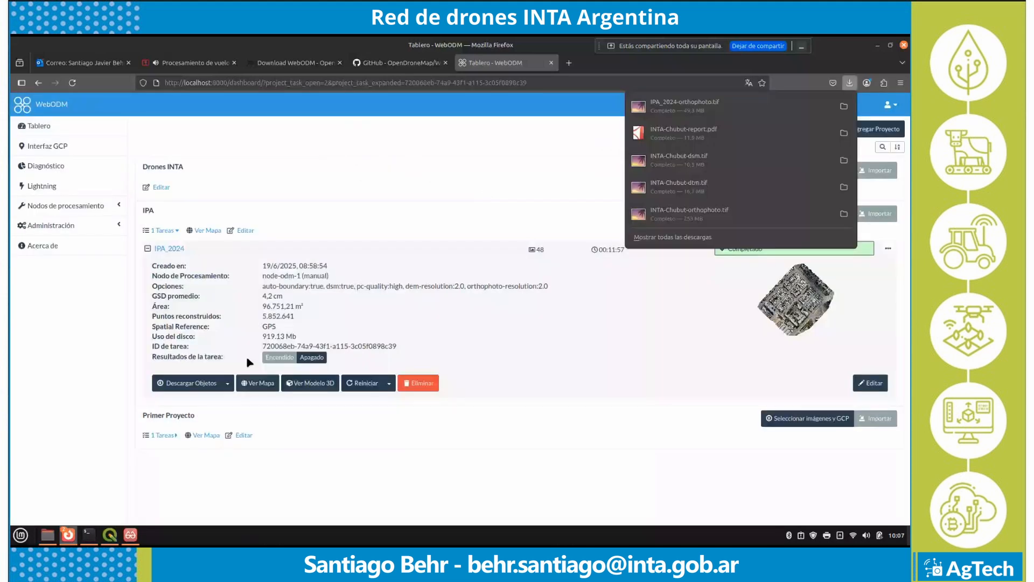
Step: Download the IPA_2024 surface model in GeoTIFF (RGB) format and dismiss the downloads list
left_click(228, 384)
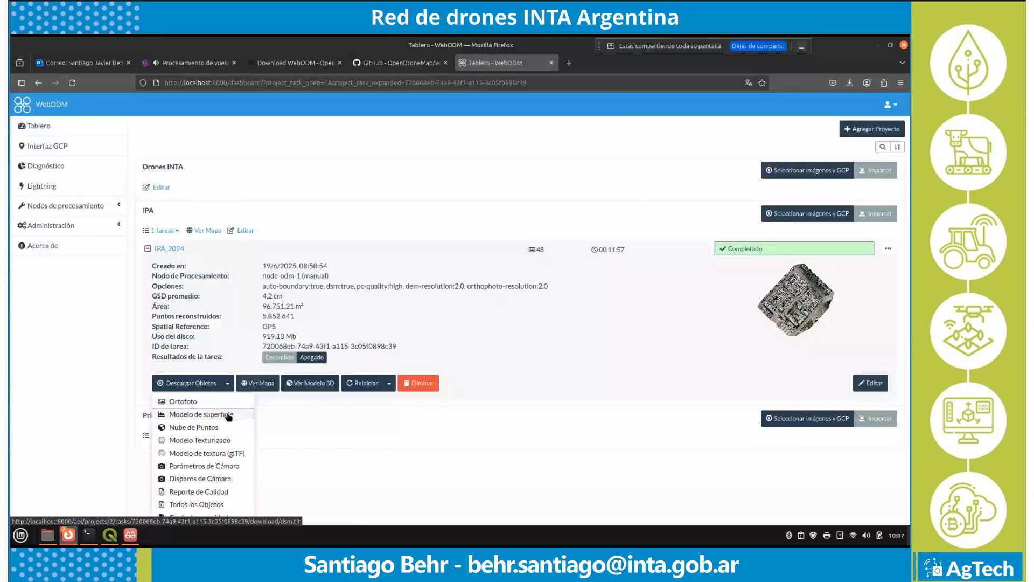
left_click(228, 415)
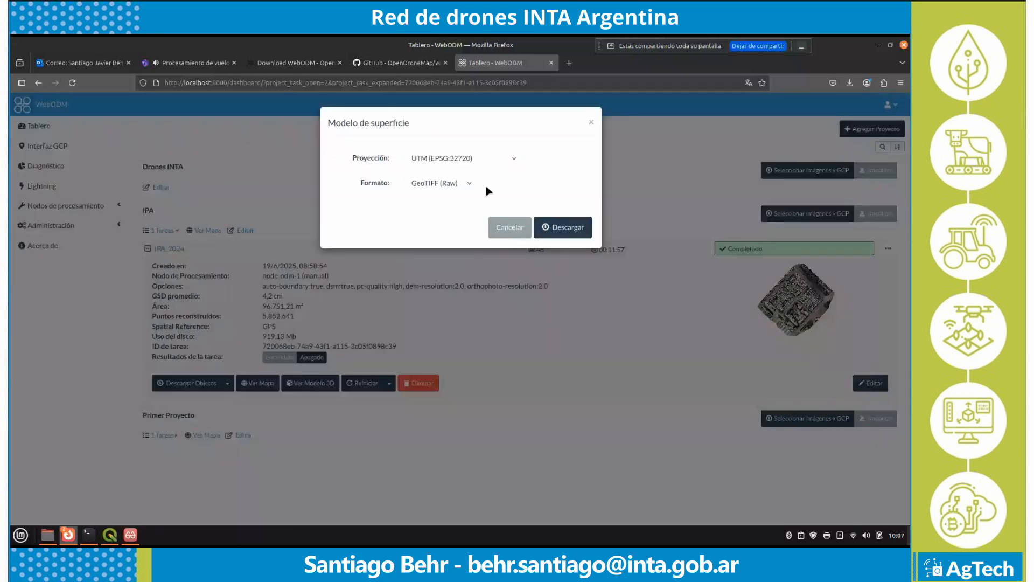
left_click(467, 184)
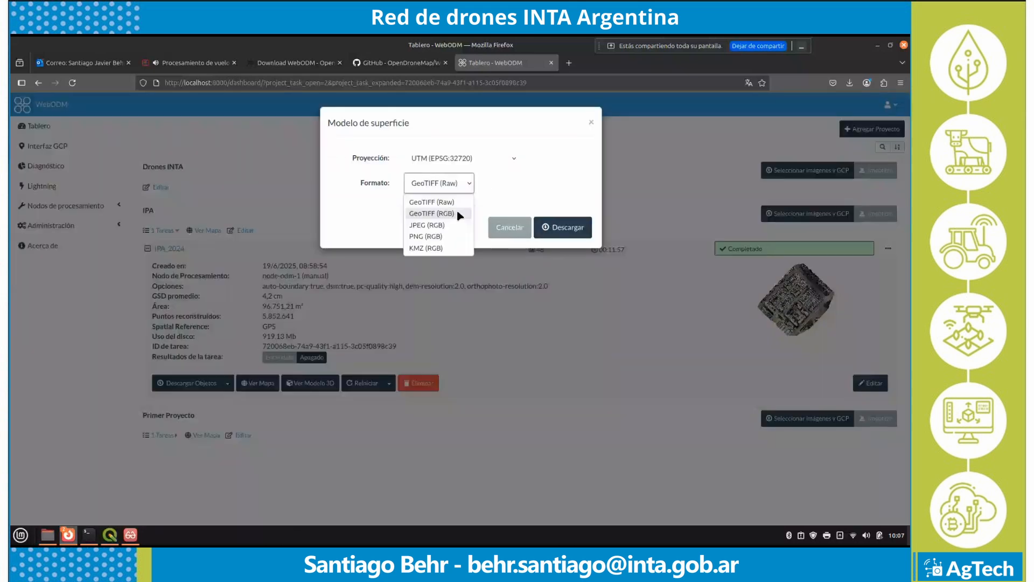
left_click(459, 214)
left_click(553, 225)
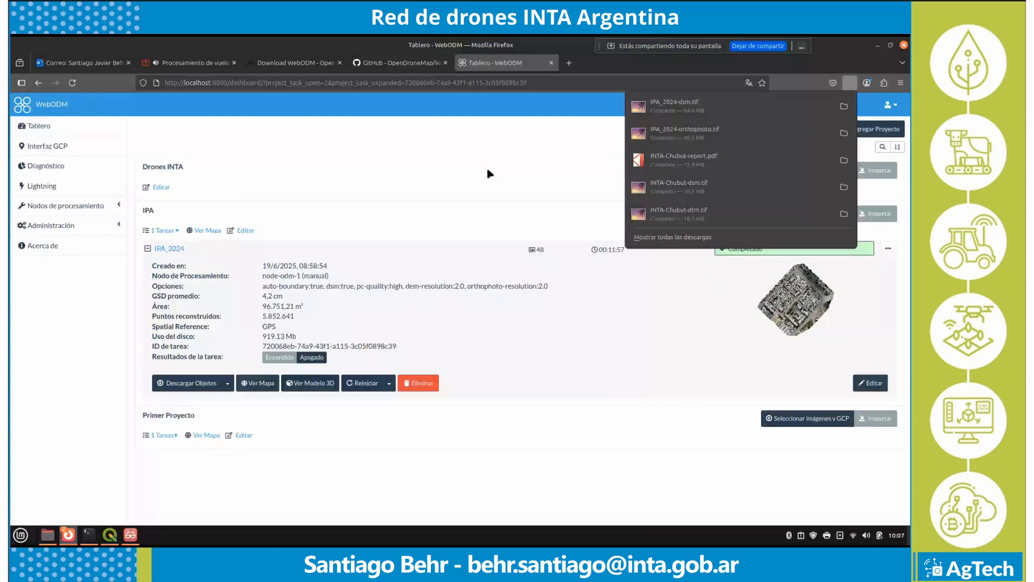
left_click(489, 173)
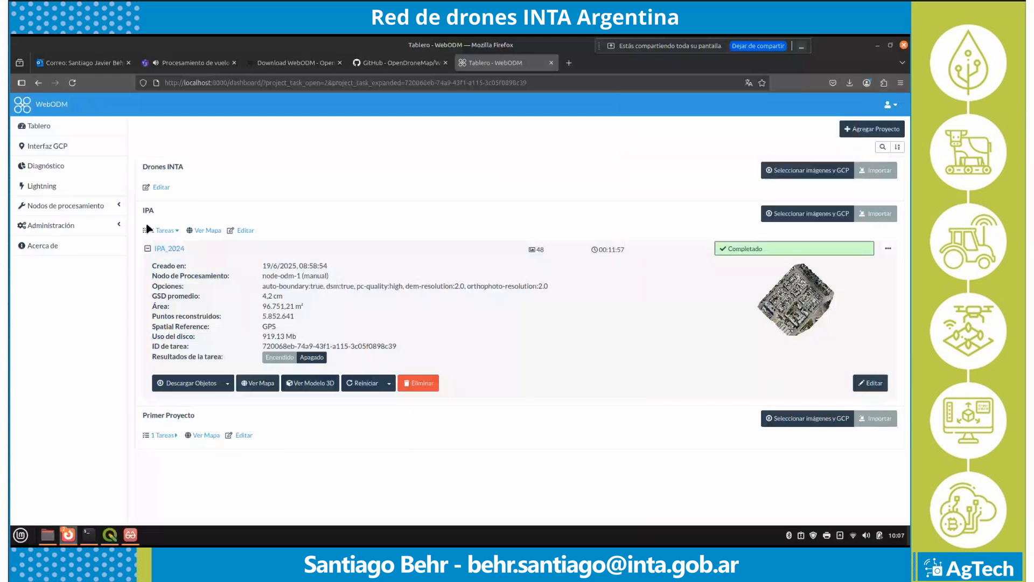
Step: Expand the Primer Proyecto tasks, download the IPA_2024 orthophoto in KMZ (RGB) format and open the file in Google Earth Pro
left_click(149, 230)
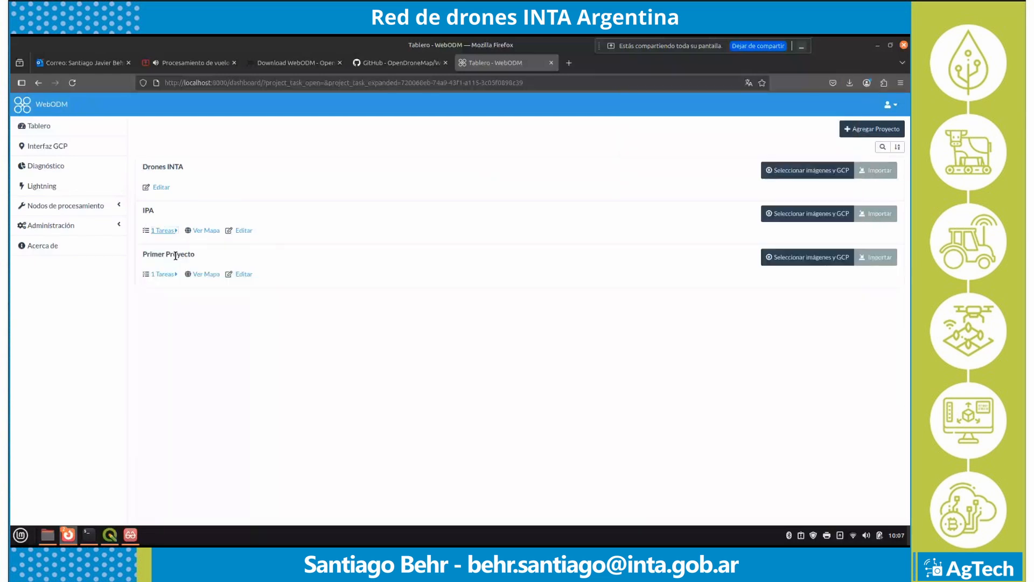
left_click(168, 275)
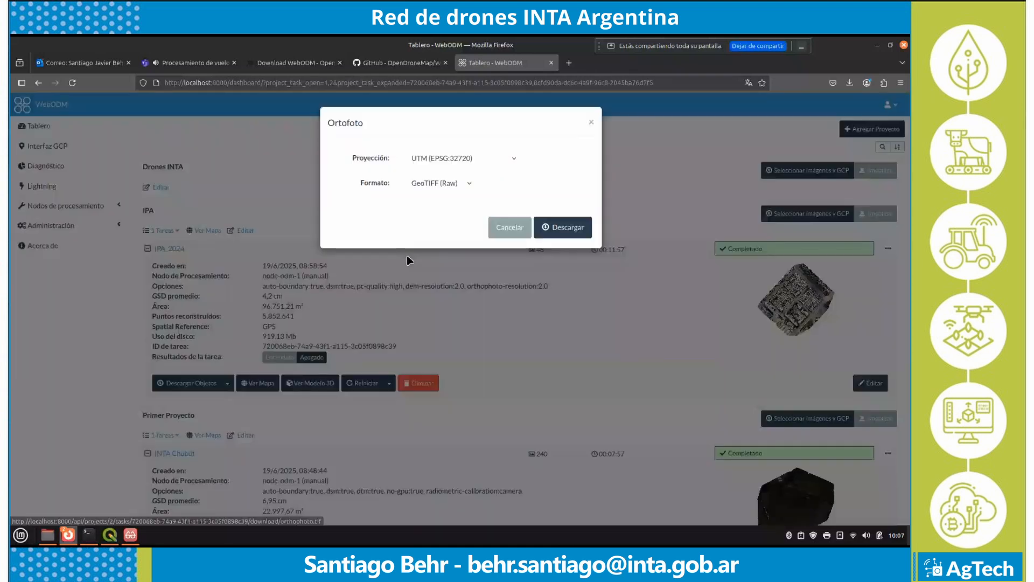
left_click(439, 183)
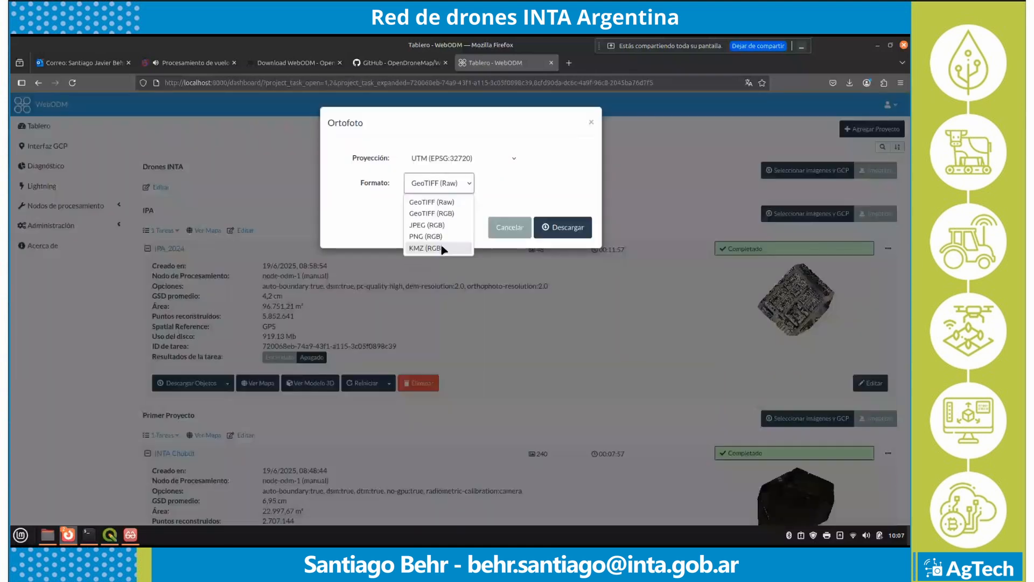
left_click(434, 249)
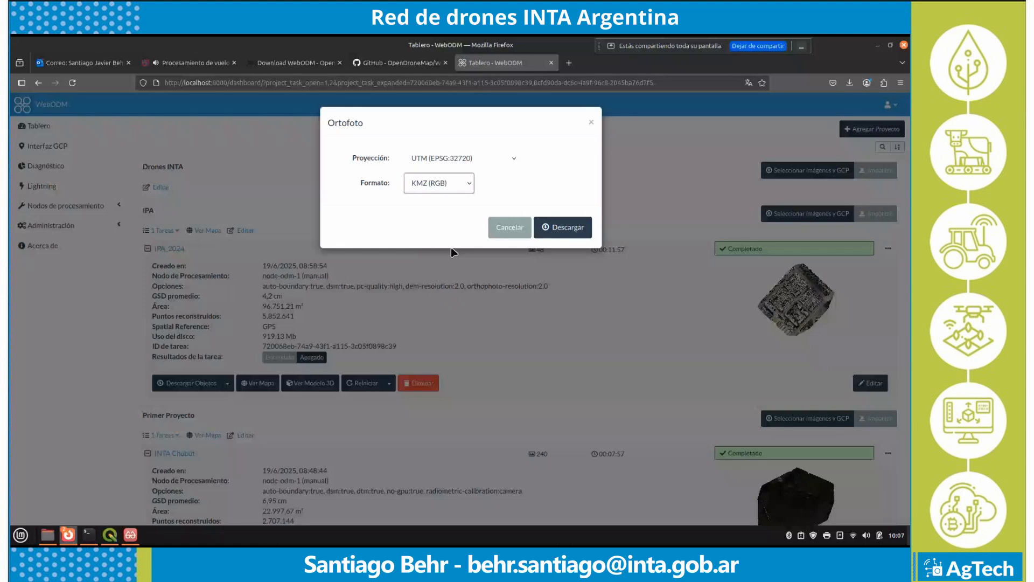
left_click(569, 226)
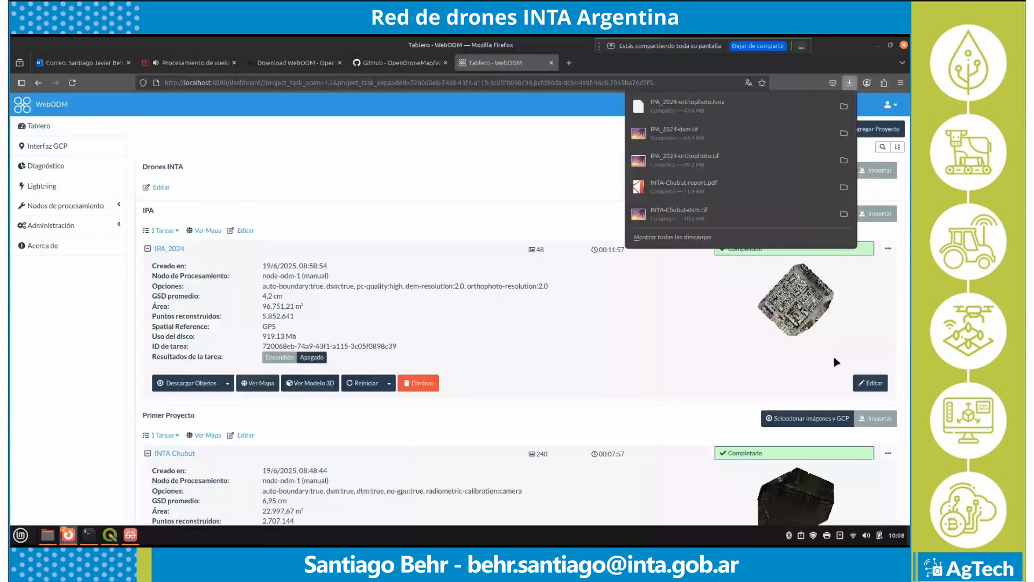
left_click(724, 109)
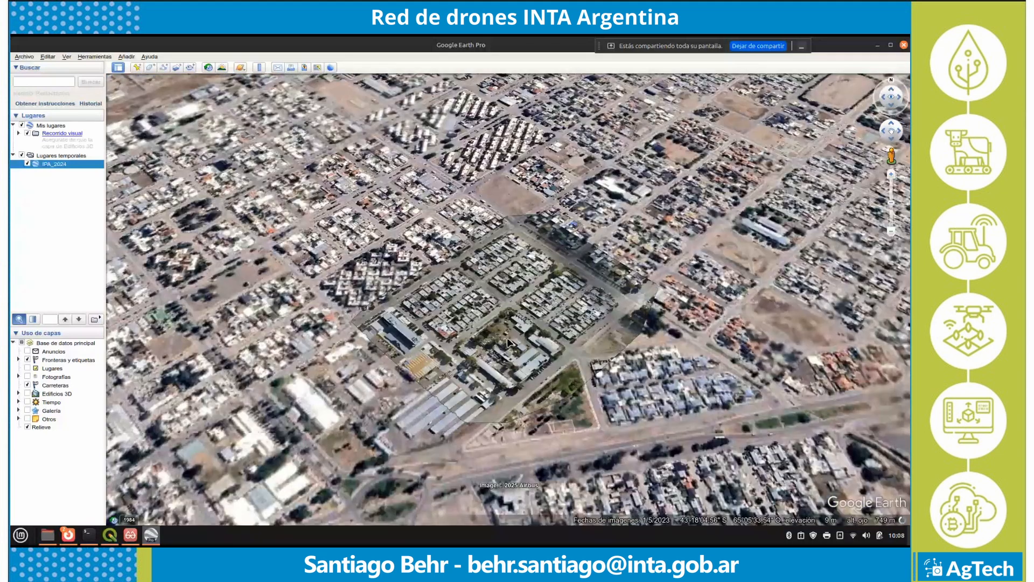
Step: Hide the IPA_2024 overlay to compare it with the base satellite imagery, and show it again
scroll(510, 343, "up", 3)
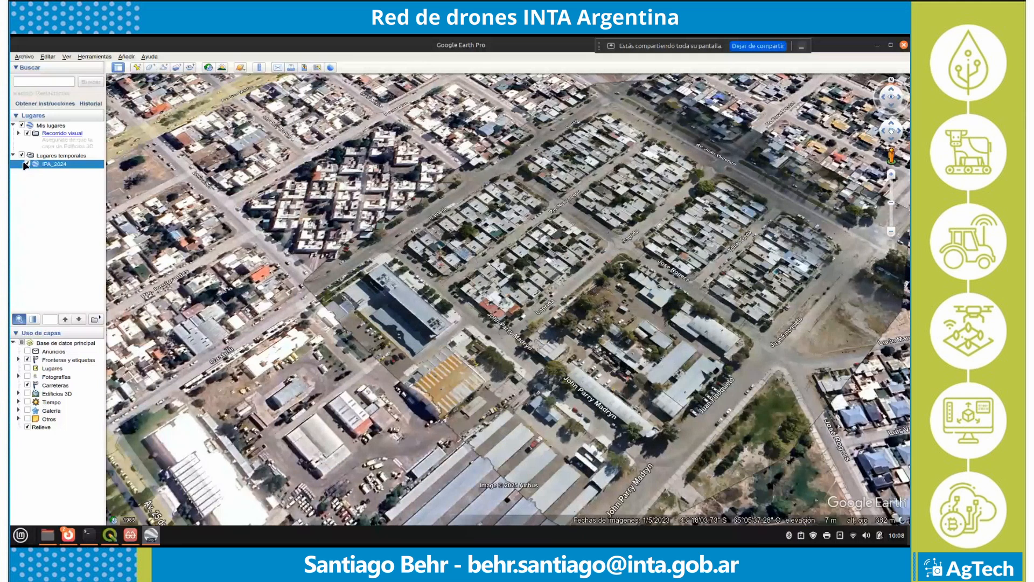
left_click(26, 164)
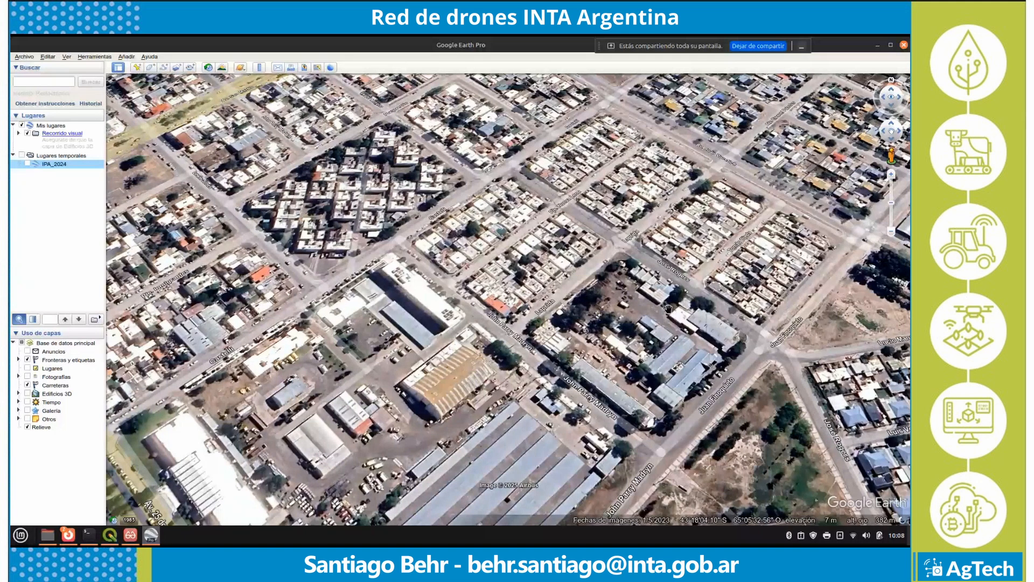
left_click_drag(669, 309, 573, 337)
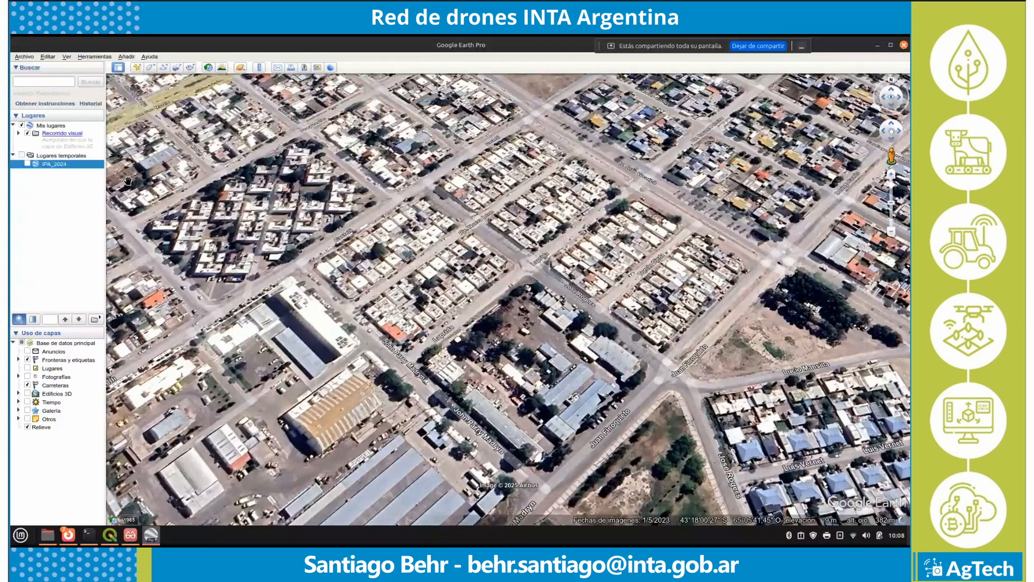
left_click(27, 164)
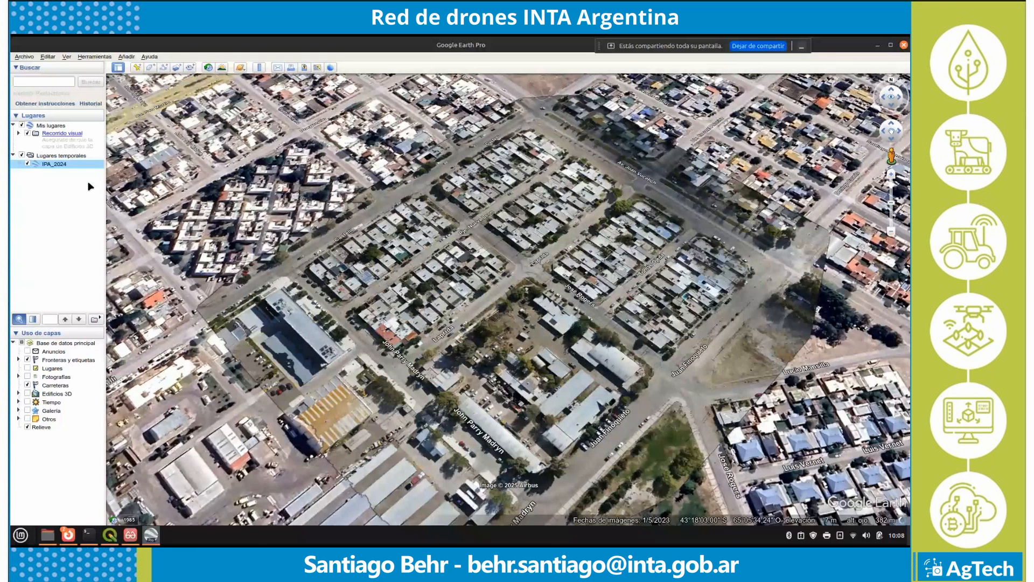
Step: Examine the buildings, streets and vegetation of the IPA_2024 orthophoto up close and against its surroundings
left_click(892, 112)
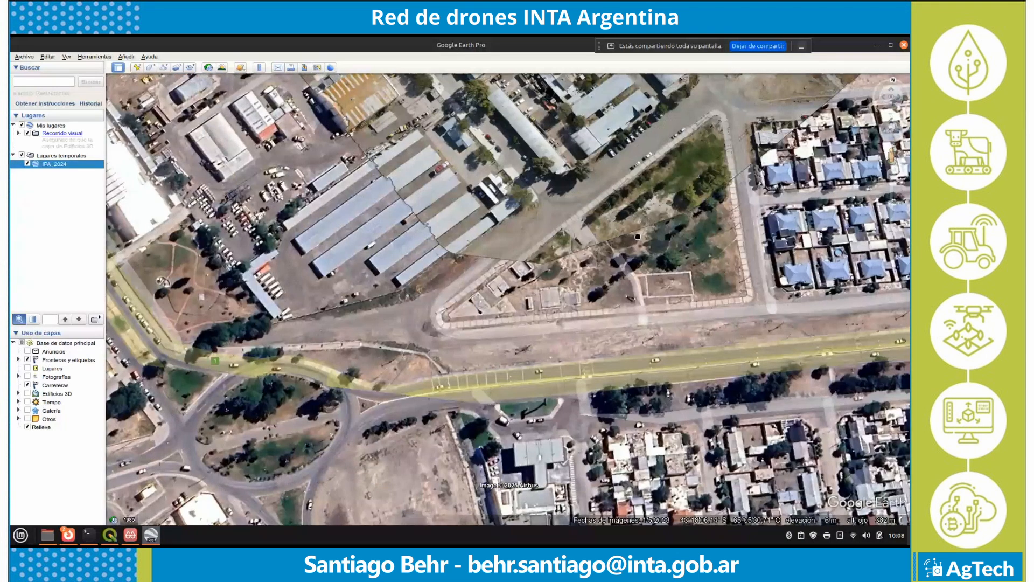
left_click_drag(638, 237, 582, 303)
scroll(582, 303, "up", 3)
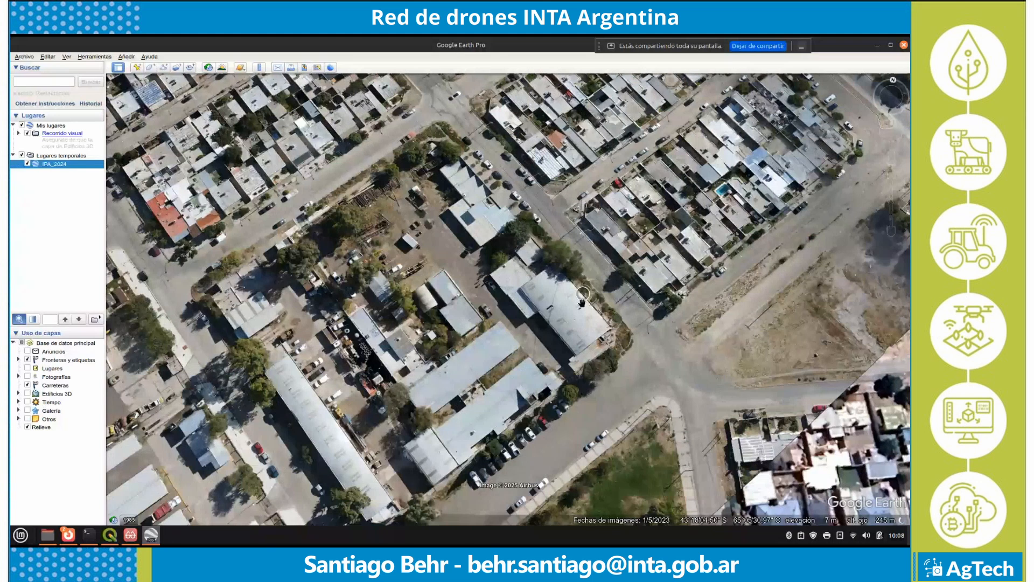
scroll(561, 310, "up", 2)
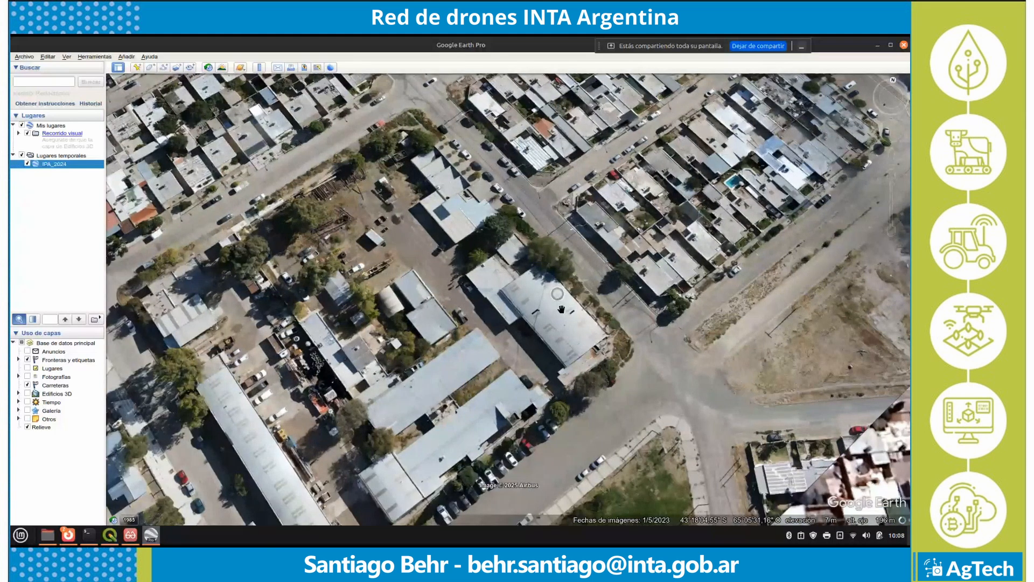
scroll(561, 309, "down", 3)
left_click_drag(613, 318, 601, 274)
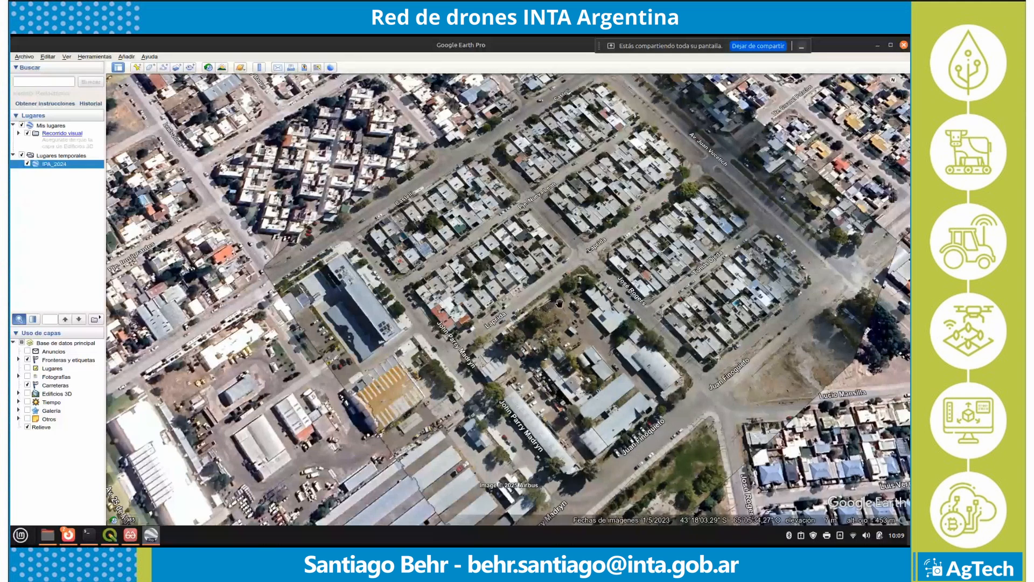
Step: Close Google Earth Pro and review the IPA_2024 and INTA Chubut task details on the WebODM dashboard
left_click(904, 46)
left_click(511, 279)
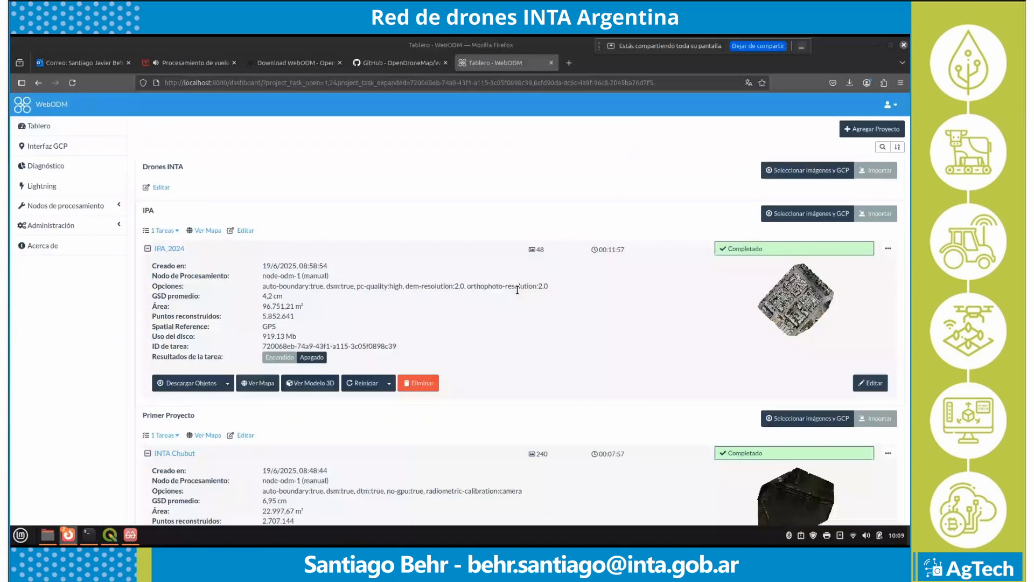
scroll(571, 345, "down", 1)
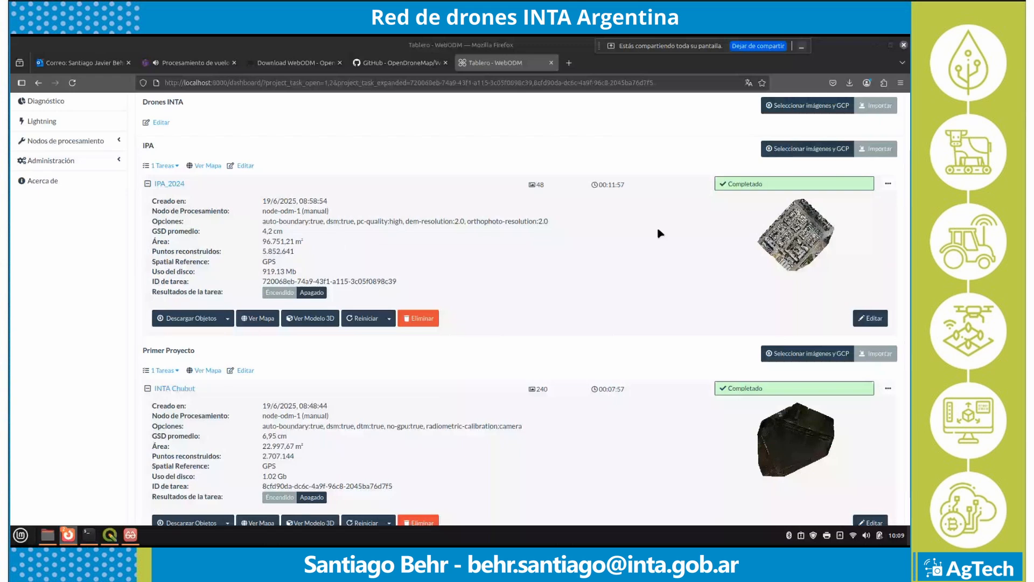
left_click(592, 412)
left_click(226, 274)
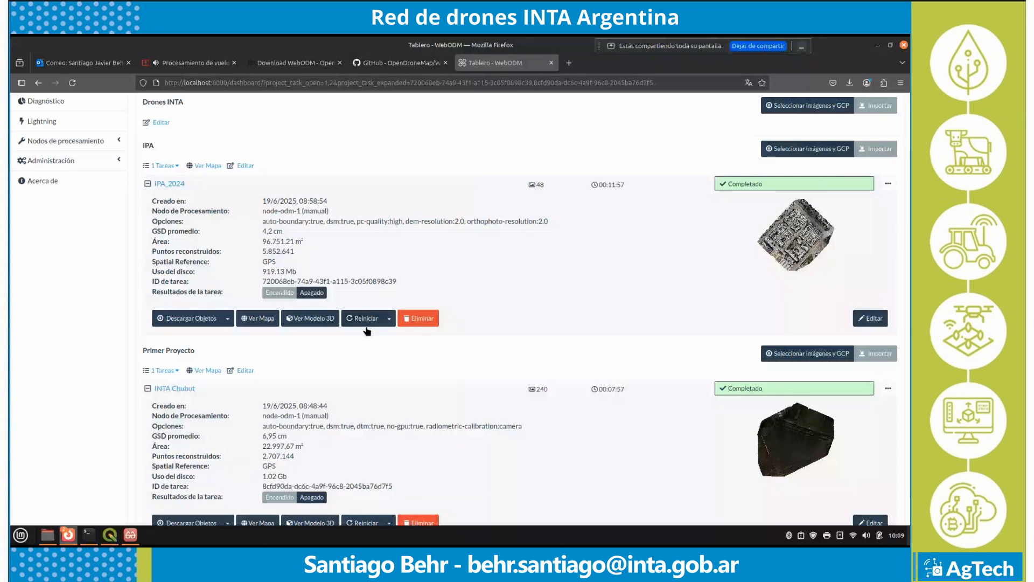
scroll(647, 439, "down", 1)
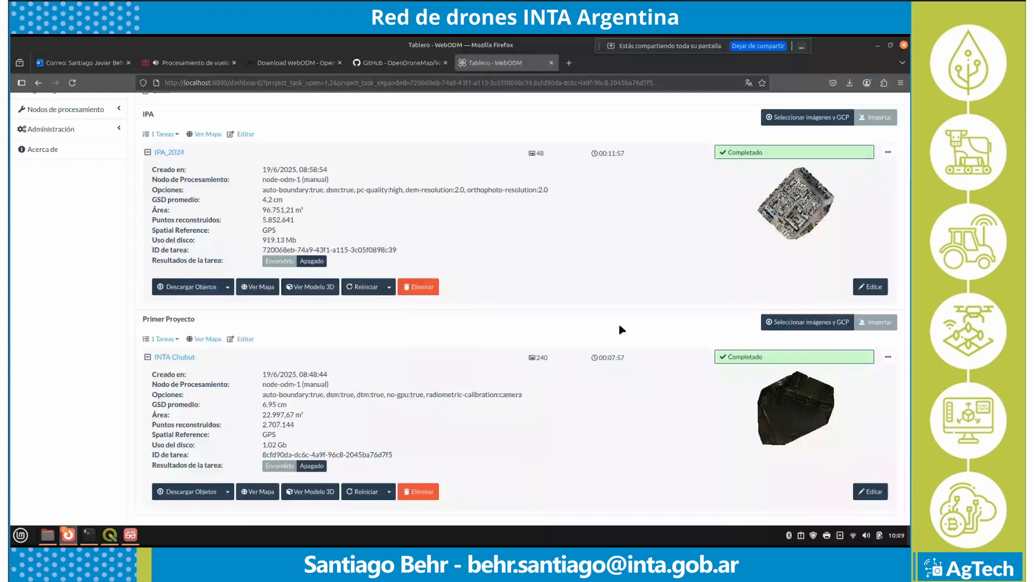
scroll(622, 330, "up", 3)
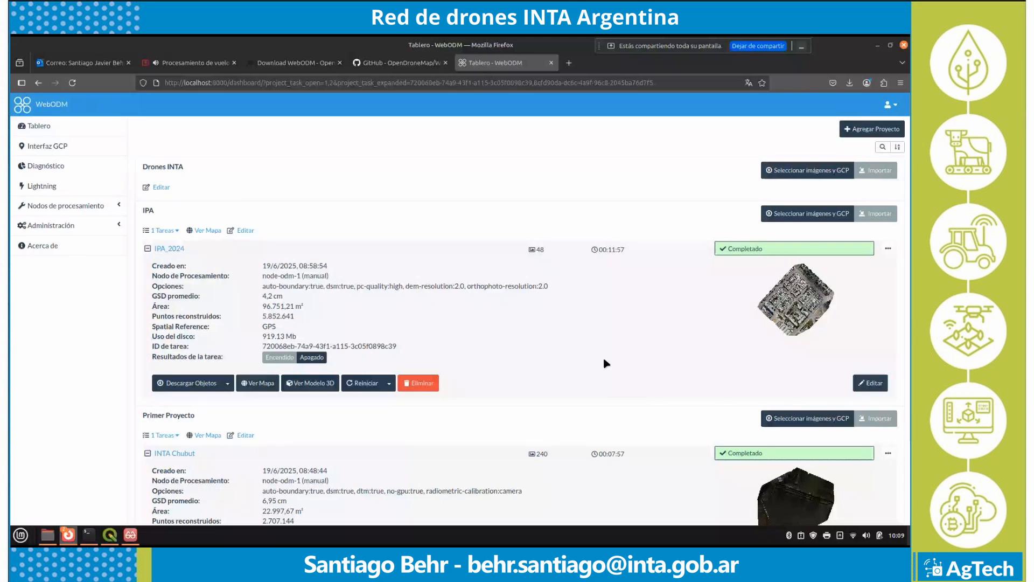
scroll(606, 364, "down", 2)
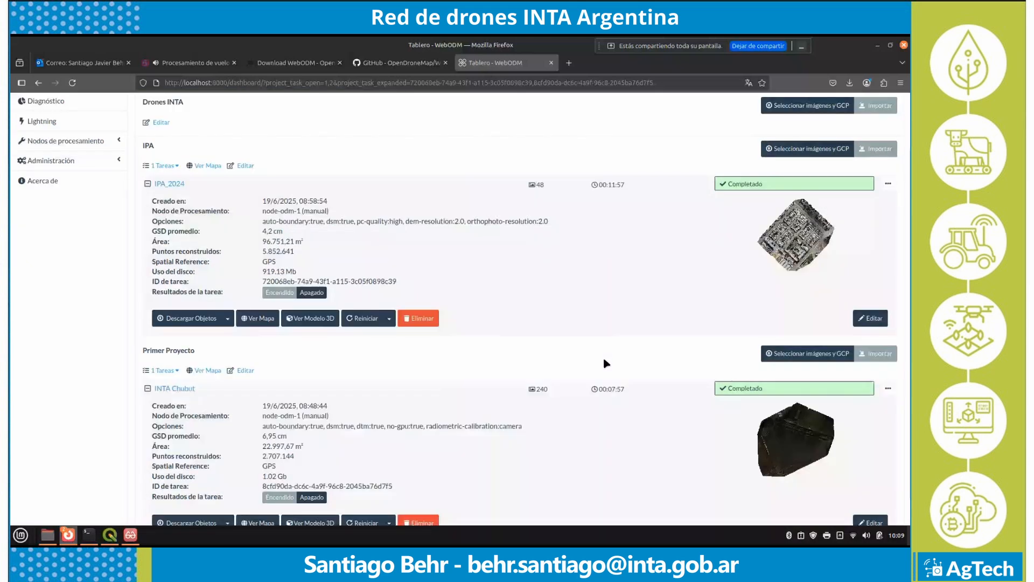
scroll(606, 363, "down", 1)
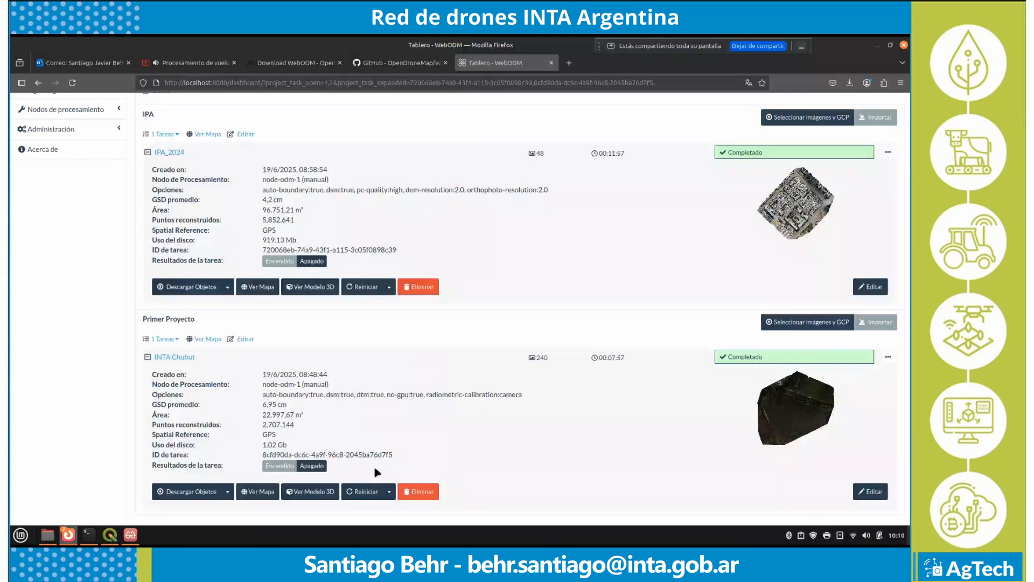
Step: Switch to QGIS and add INTA-Chubut-orthophoto.tif from the Descargas folder as a raster layer
left_click(109, 532)
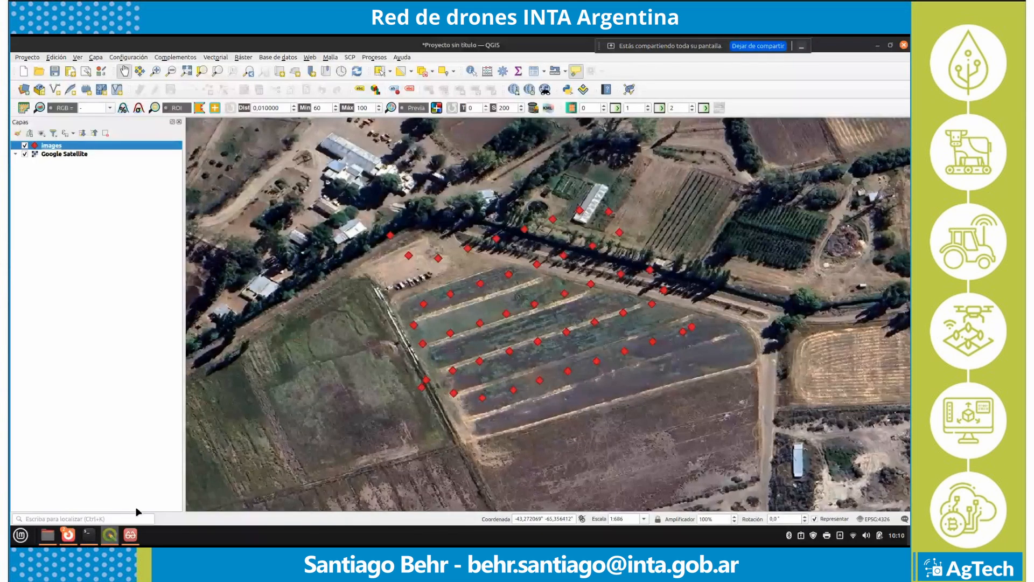
left_click(46, 96)
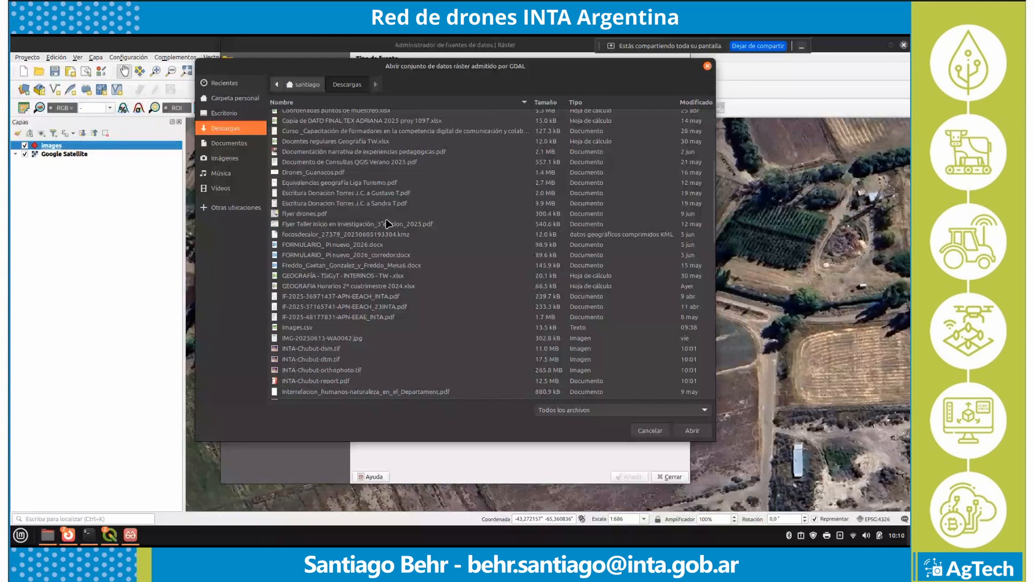
scroll(388, 223, "down", 5)
left_click(584, 236)
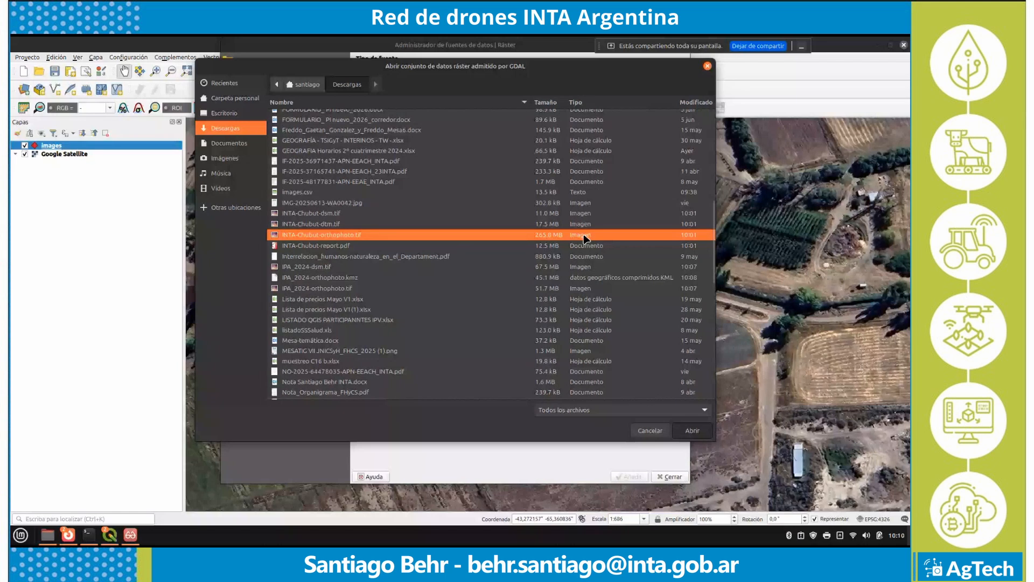
double_click(585, 236)
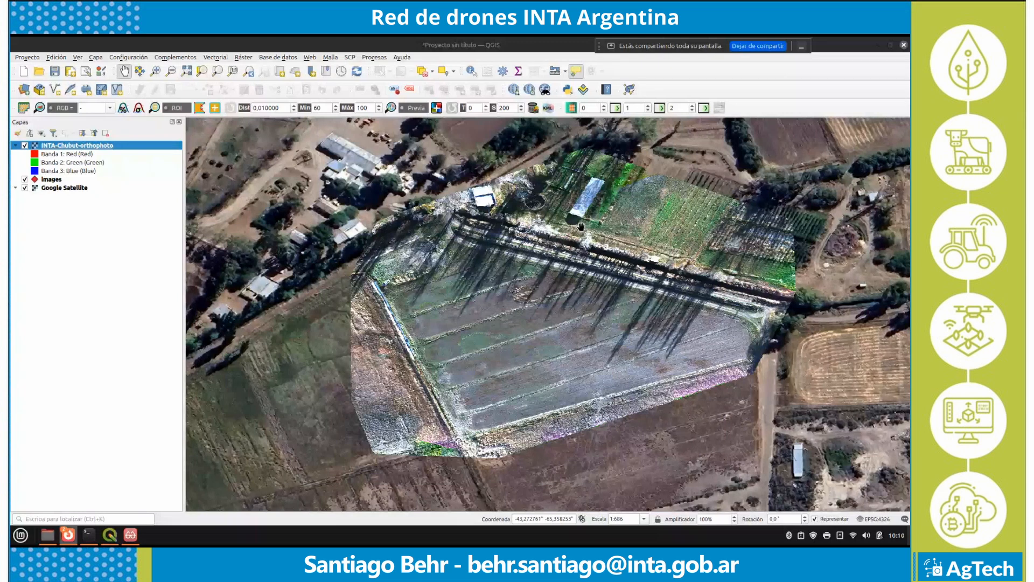
Step: Set the project's coordinate reference system from the INTA-Chubut-orthophoto layer
right_click(142, 147)
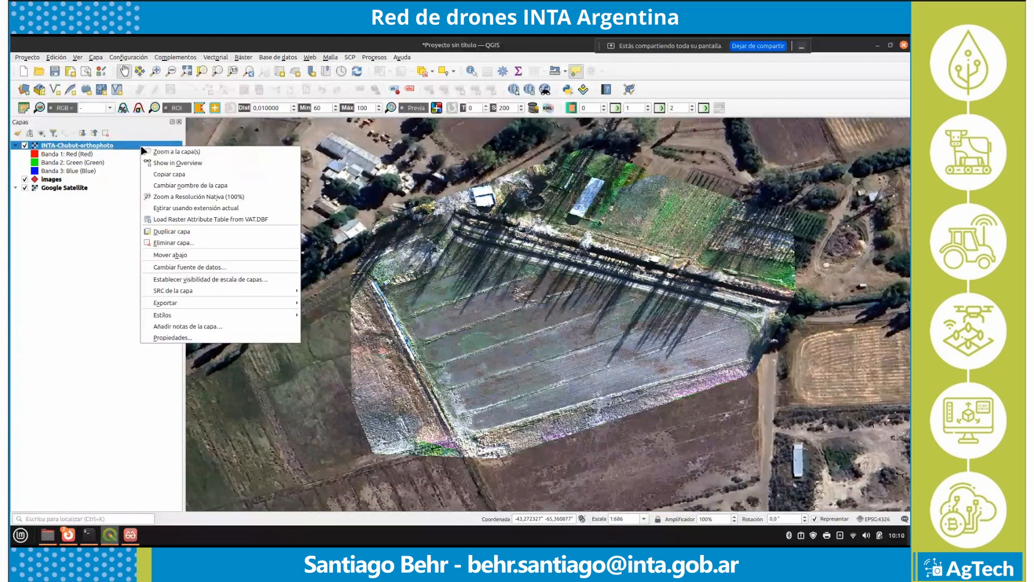
mouse_move(269, 291)
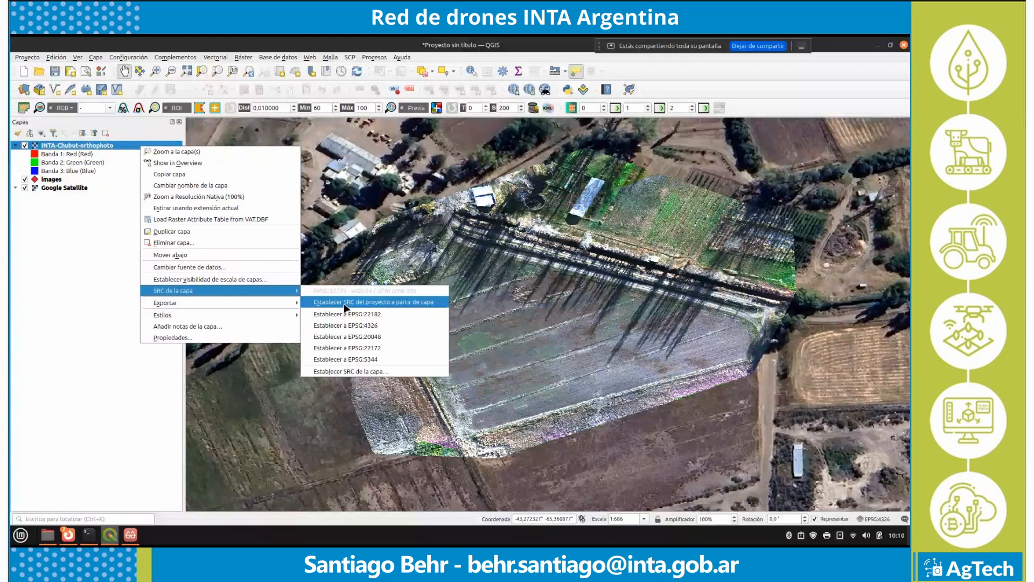
left_click(347, 302)
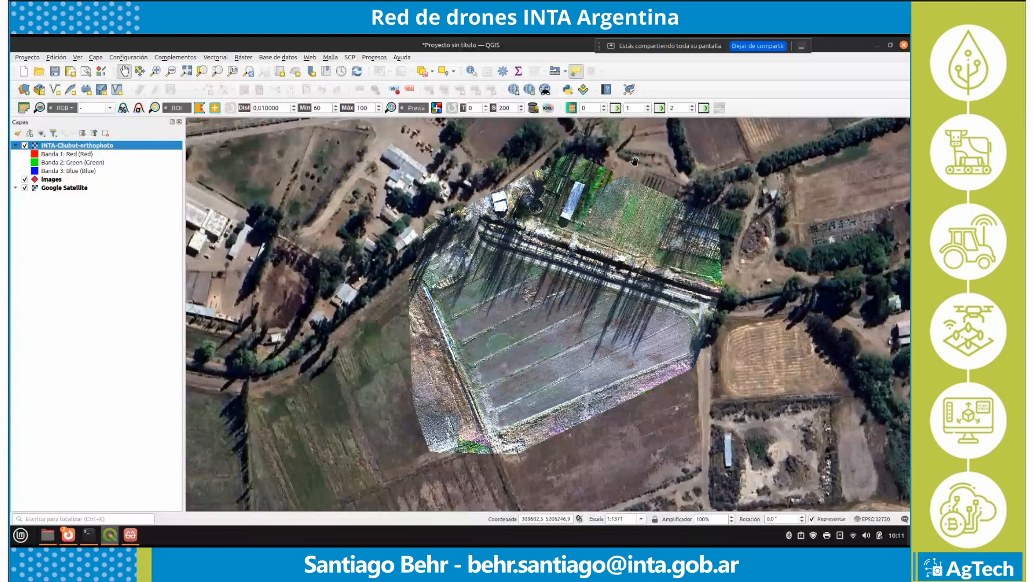
Step: Examine the tree shadows, road and field rows of the INTA-Chubut orthophoto at closer range
scroll(575, 266, "up", 1)
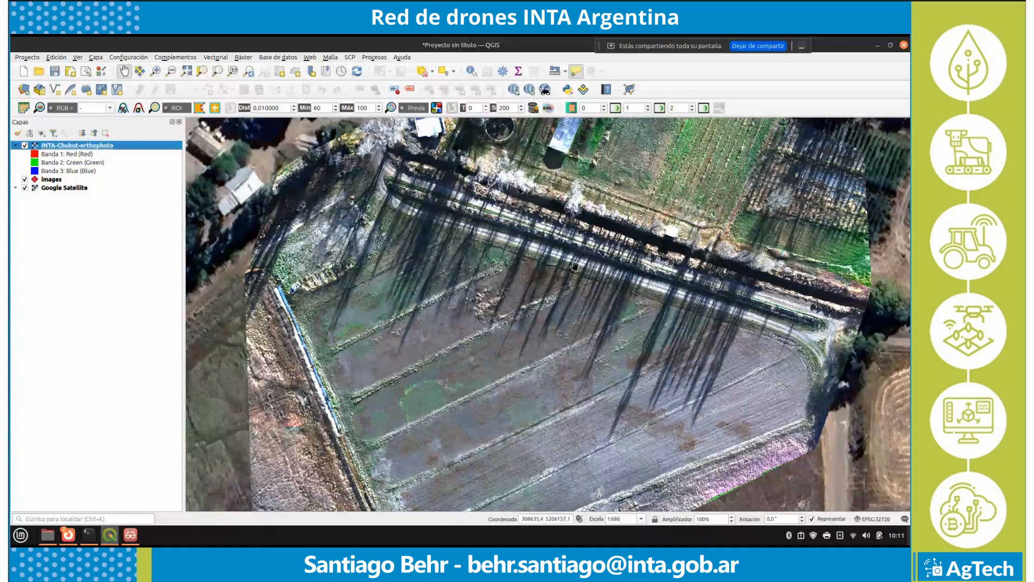
left_click_drag(575, 266, 608, 345)
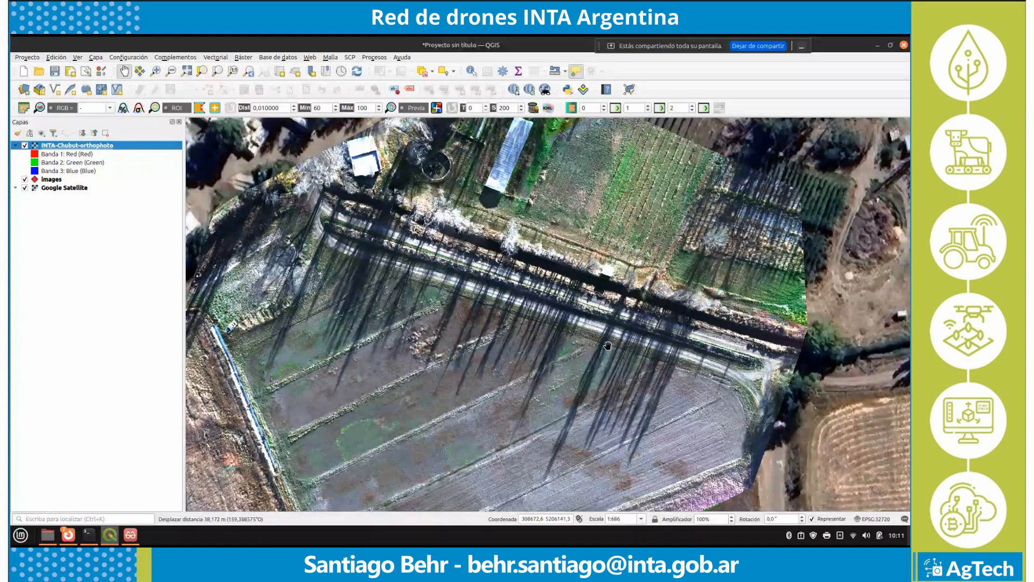
left_click_drag(608, 346, 641, 249)
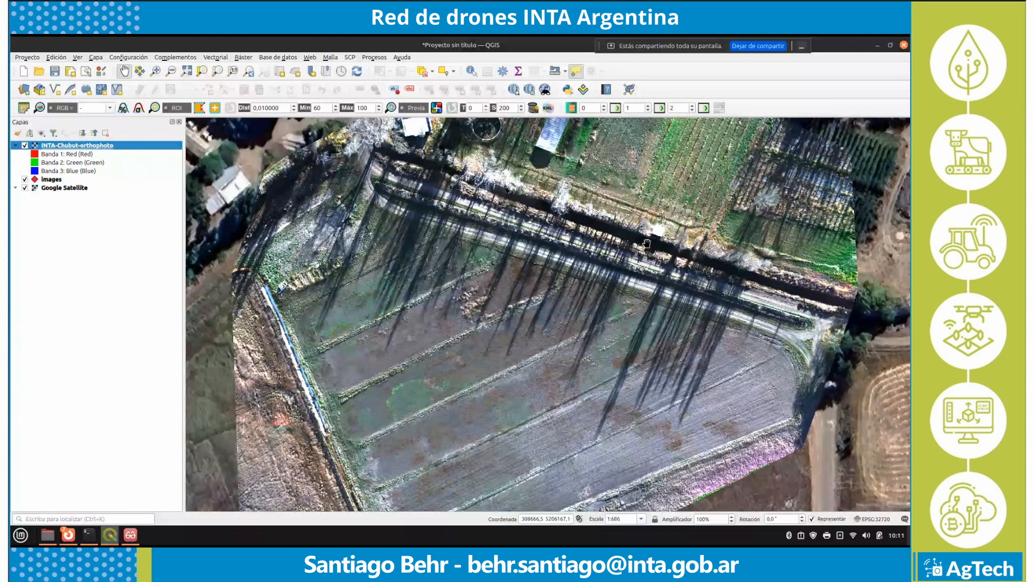
scroll(647, 244, "up", 1)
left_click_drag(647, 243, 694, 155)
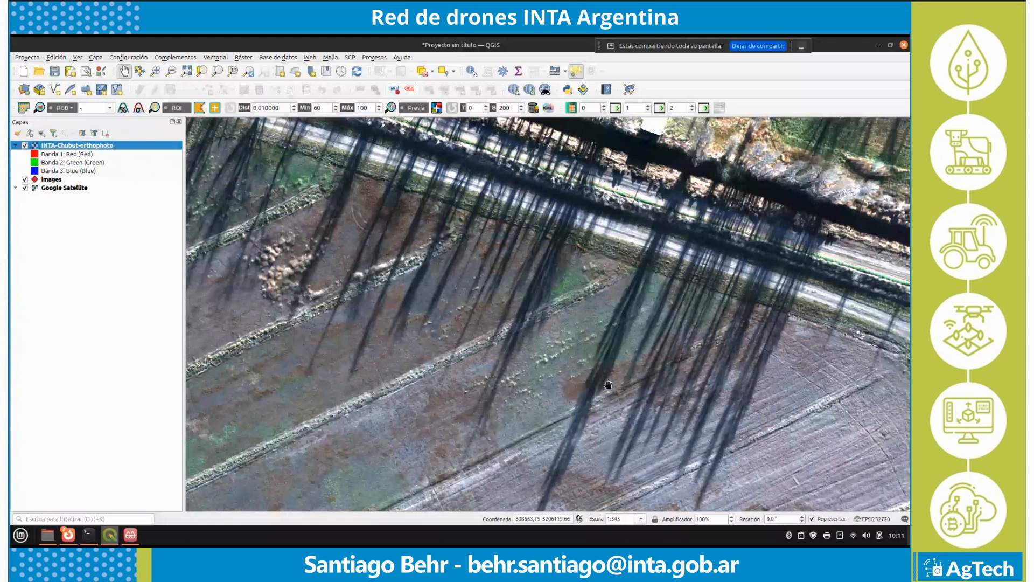
left_click_drag(624, 375, 628, 362)
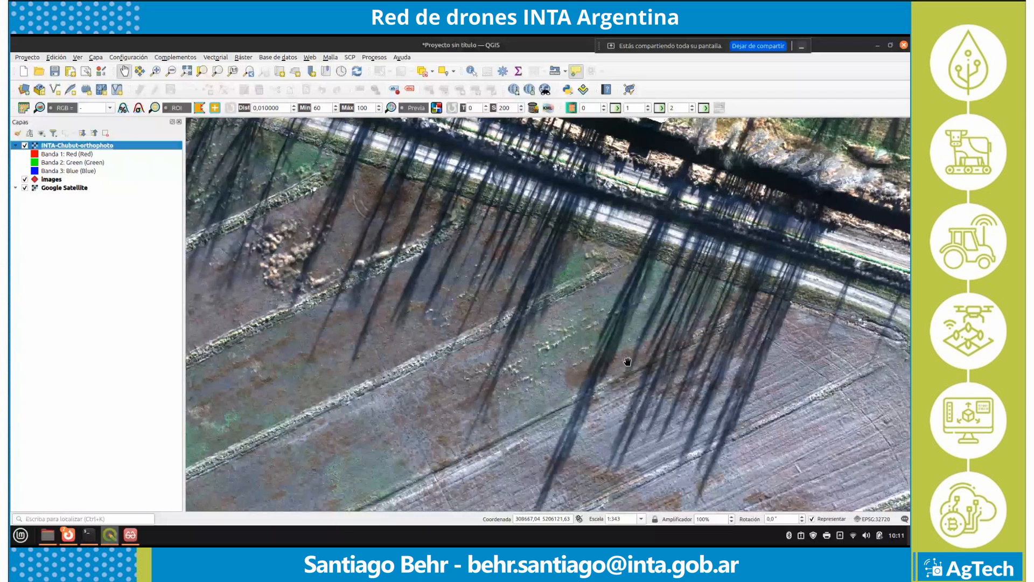
scroll(627, 362, "down", 1)
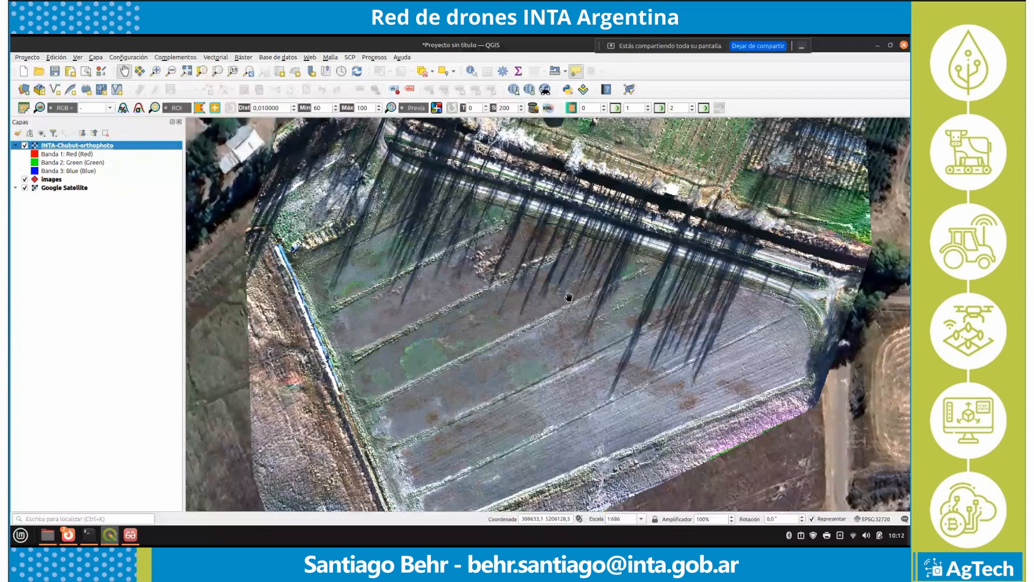
left_click_drag(599, 232, 598, 243)
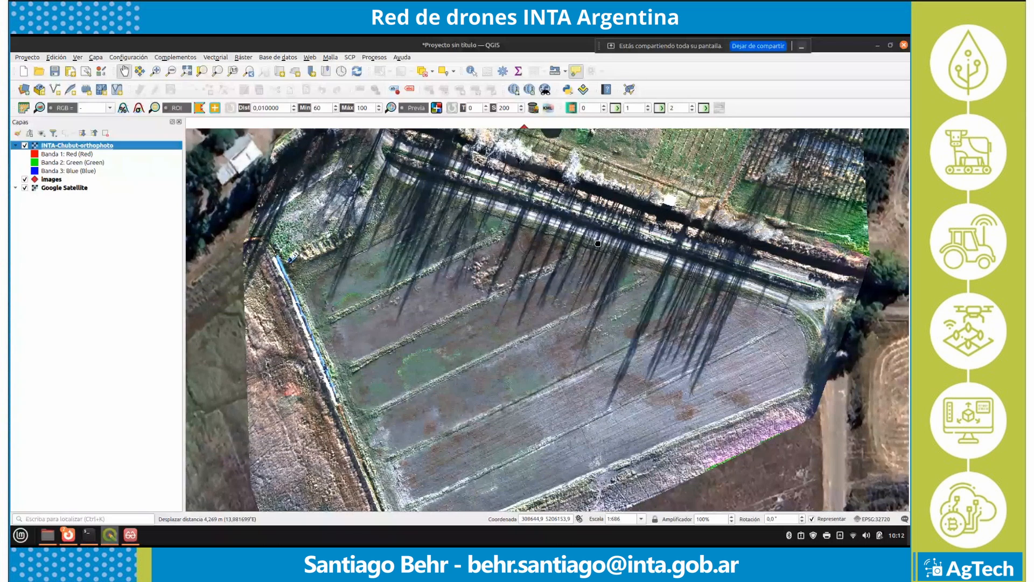
left_click_drag(598, 244, 593, 271)
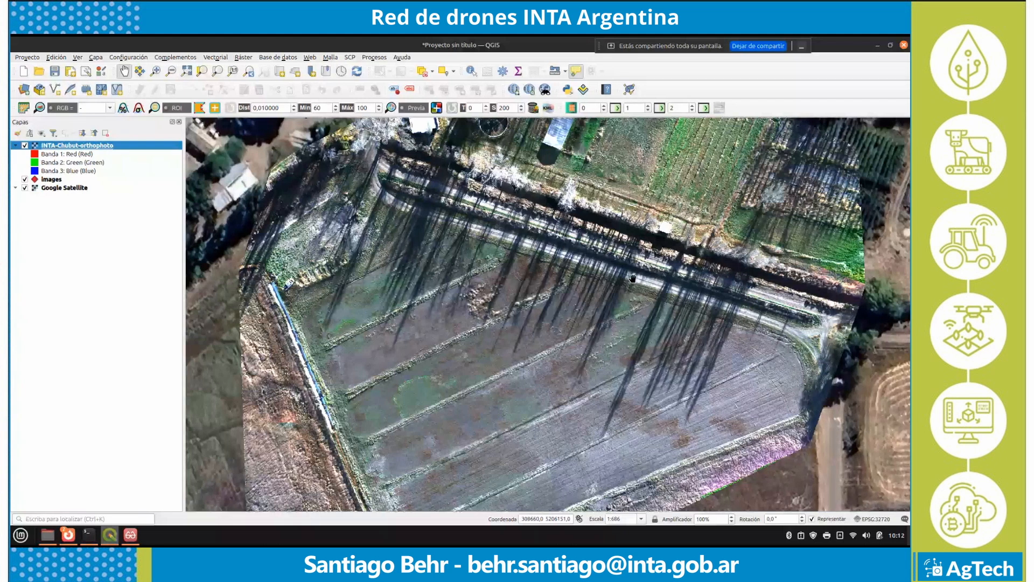
Step: Compare the detail of the surrounding Google Satellite imagery with the INTA-Chubut orthophoto's fields and greenhouse area
scroll(621, 346, "down", 1)
left_click_drag(621, 346, 670, 223)
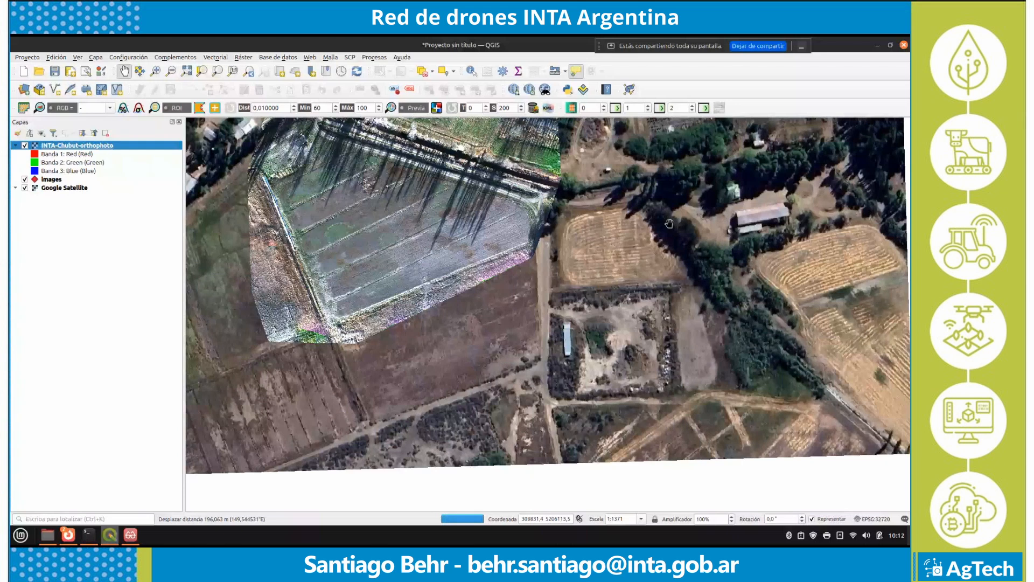
scroll(669, 223, "up", 3)
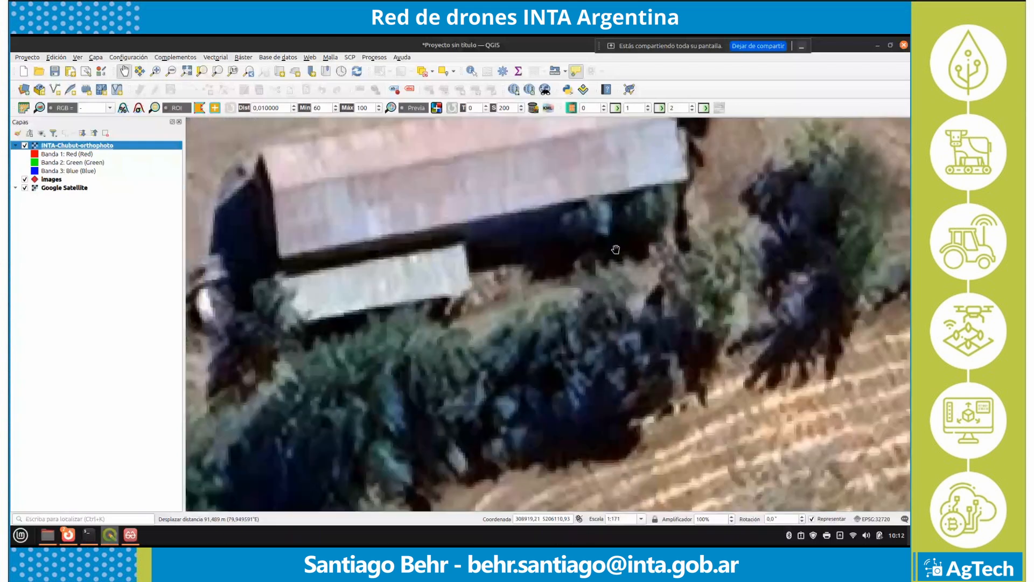
scroll(615, 250, "down", 2)
left_click_drag(268, 303, 620, 207)
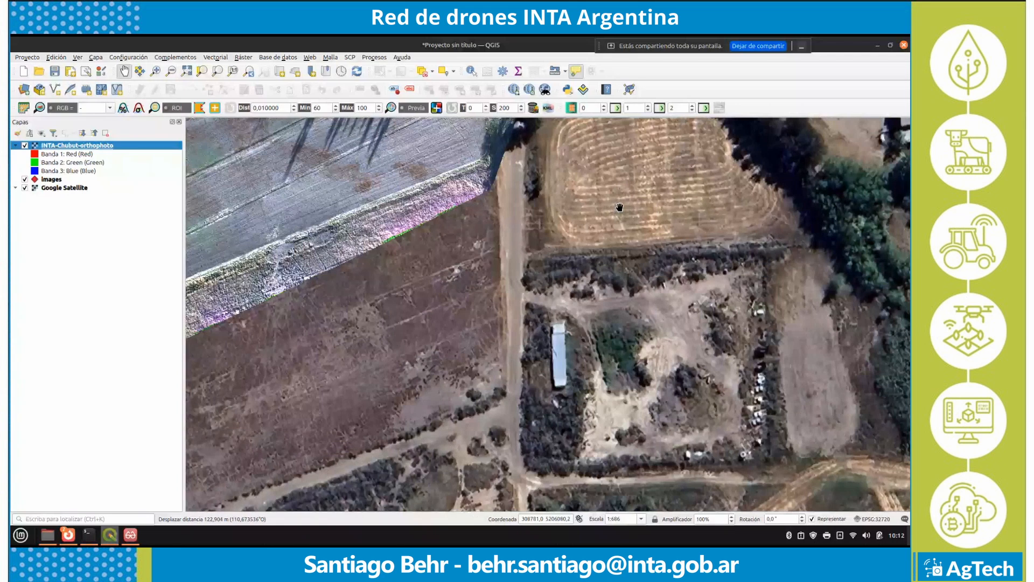
left_click_drag(619, 207, 597, 249)
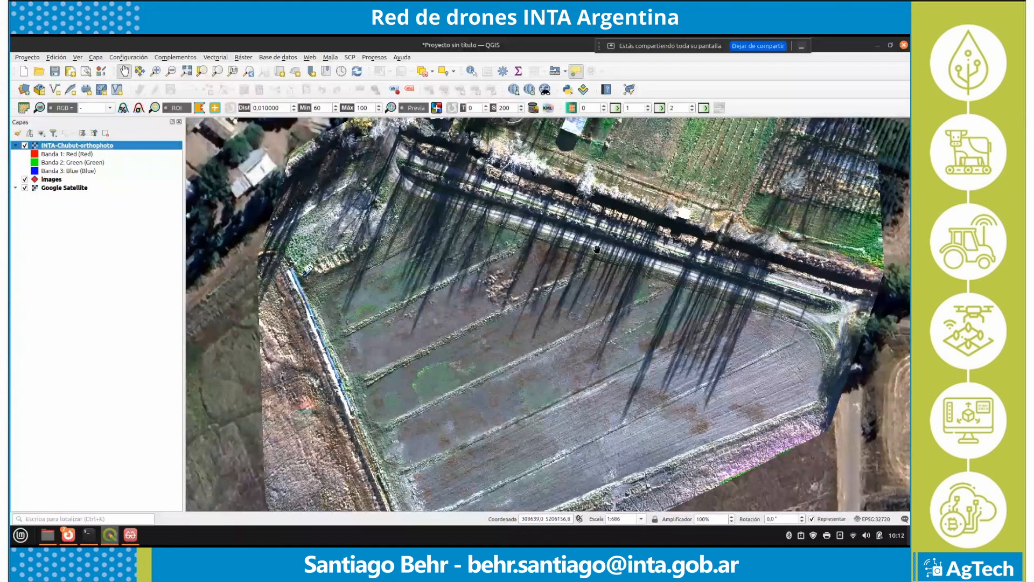
left_click_drag(597, 249, 581, 377)
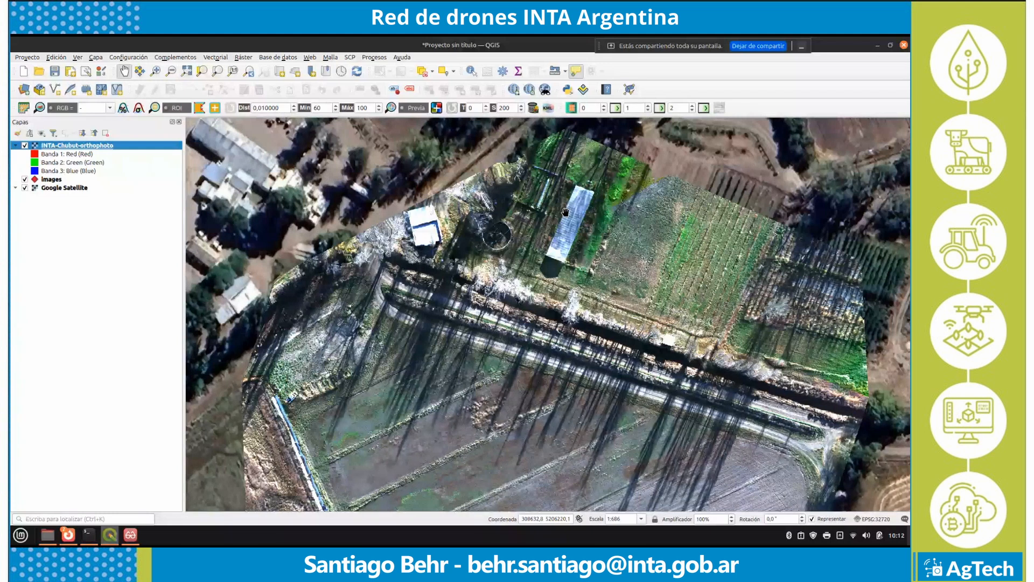
Step: Examine the INTA-Chubut orthophoto's greenhouse, road and southern field, and its full extent against the surrounding satellite imagery
left_click_drag(492, 261, 446, 307)
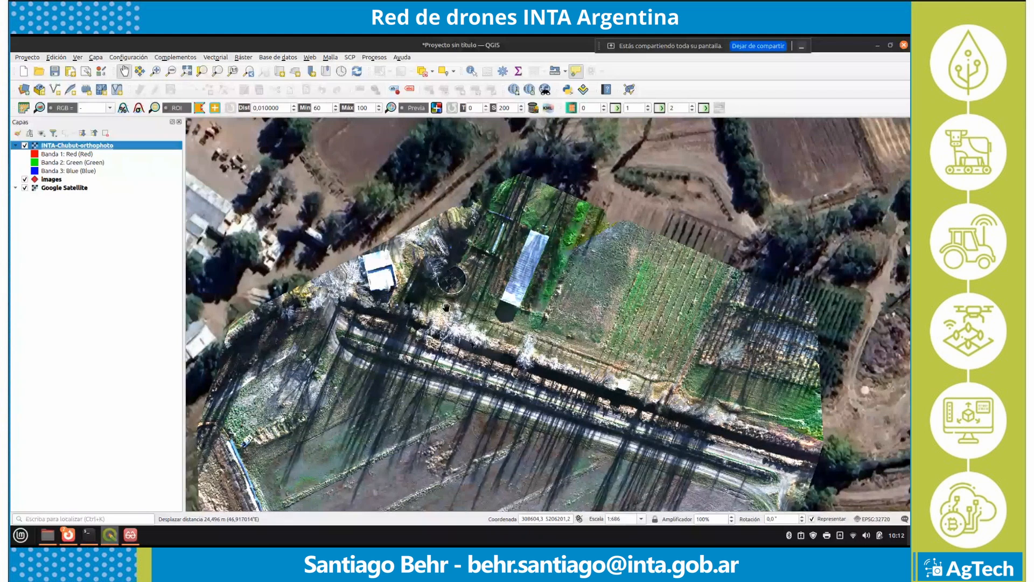
left_click_drag(447, 307, 674, 270)
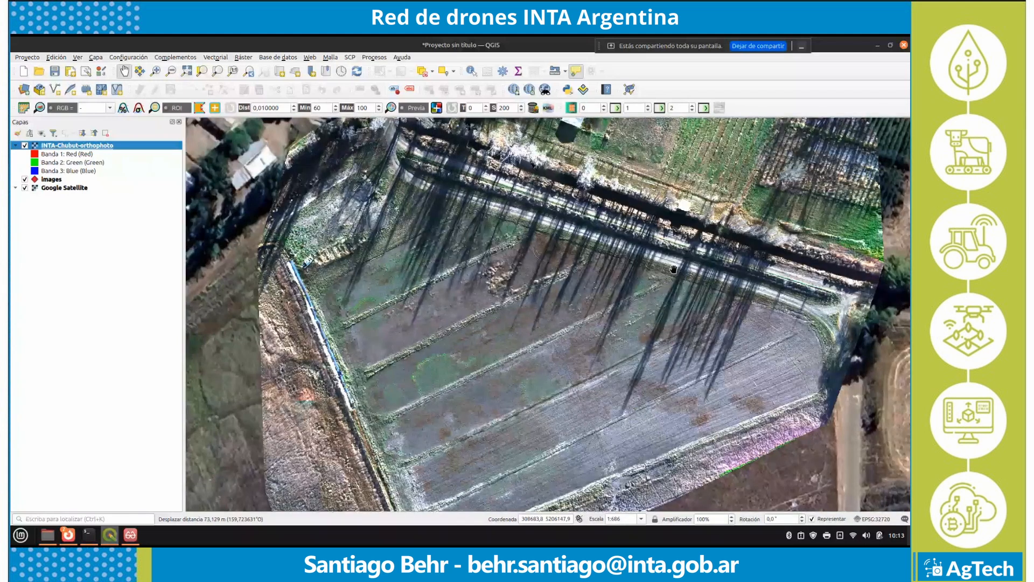
scroll(577, 243, "down", 1)
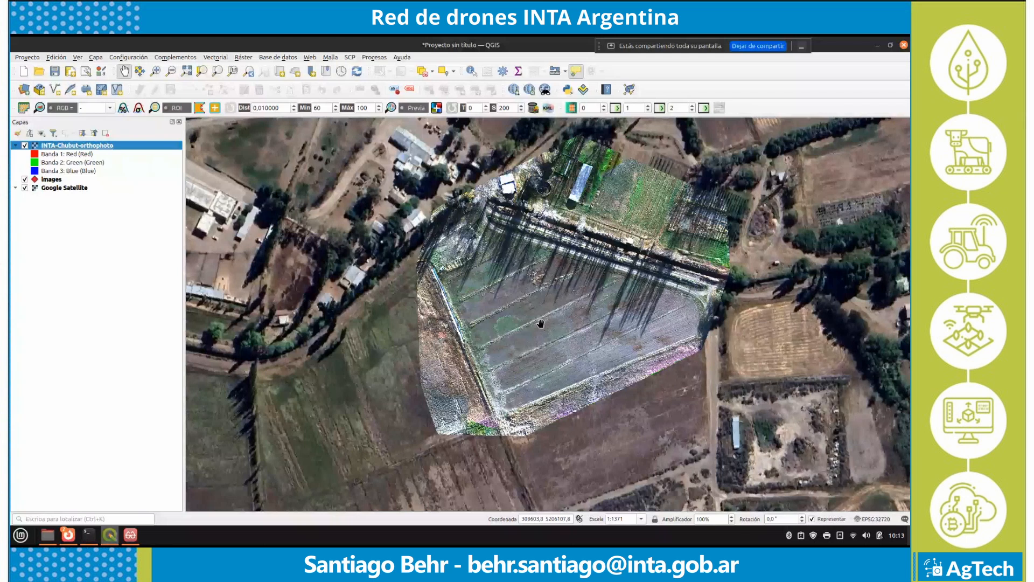
left_click_drag(541, 324, 520, 309)
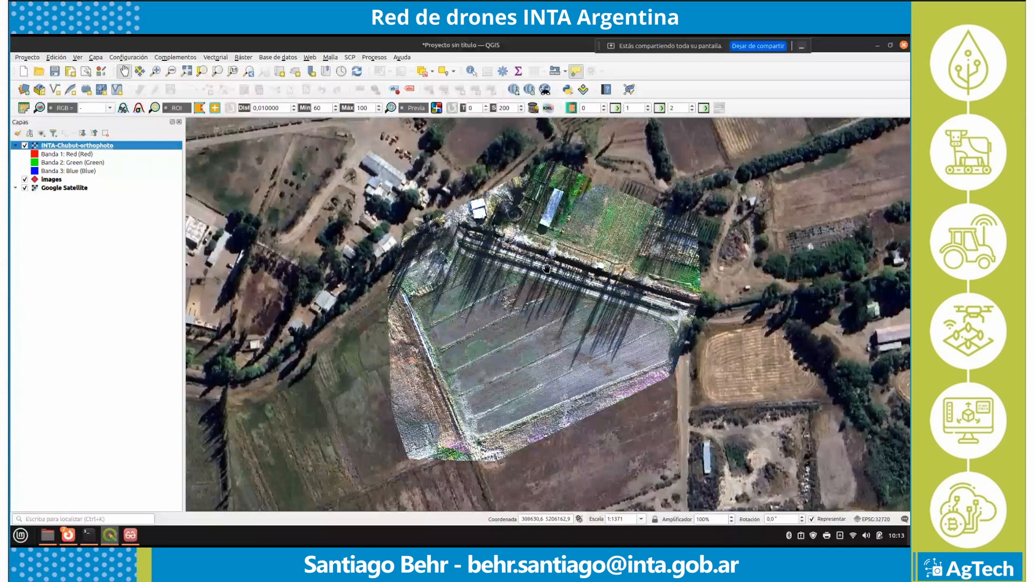
Step: Start a raster calculator expression with the difference of INTA-Chubut-orthophoto bands 4 and 3 in parentheses
left_click(244, 57)
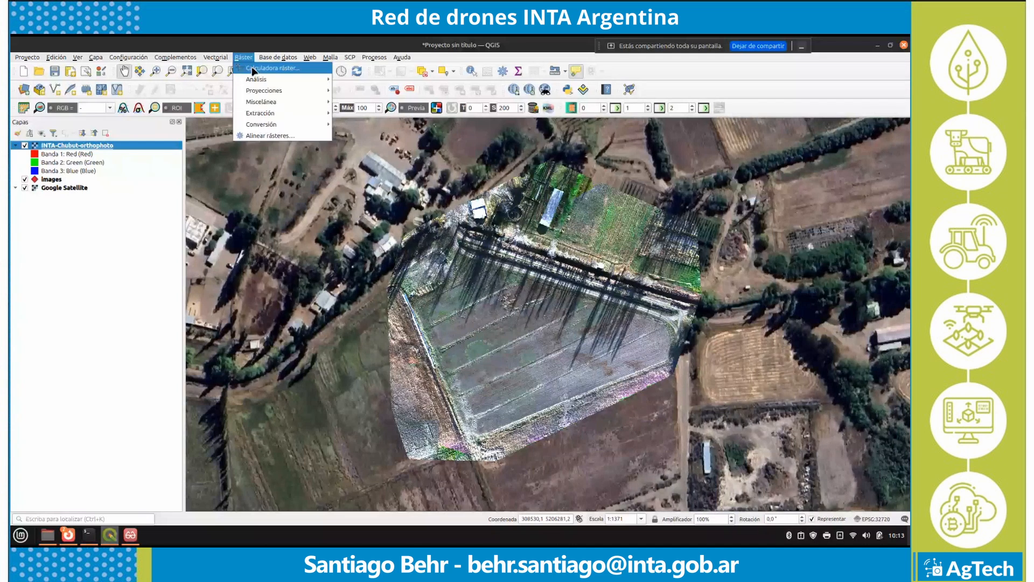
left_click(254, 69)
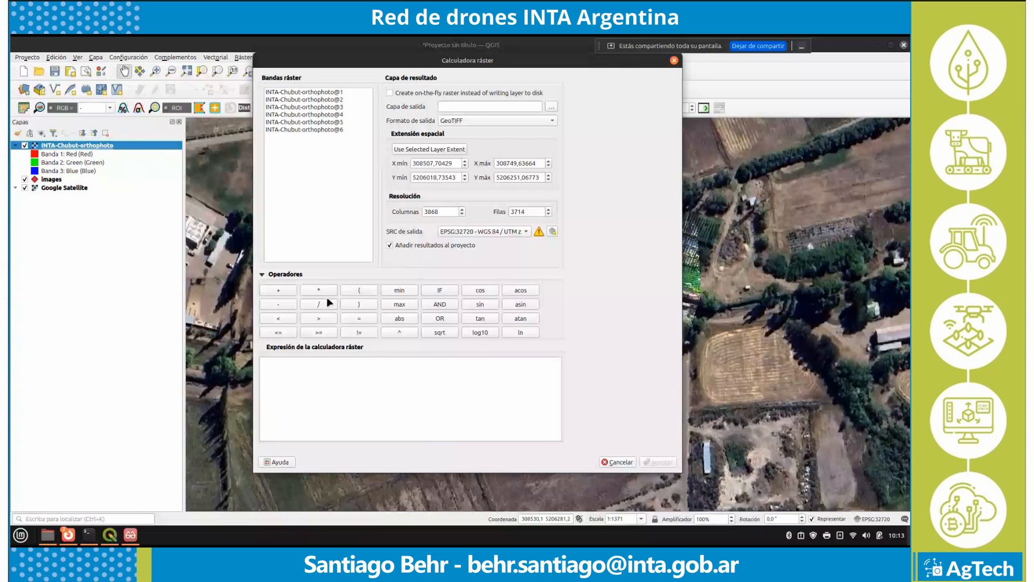
left_click(359, 290)
double_click(305, 114)
left_click(278, 304)
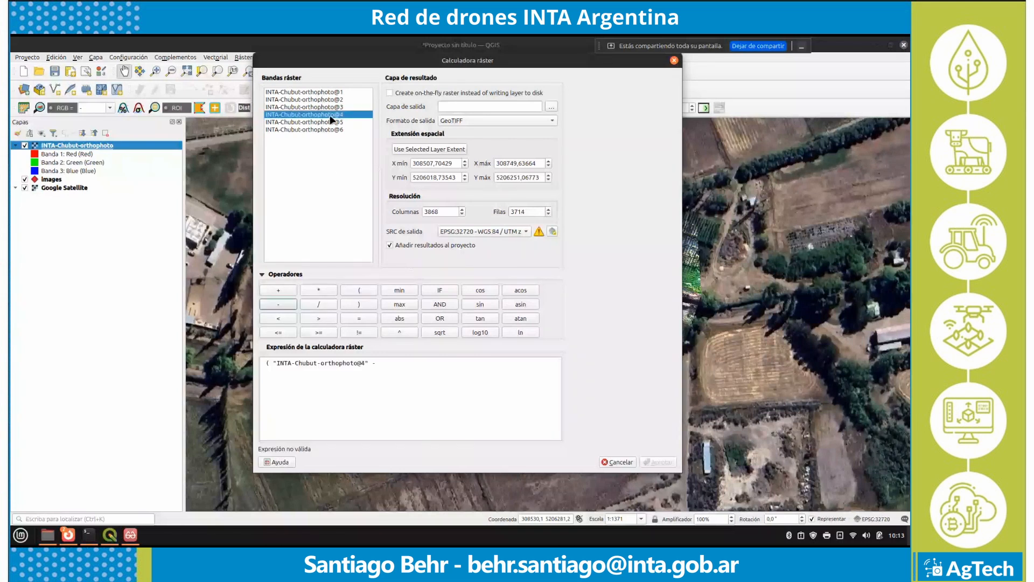
double_click(328, 106)
left_click(359, 303)
Step: Complete the NDVI expression by dividing the band difference by the parenthesized sum of INTA-Chubut-orthophoto bands 4 and 3
left_click(288, 290)
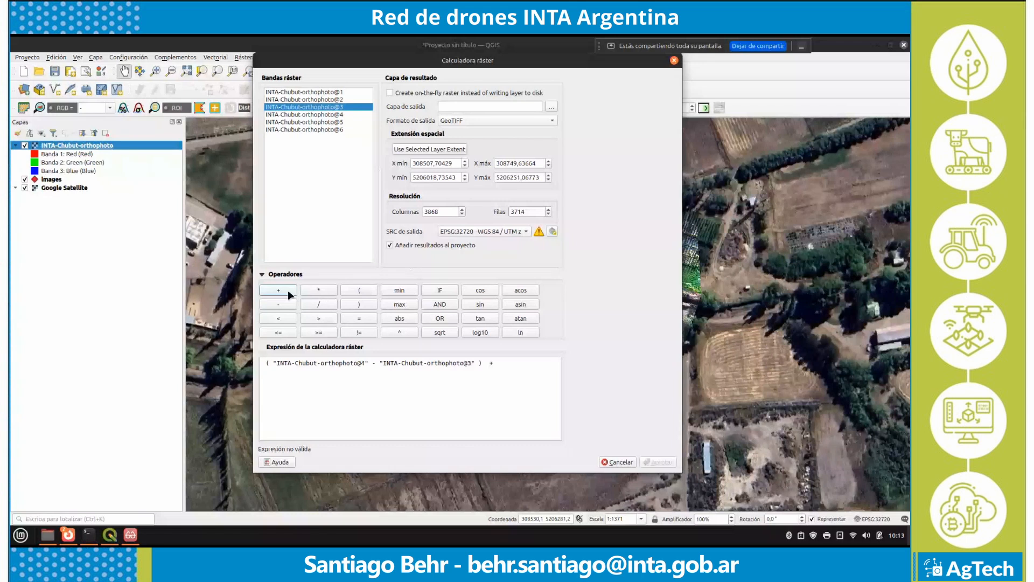
left_click(359, 290)
left_click(329, 114)
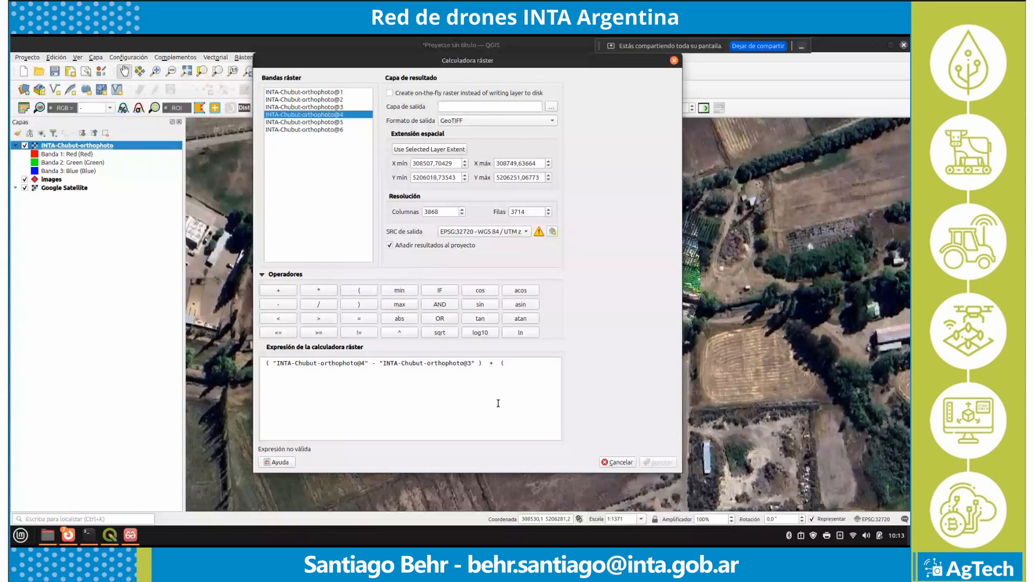
double_click(337, 115)
type("+")
double_click(341, 107)
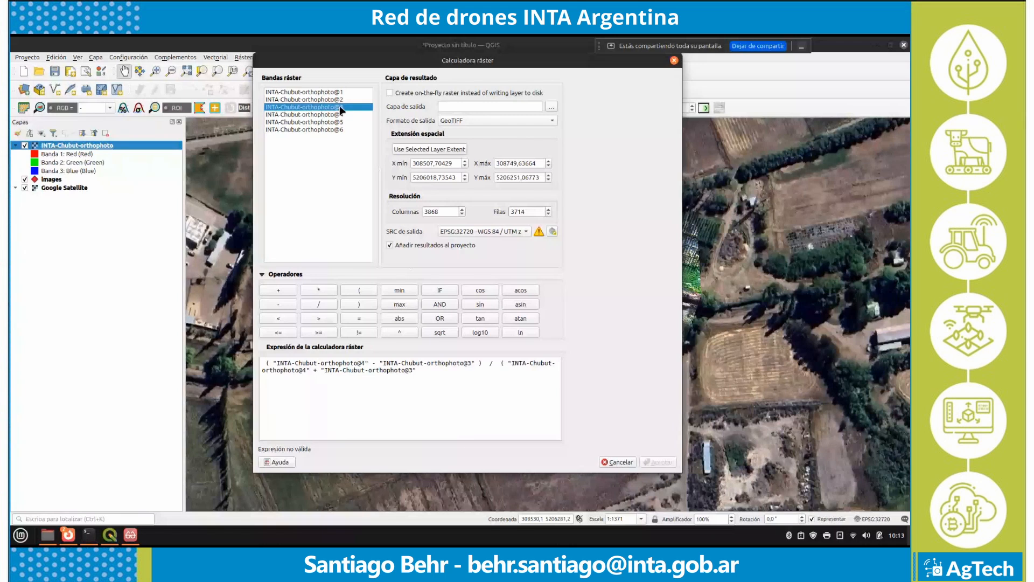
left_click(359, 304)
Step: Set the output file to NDVI in the GIS/ODM folder and run the raster calculation
left_click(552, 107)
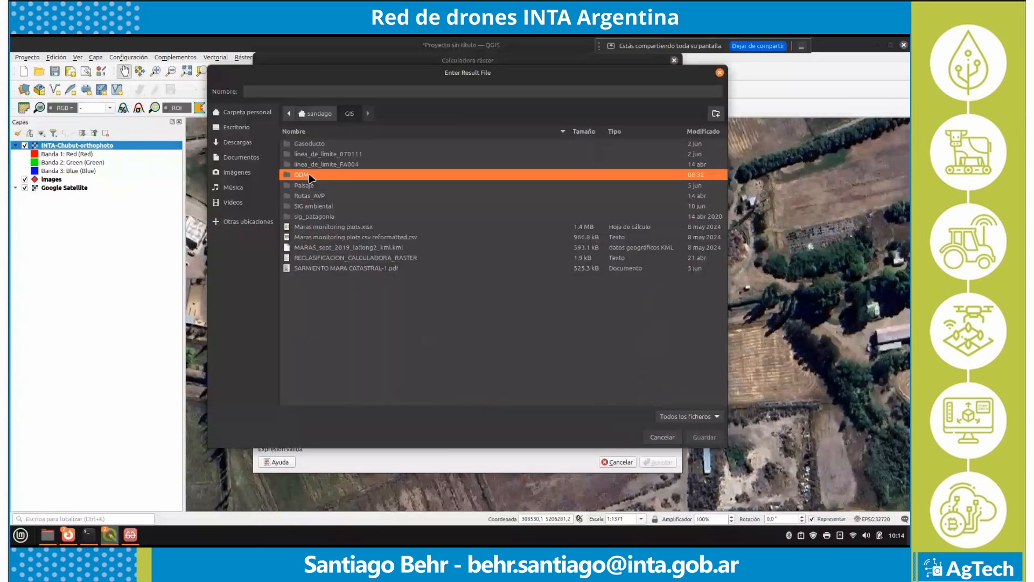
double_click(310, 175)
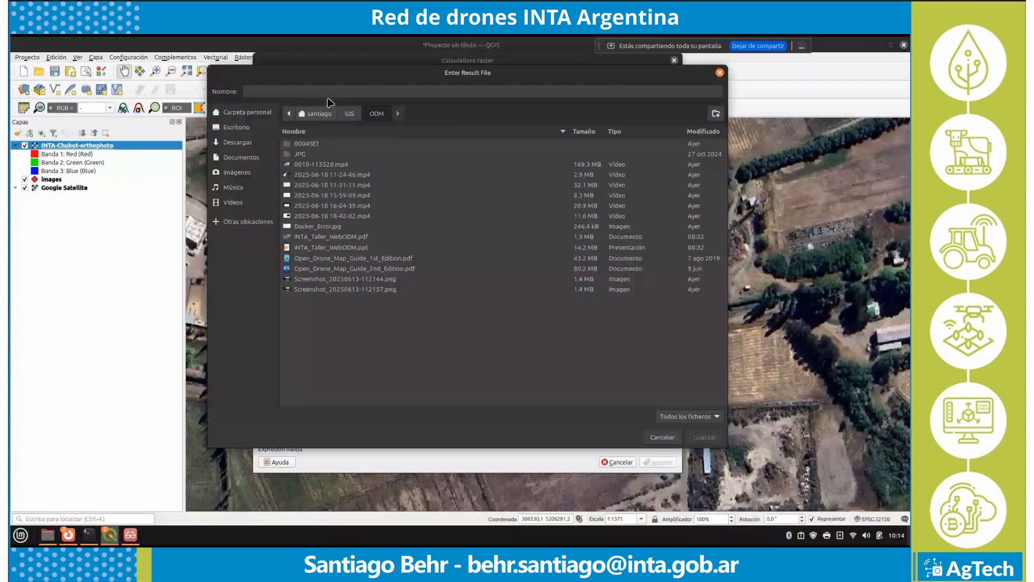
type("NDVI")
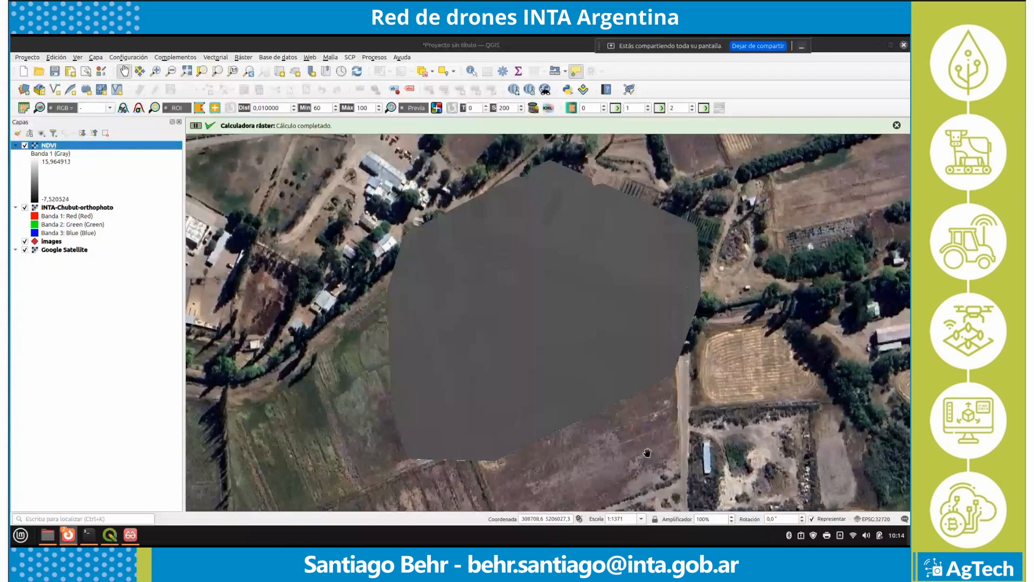
Step: Style the NDVI layer as Pseudocolor monobanda with a blue-white-green cpt-city color ramp ranging from -1 to 1
double_click(67, 143)
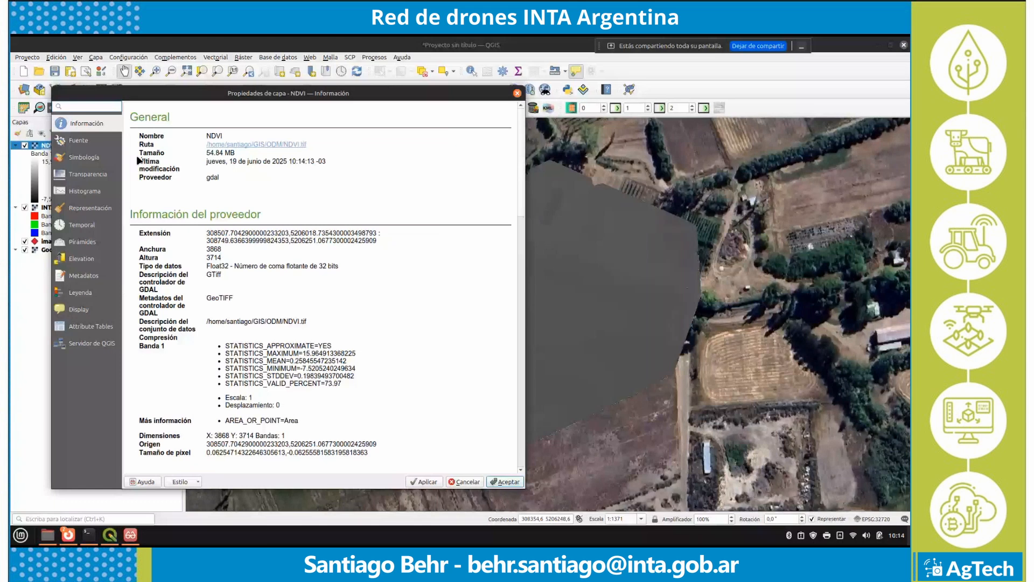
left_click(120, 159)
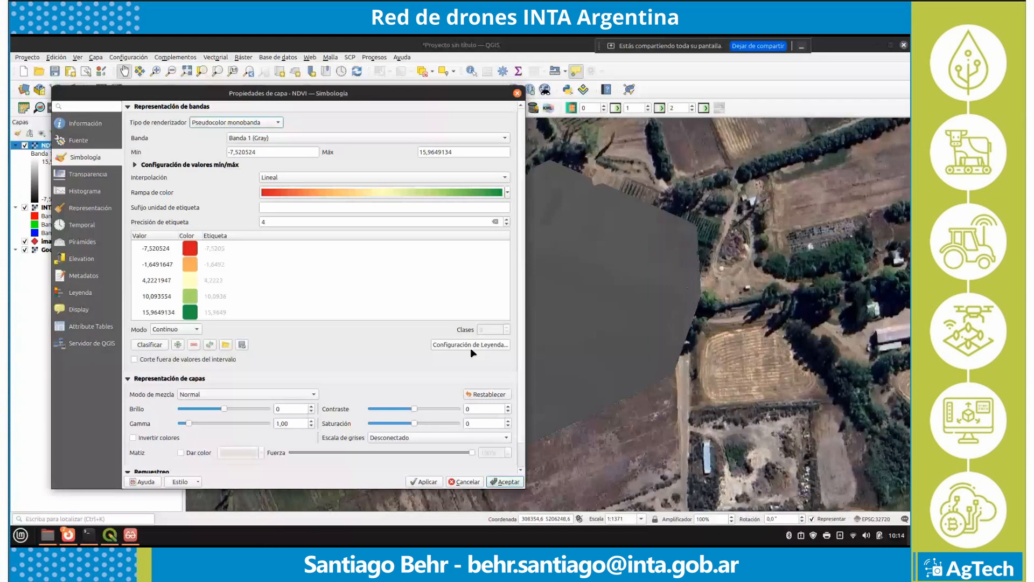
left_click(507, 192)
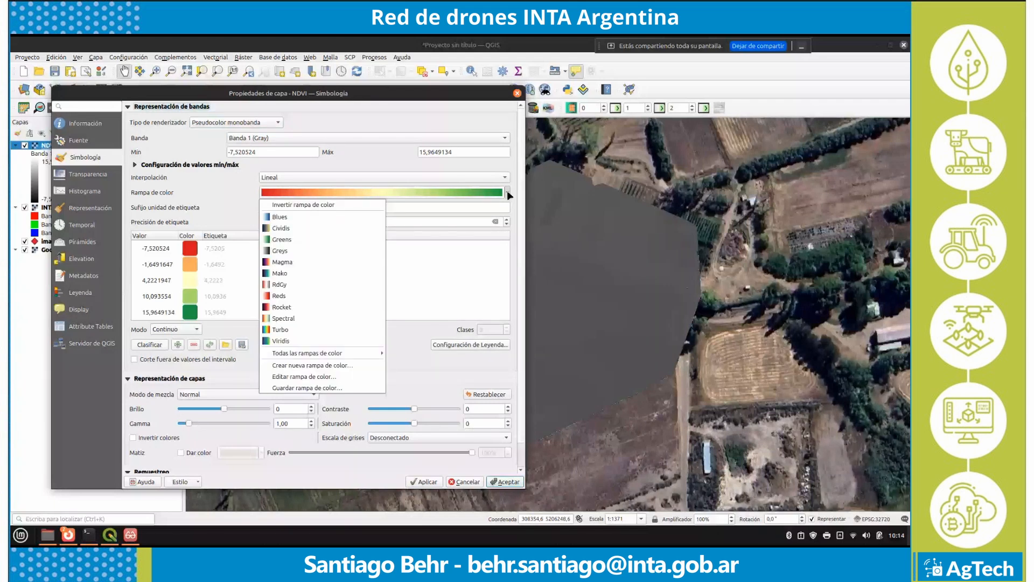
left_click(313, 366)
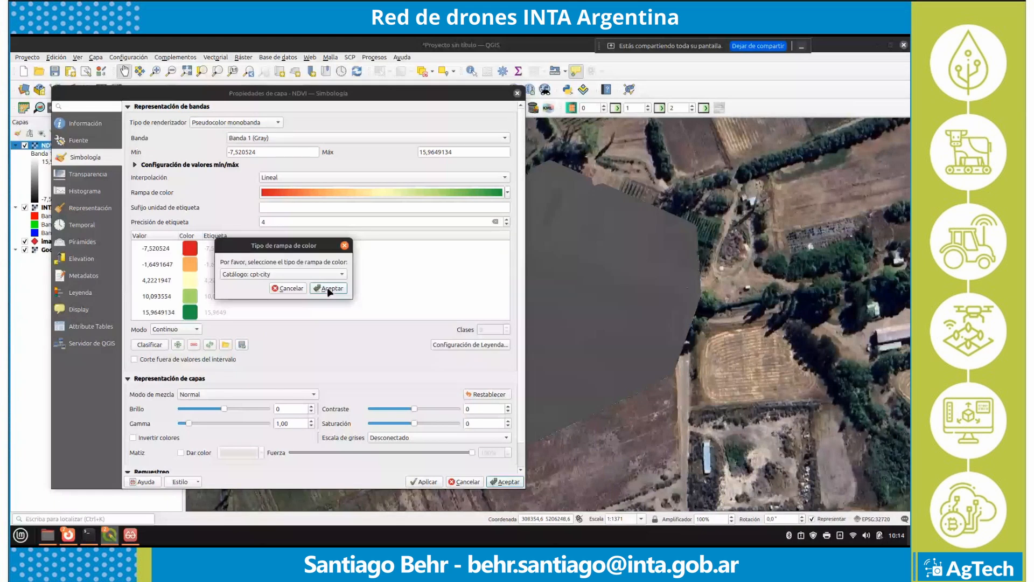
left_click(329, 289)
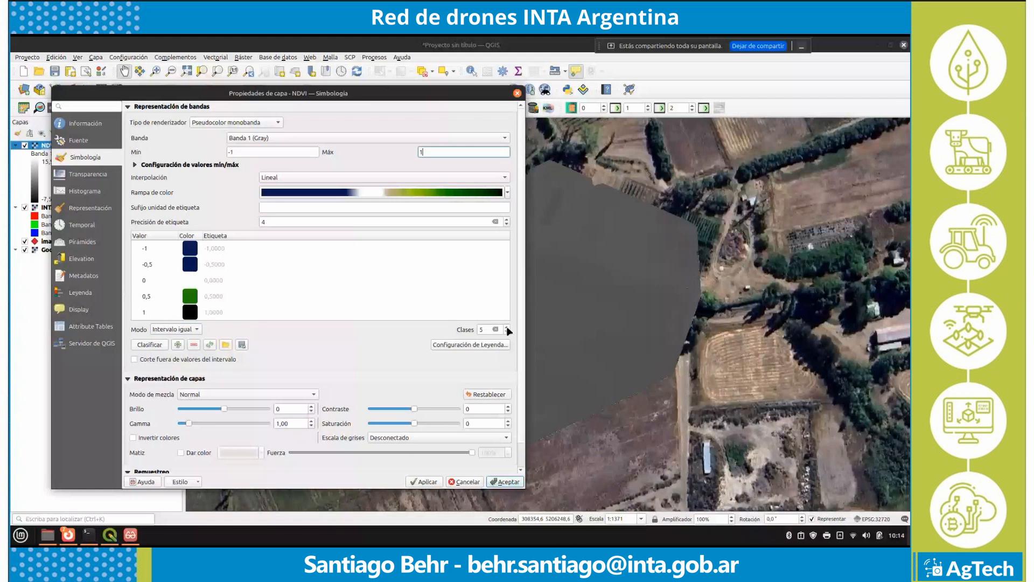
Step: Set the NDVI layer's equal-interval classification to 9 classes and apply the symbology
left_click(507, 328)
left_click(507, 328)
left_click(507, 327)
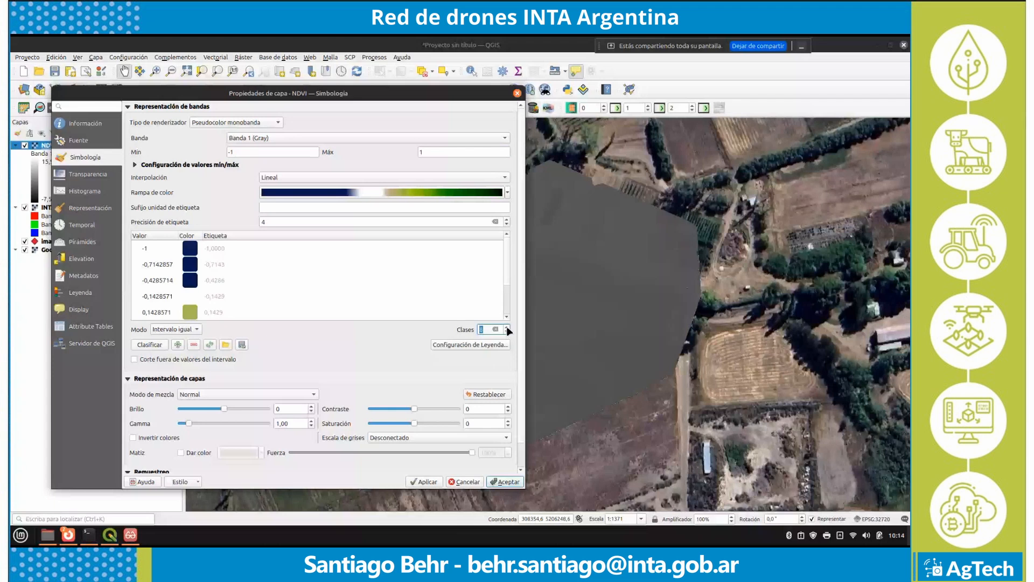
left_click(507, 327)
left_click(423, 481)
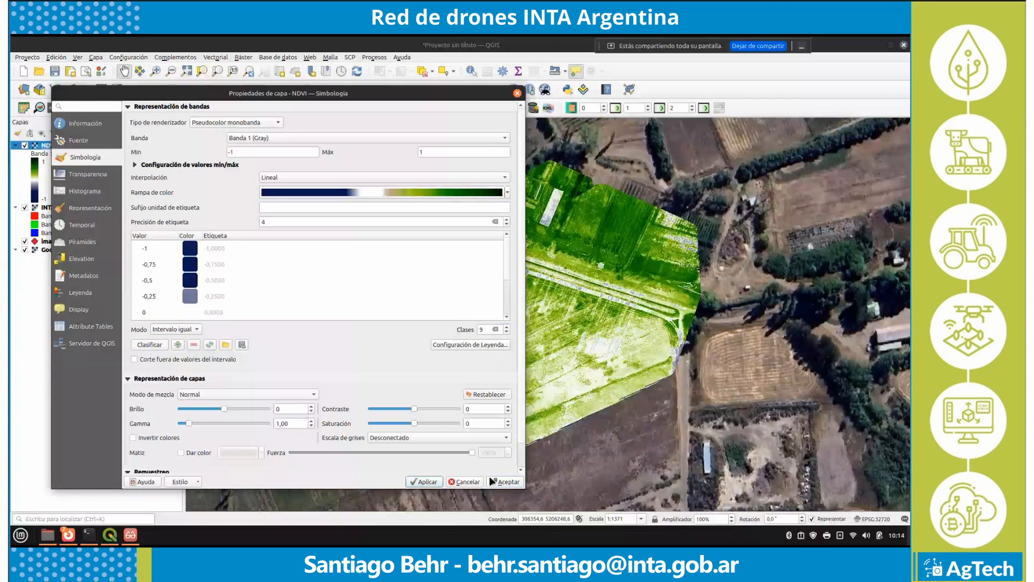
left_click(491, 482)
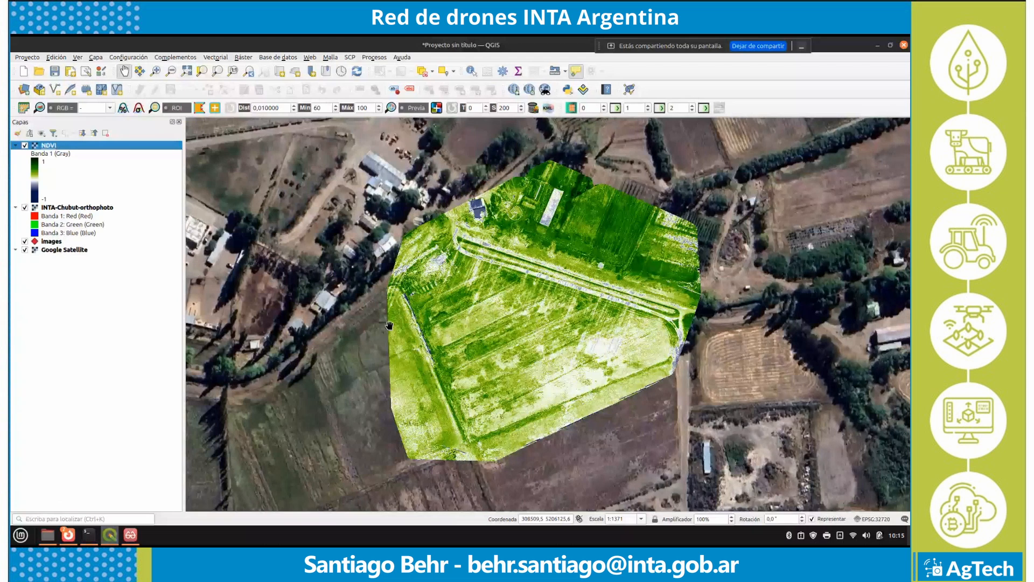
Step: Compare the NDVI layer with the orthophoto around the tree shadows and field by toggling its visibility, leaving NDVI hidden
scroll(597, 309, "up", 1)
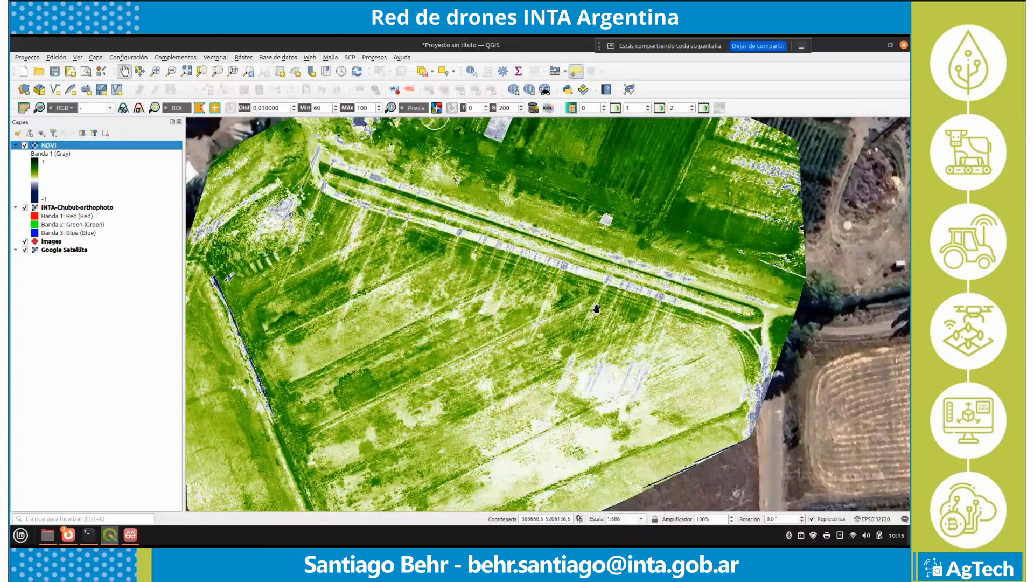
key("space")
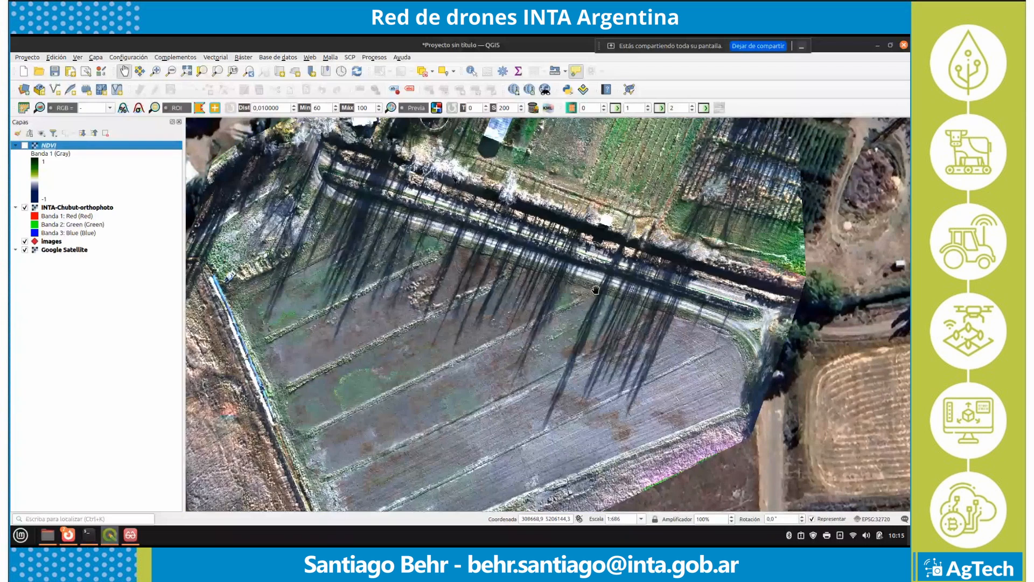
key("space")
scroll(603, 271, "up", 1)
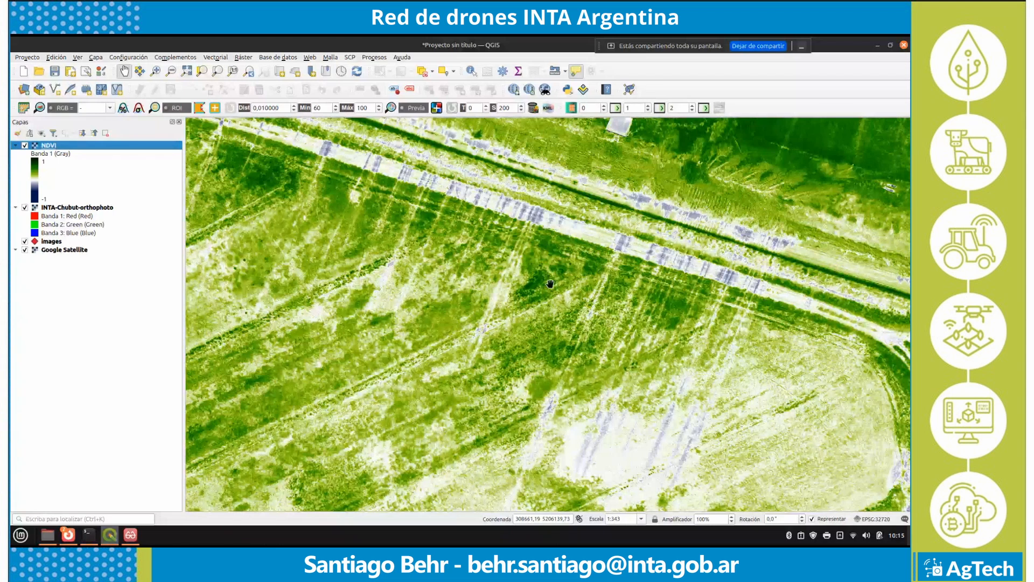
scroll(453, 328, "down", 1)
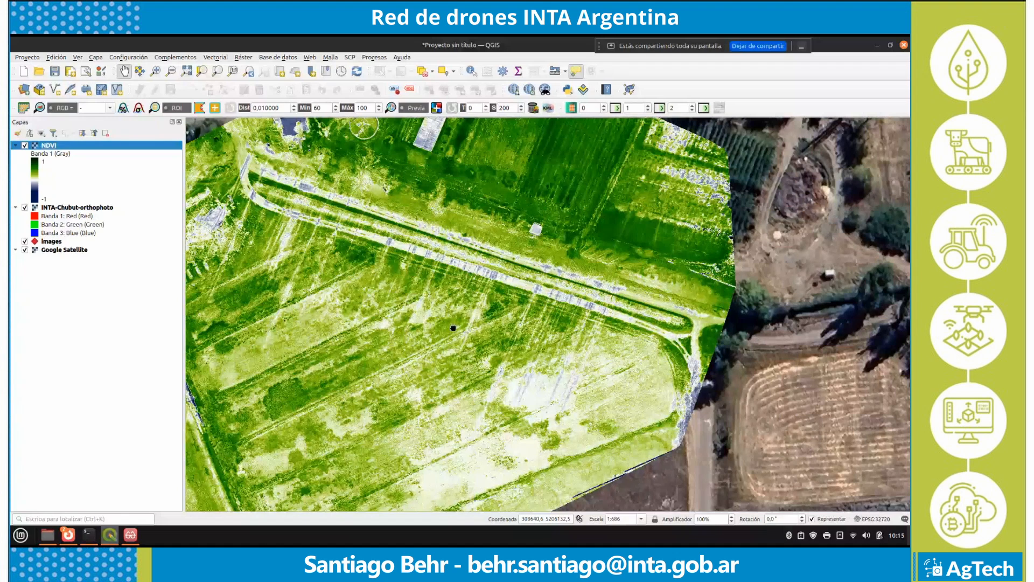
scroll(453, 328, "down", 1)
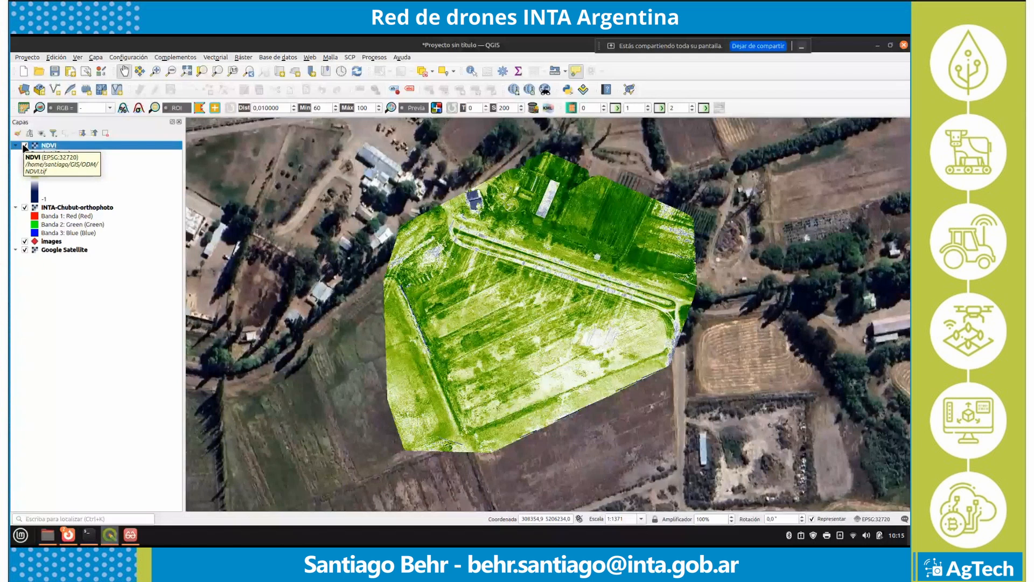
left_click(25, 146)
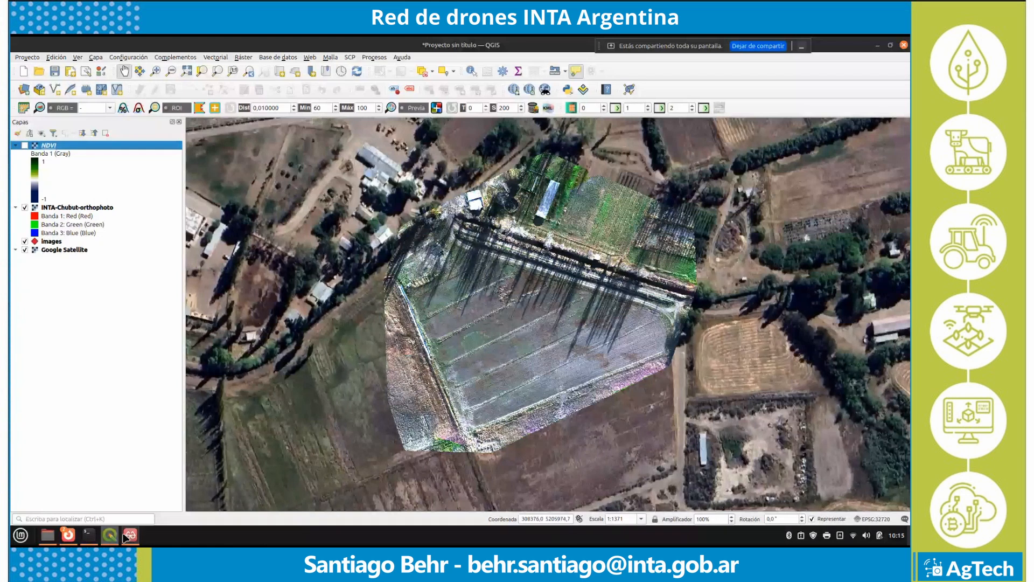
Step: Switch to the WebODM dashboard in Firefox
left_click(129, 535)
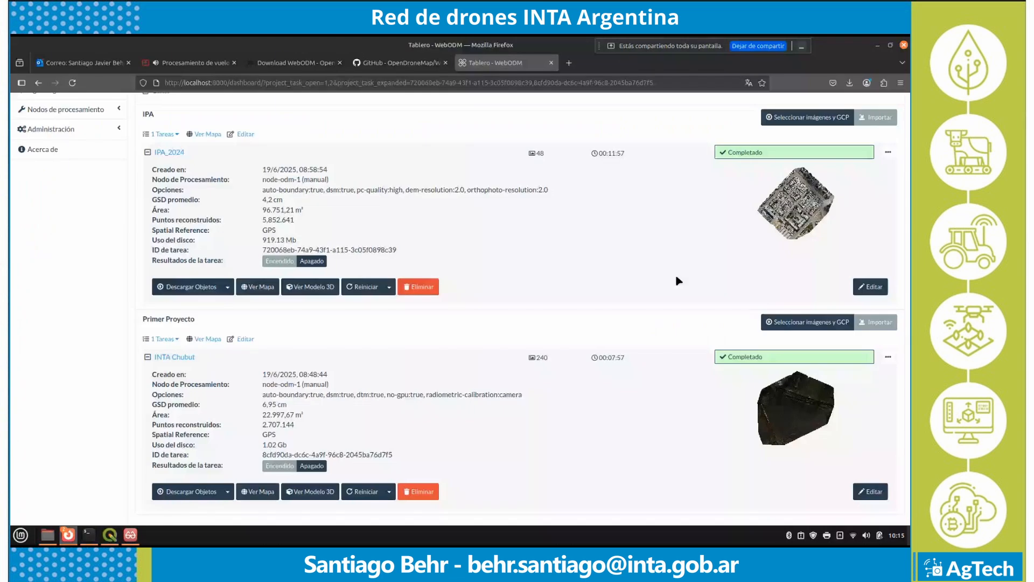